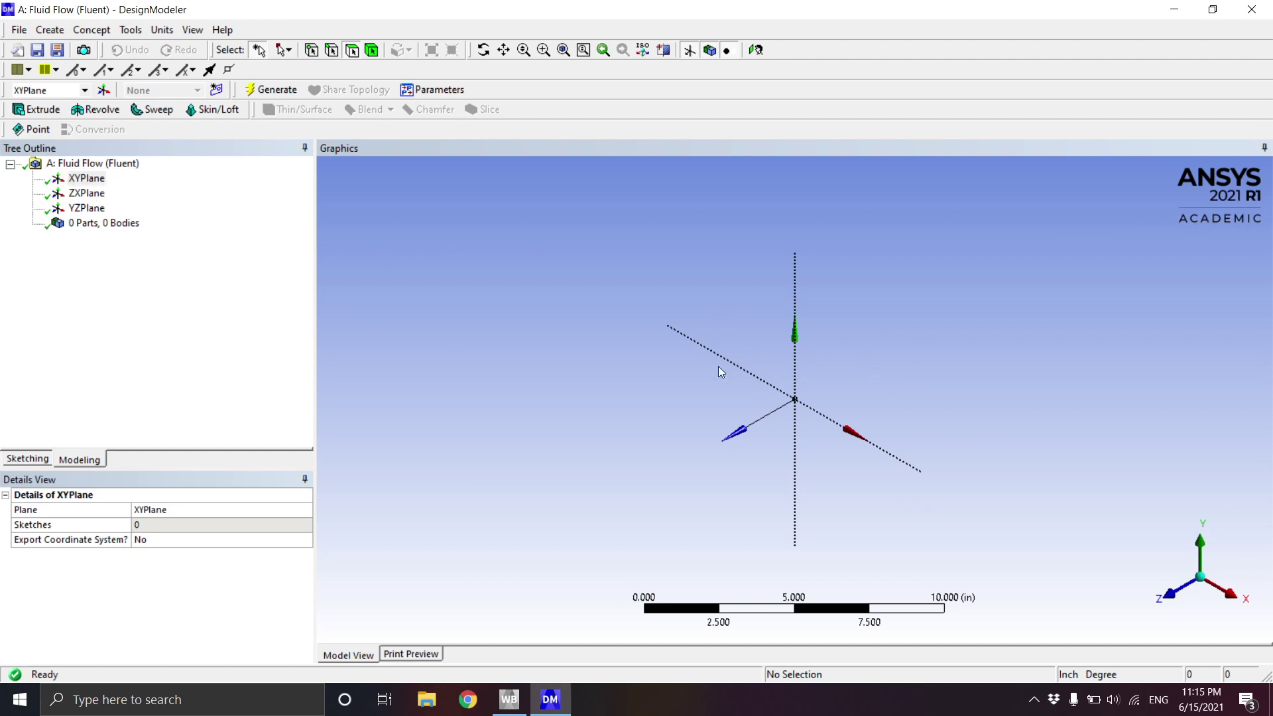
Preview the ZX and YZ plane orientations, then reselect XYPlane for sketching
click(87, 193)
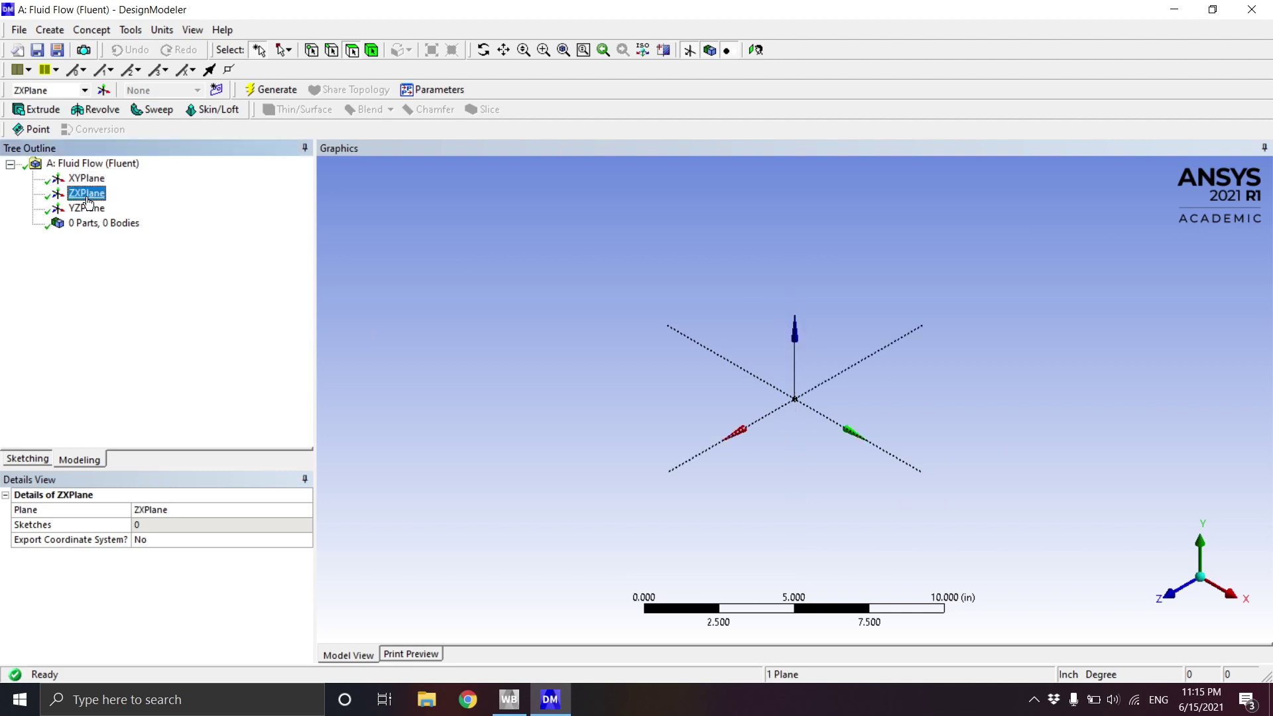
click(97, 209)
click(86, 193)
click(86, 178)
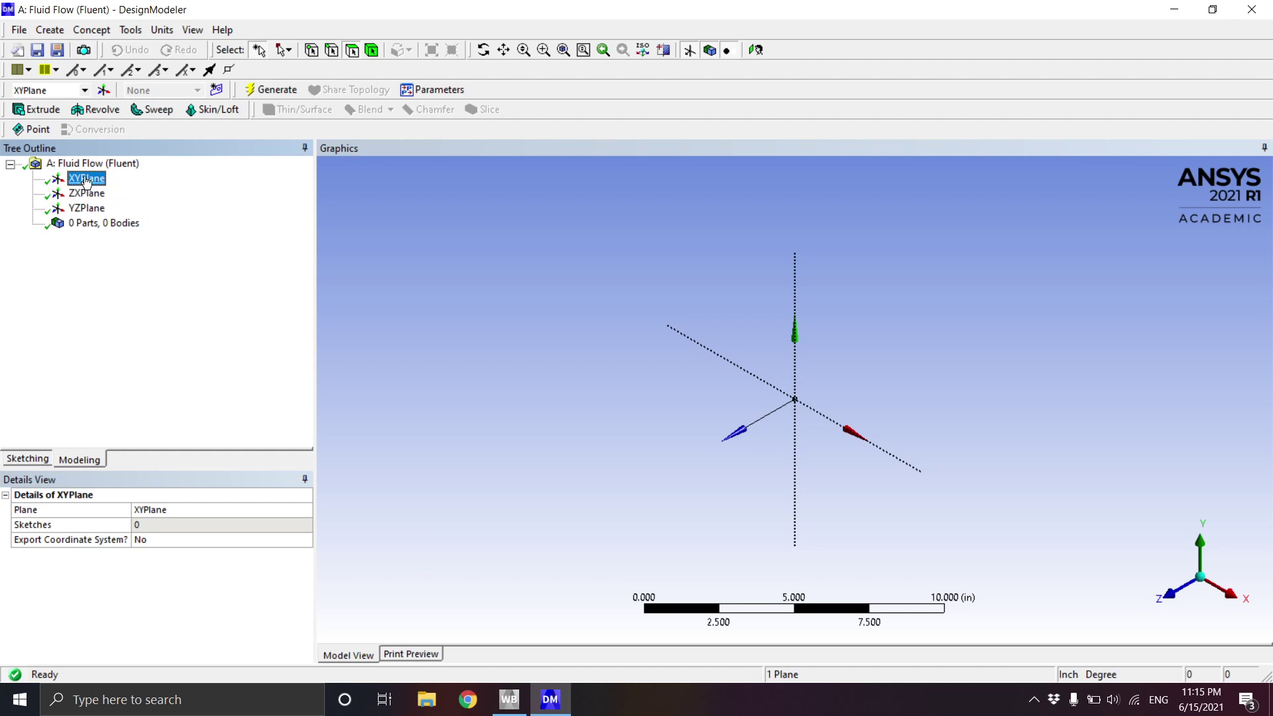
Create Sketch1 on XYPlane and rename it 'Cylinder'
click(217, 91)
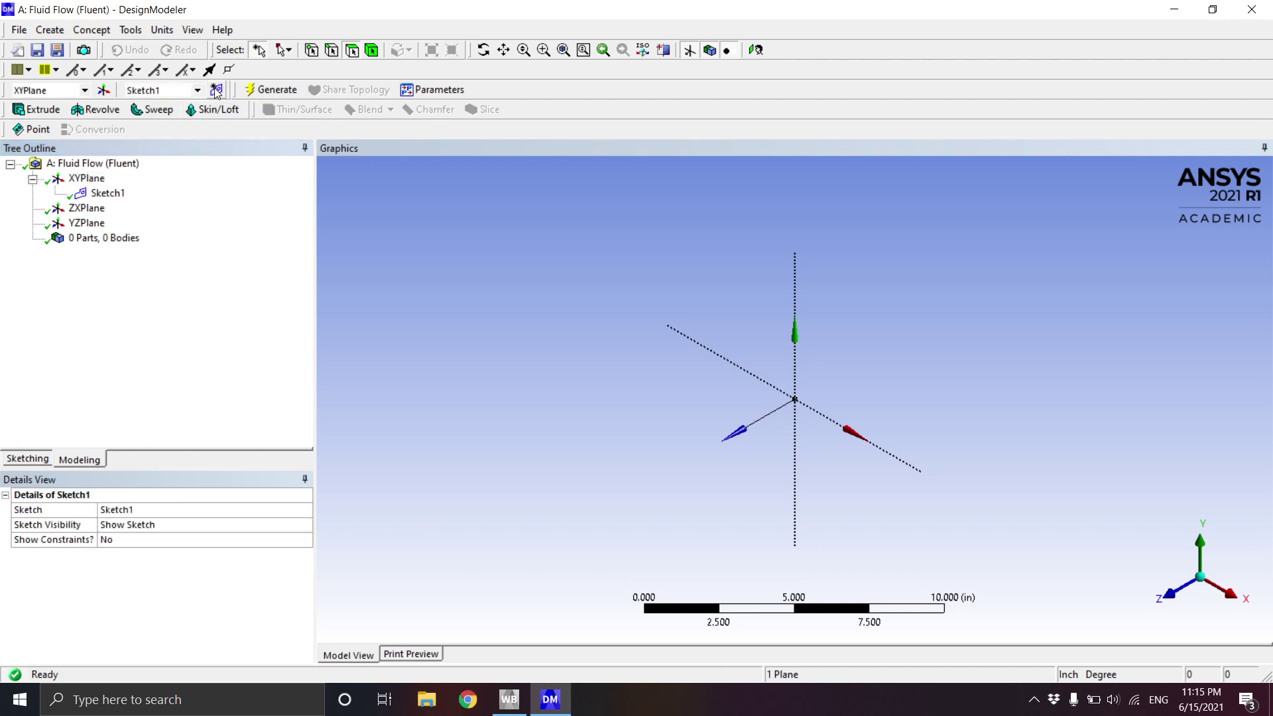
click(112, 193)
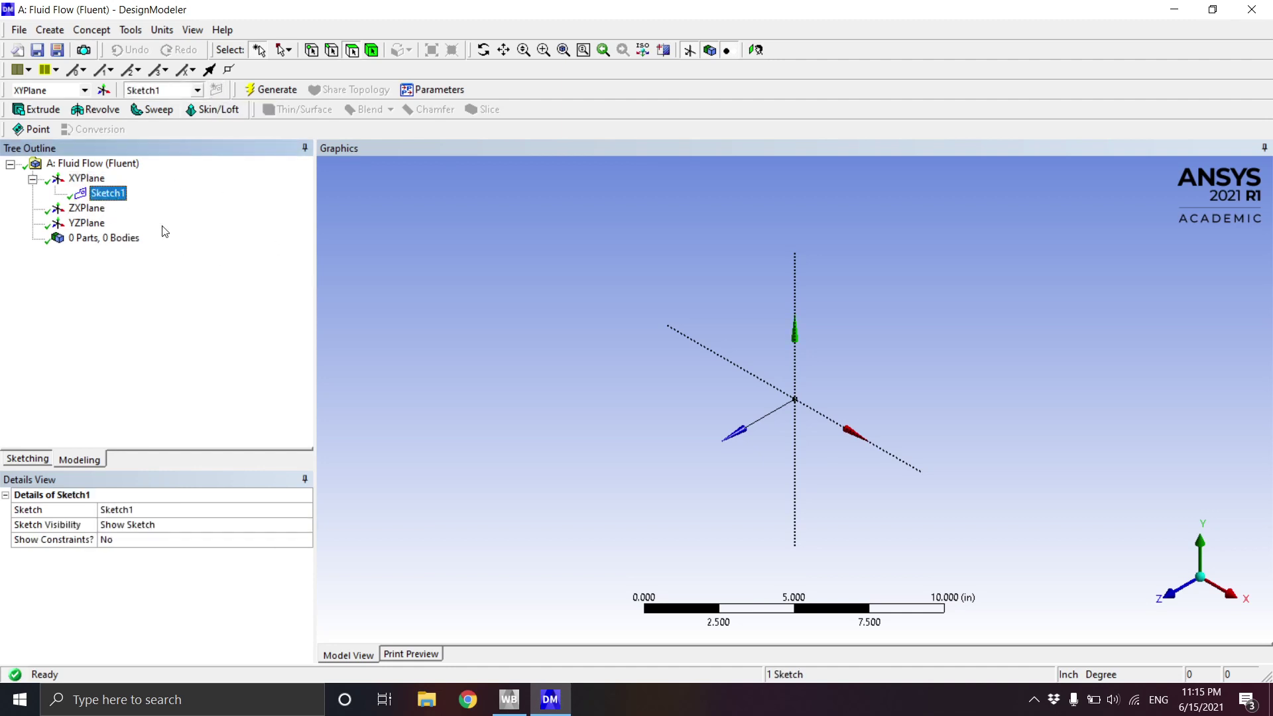
right_click(114, 198)
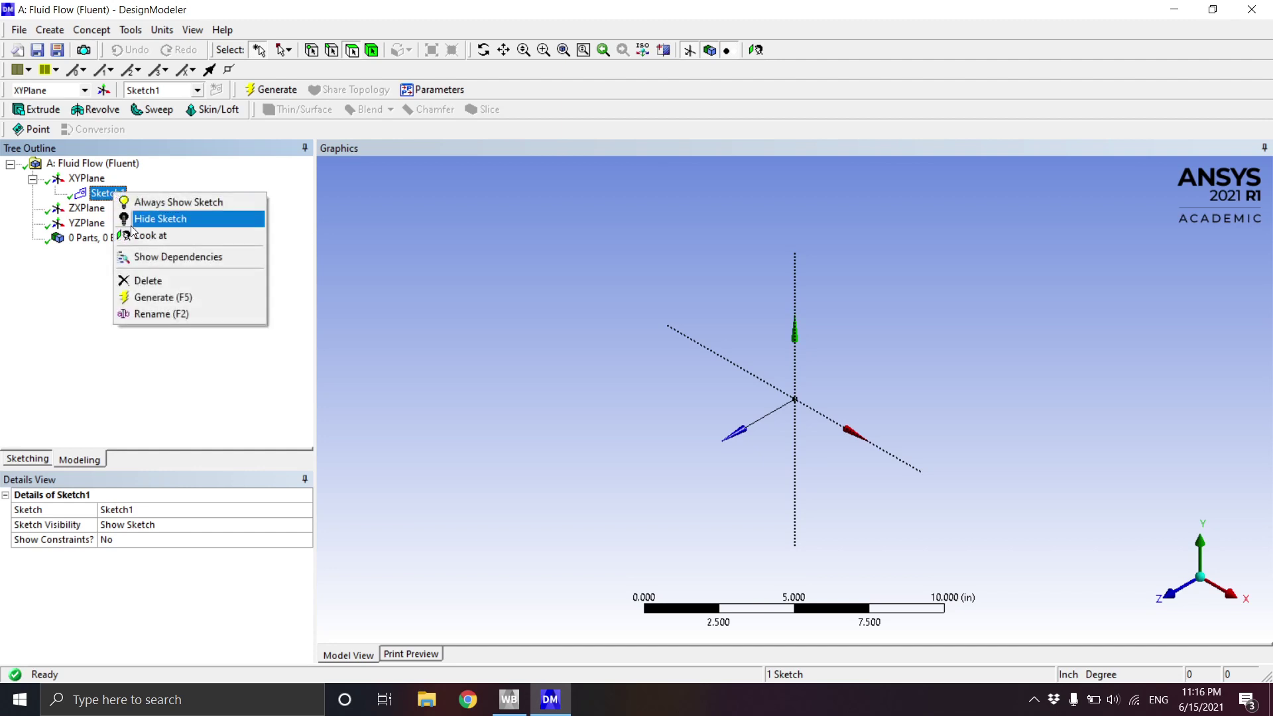
click(173, 313)
text(Cylinder)
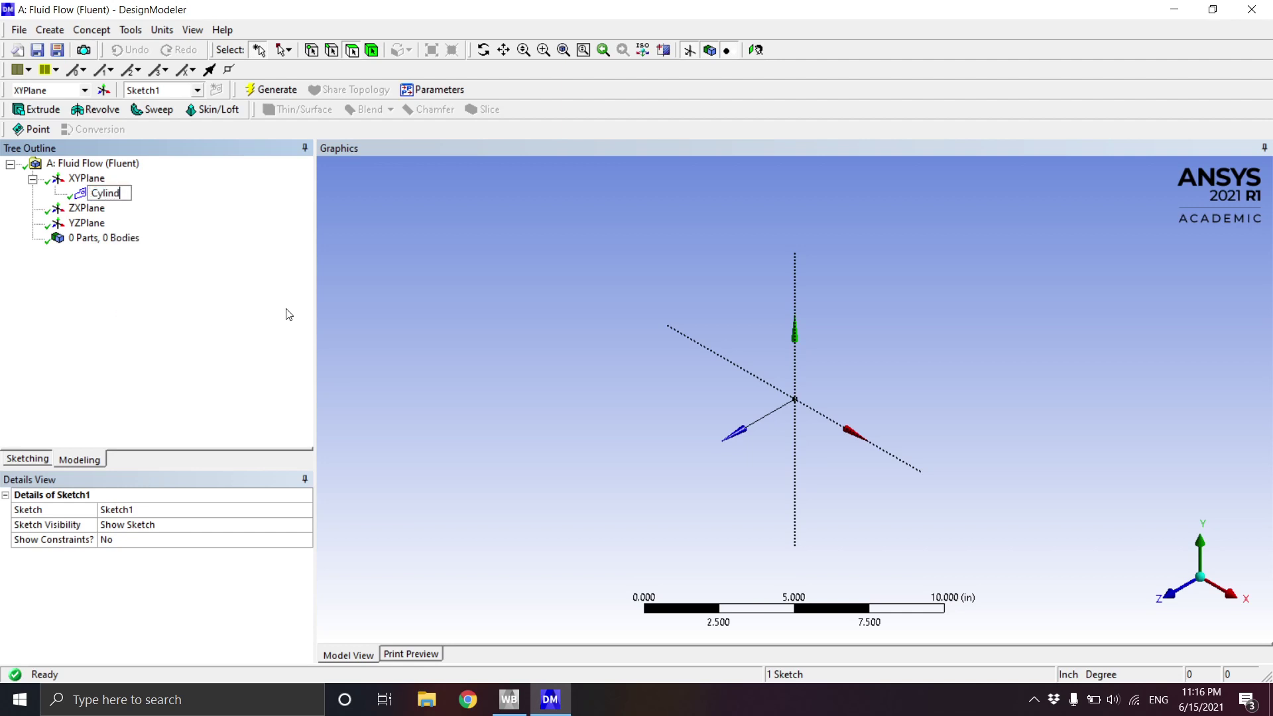
key(Return)
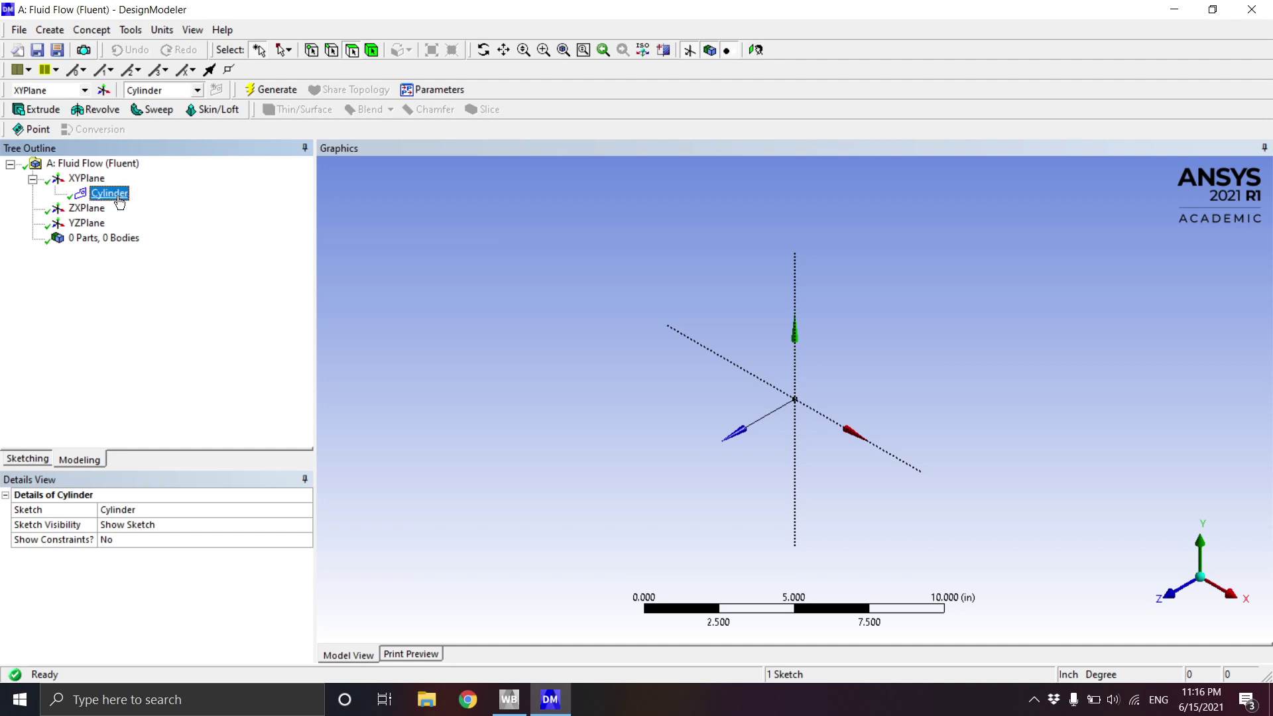
Use Look at to face the Cylinder sketch plane head-on, with the Sketching tools showing
right_click(122, 197)
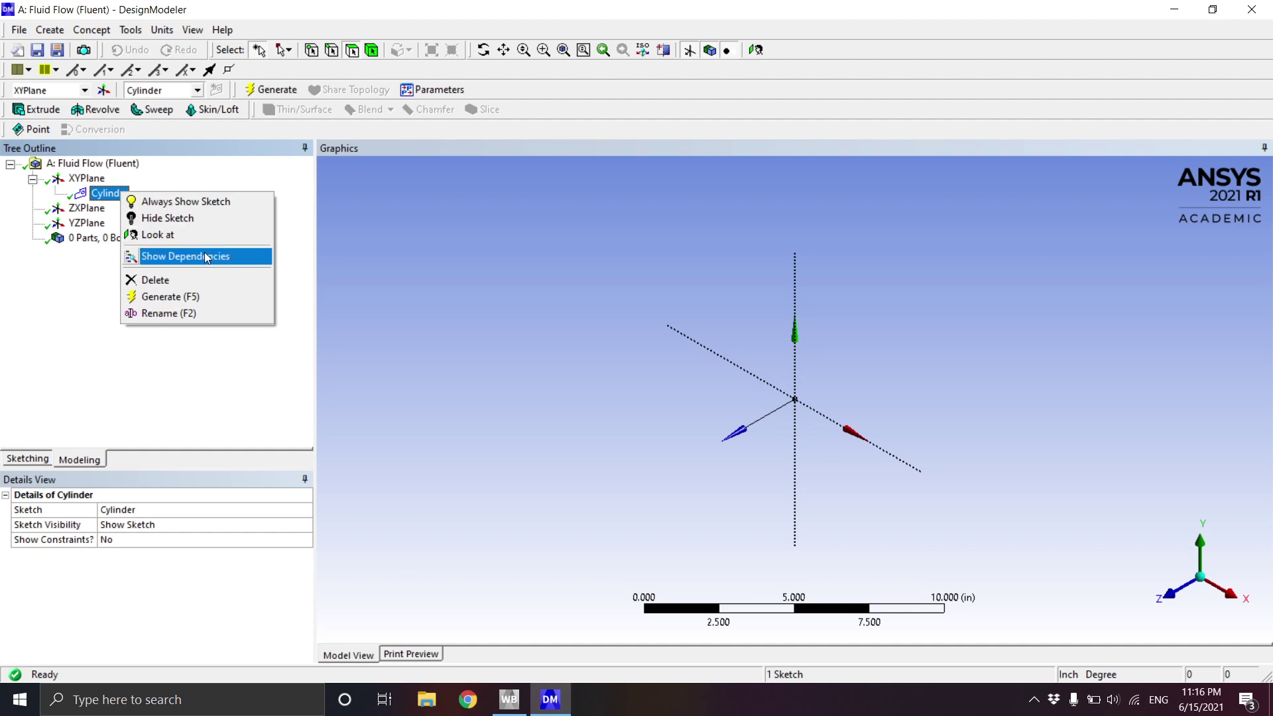
click(240, 235)
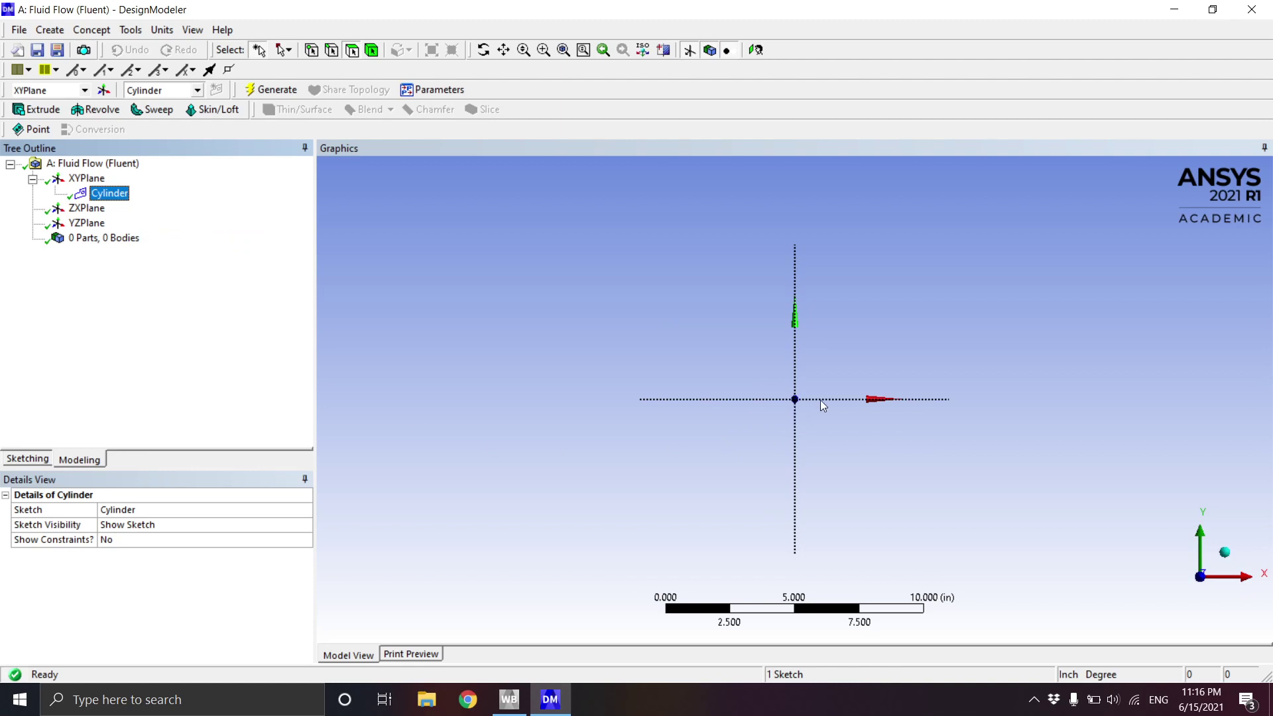
click(29, 459)
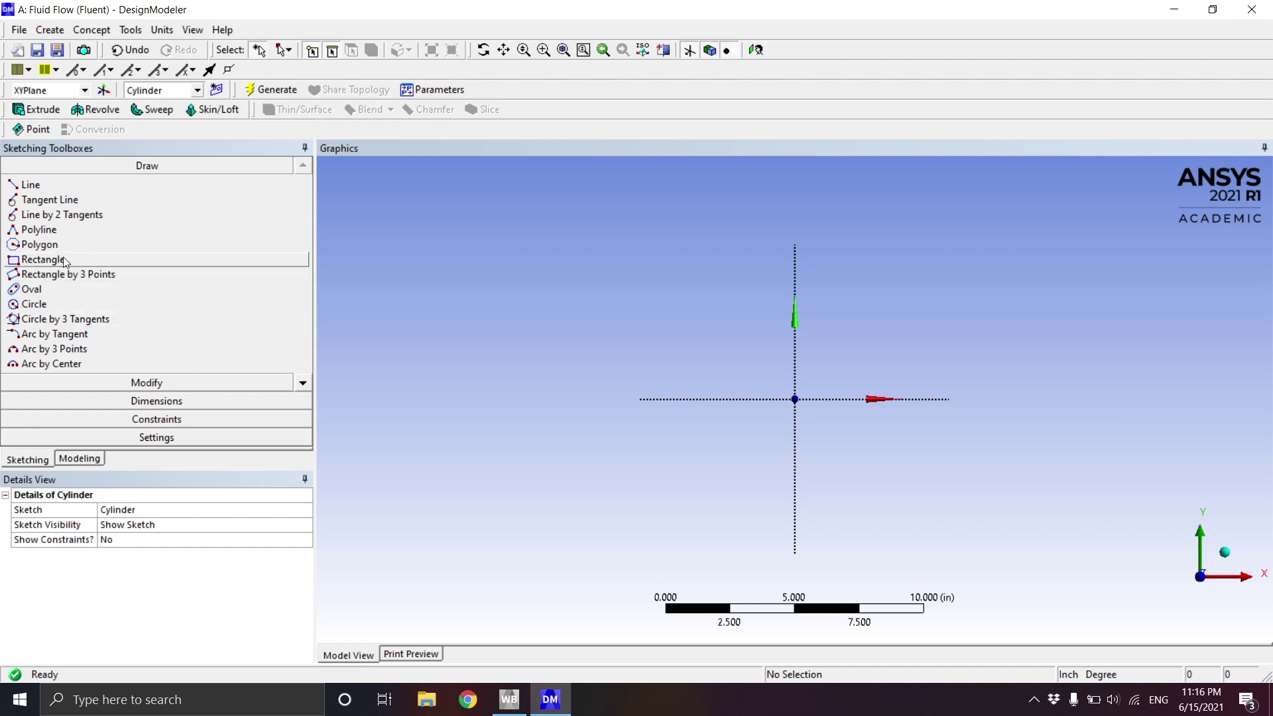
Draw circle Cr7 with its centre on the origin and a second click setting its radius
click(79, 304)
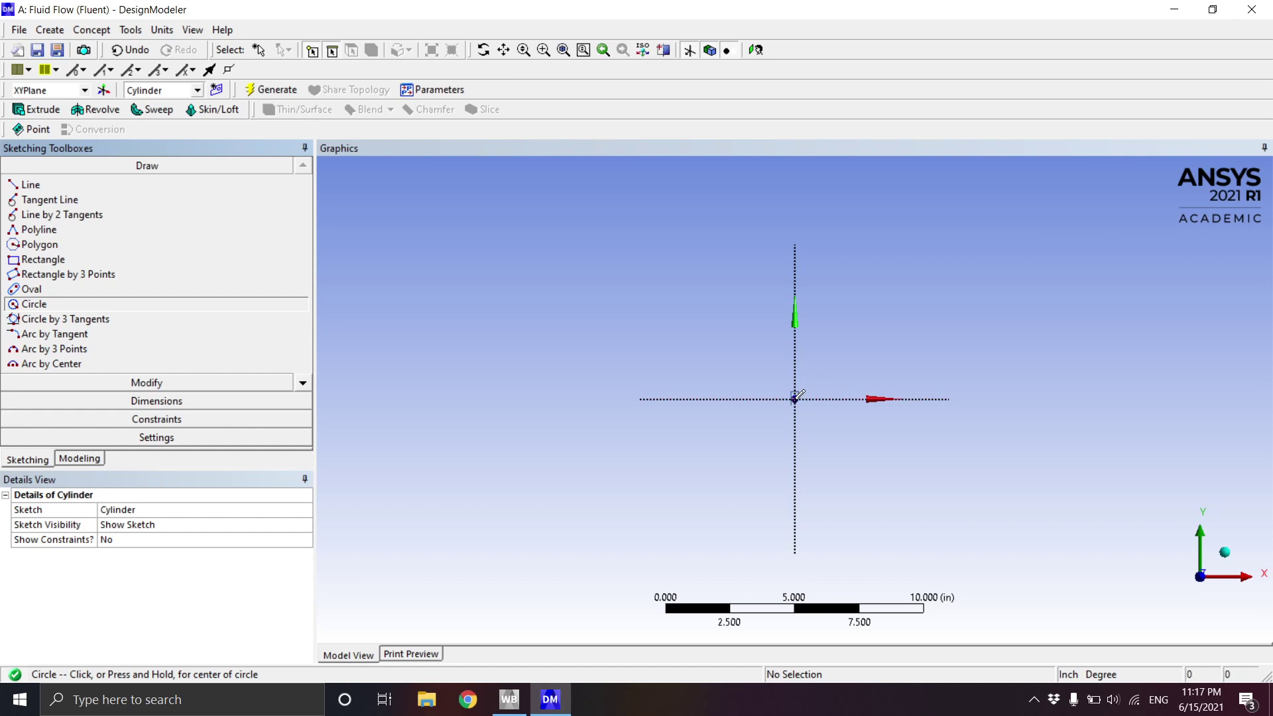
click(796, 399)
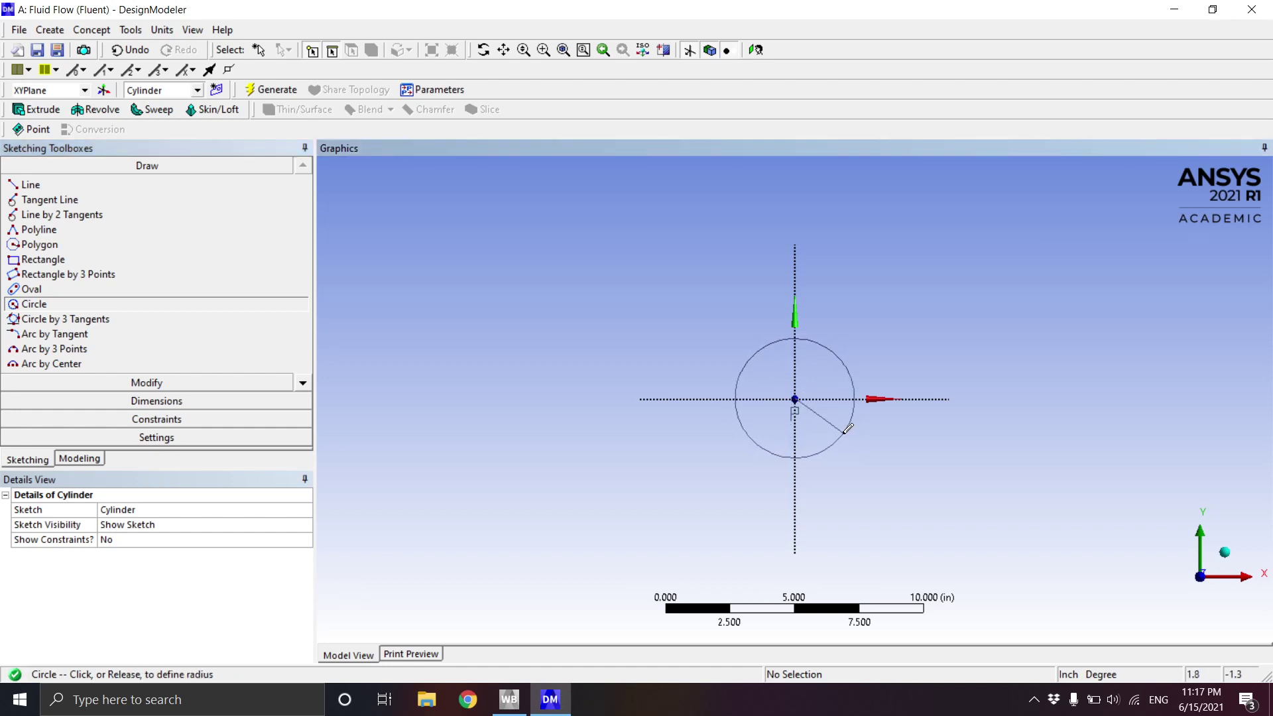
click(848, 428)
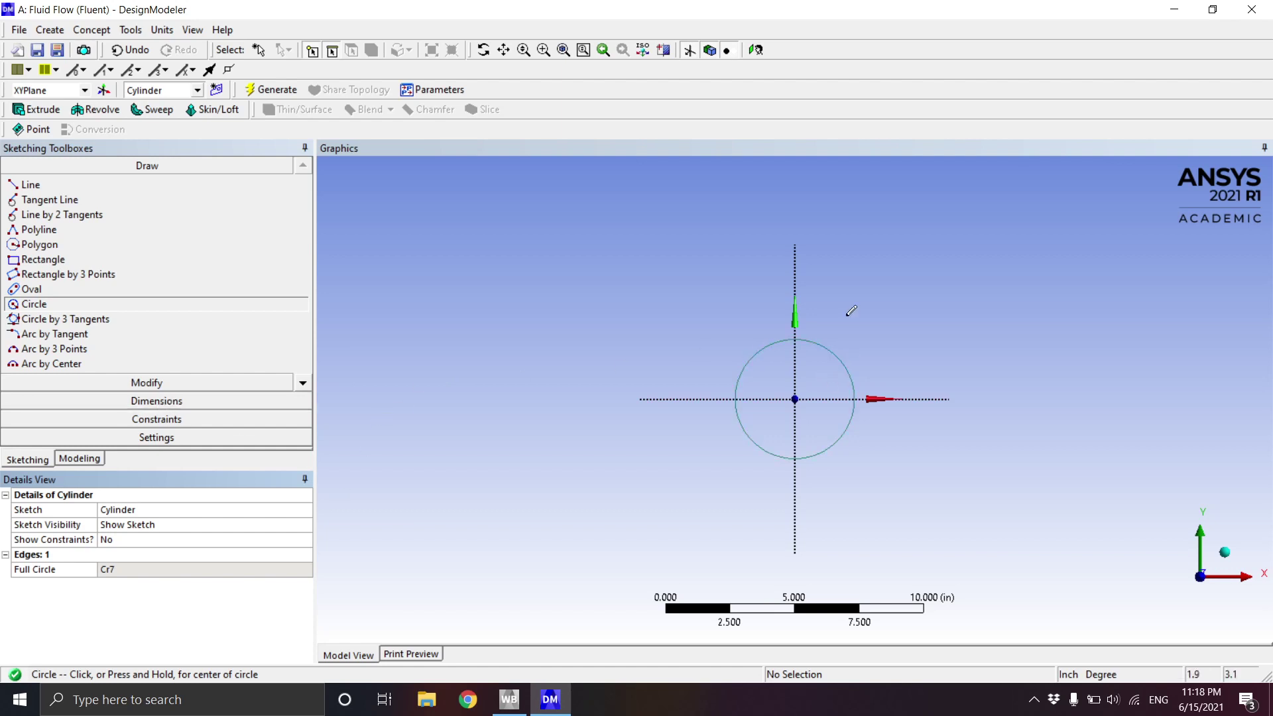
Add diameter dimension D1 to the circle and set it to 1 in
click(260, 402)
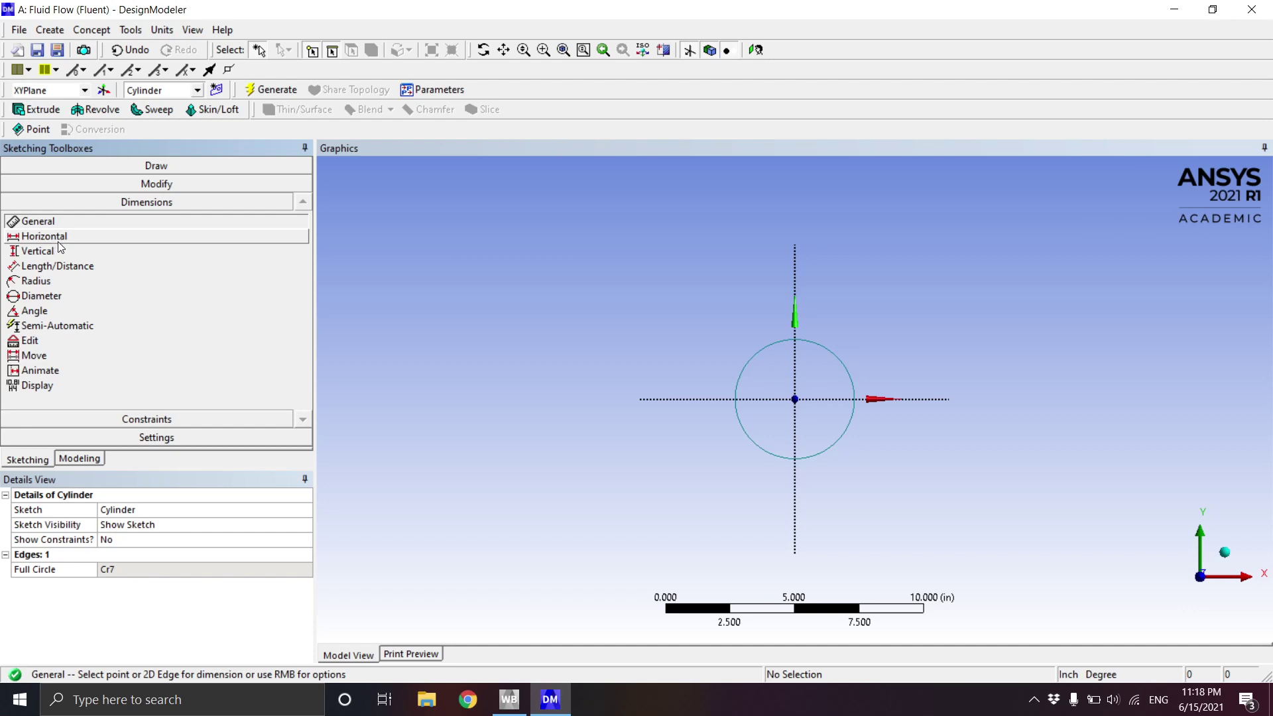
click(72, 299)
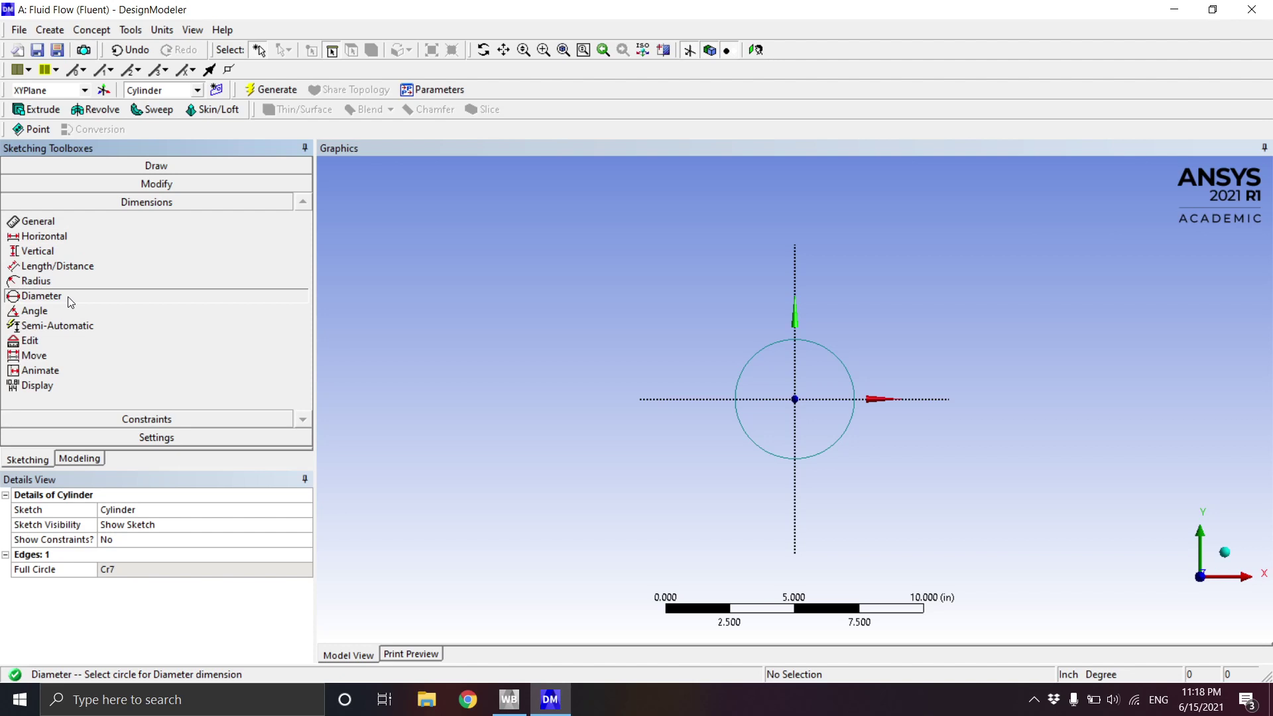
click(841, 369)
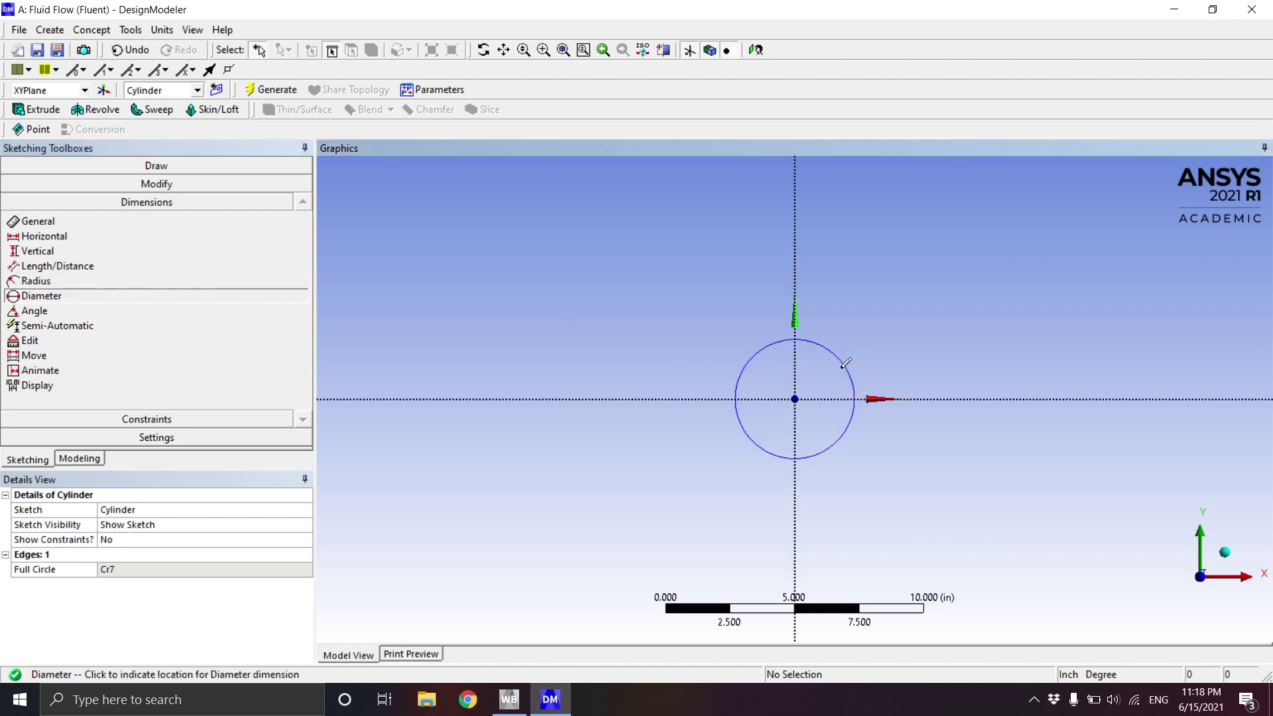
click(772, 377)
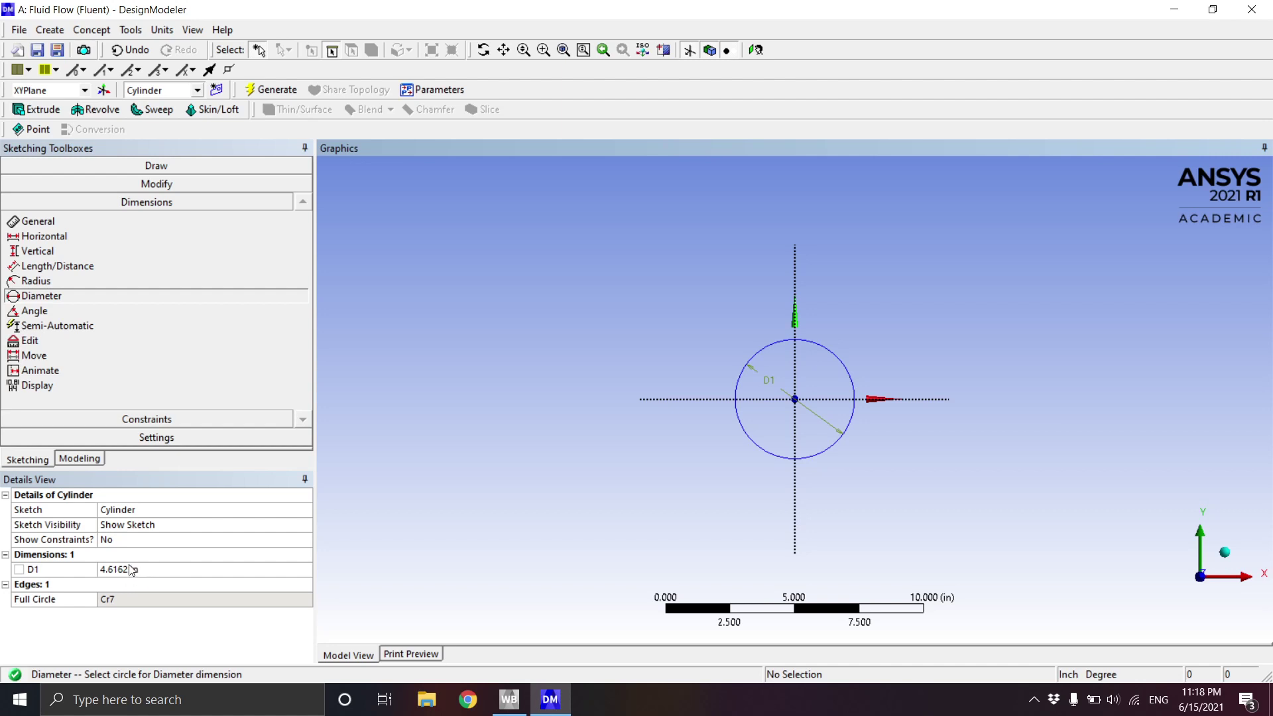
click(110, 568)
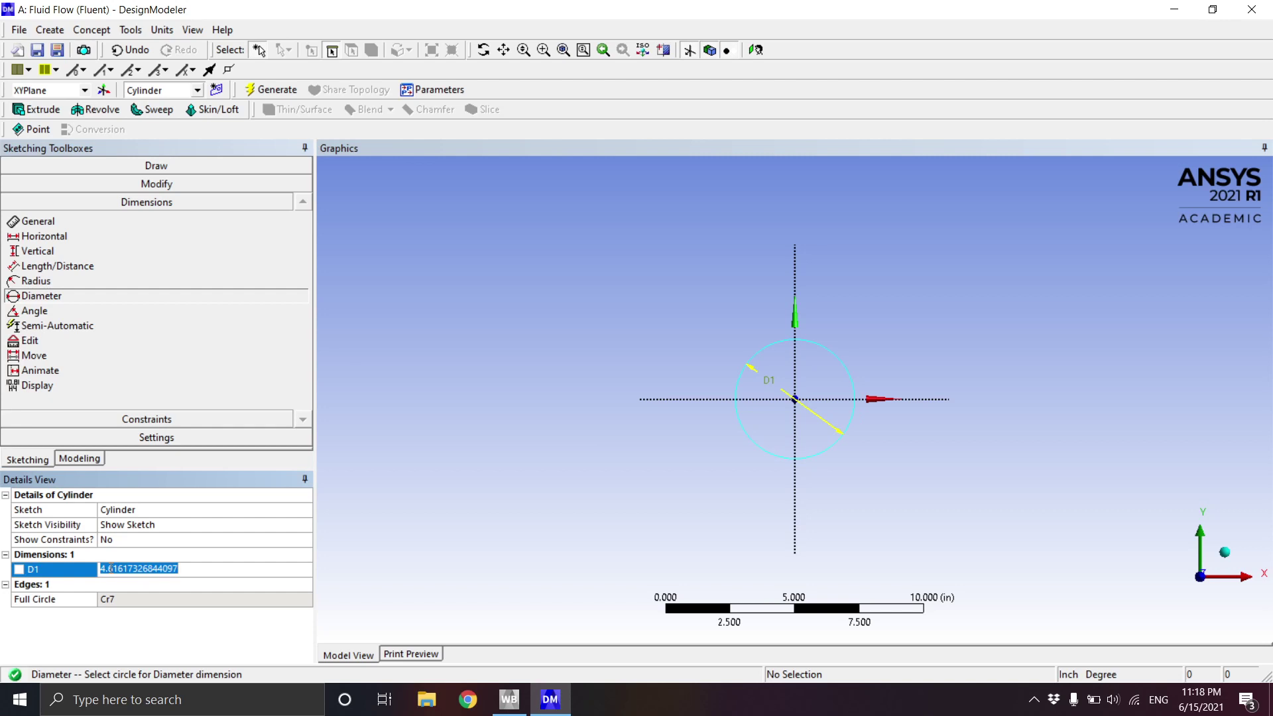
text(1)
key(Return)
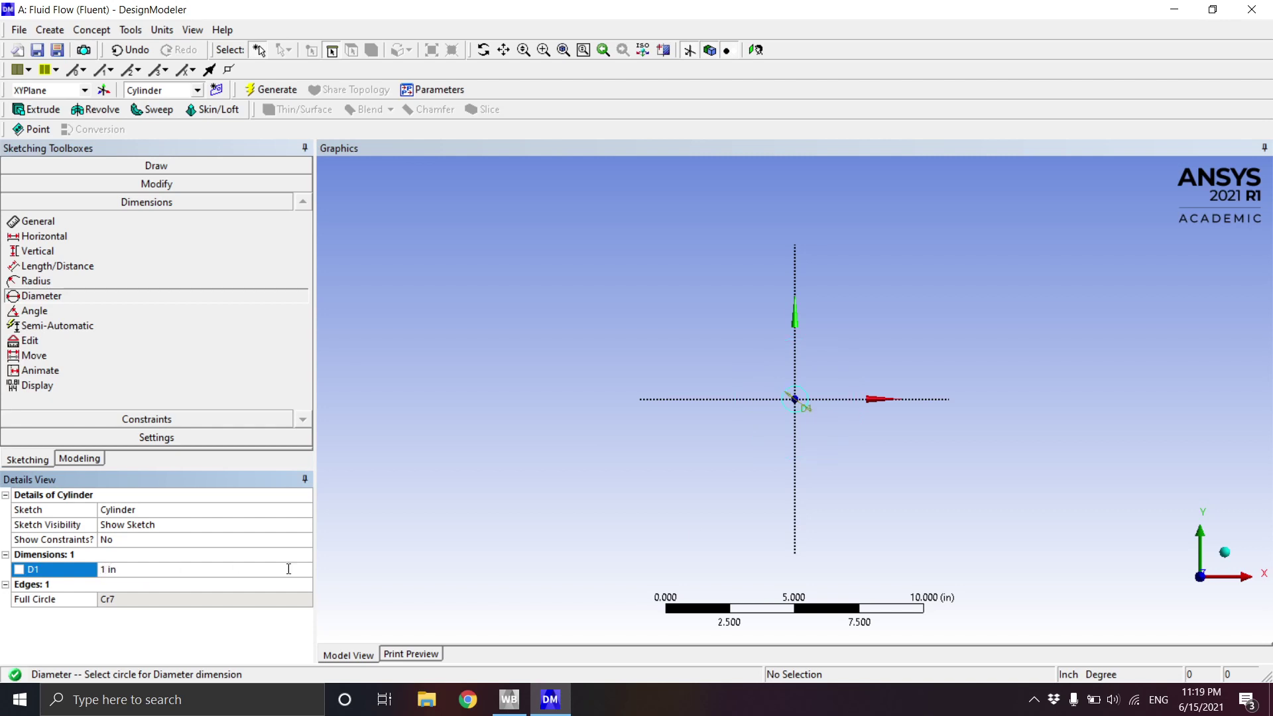
Zoom to fit the small circle and return to the Modeling tree
right_click(826, 357)
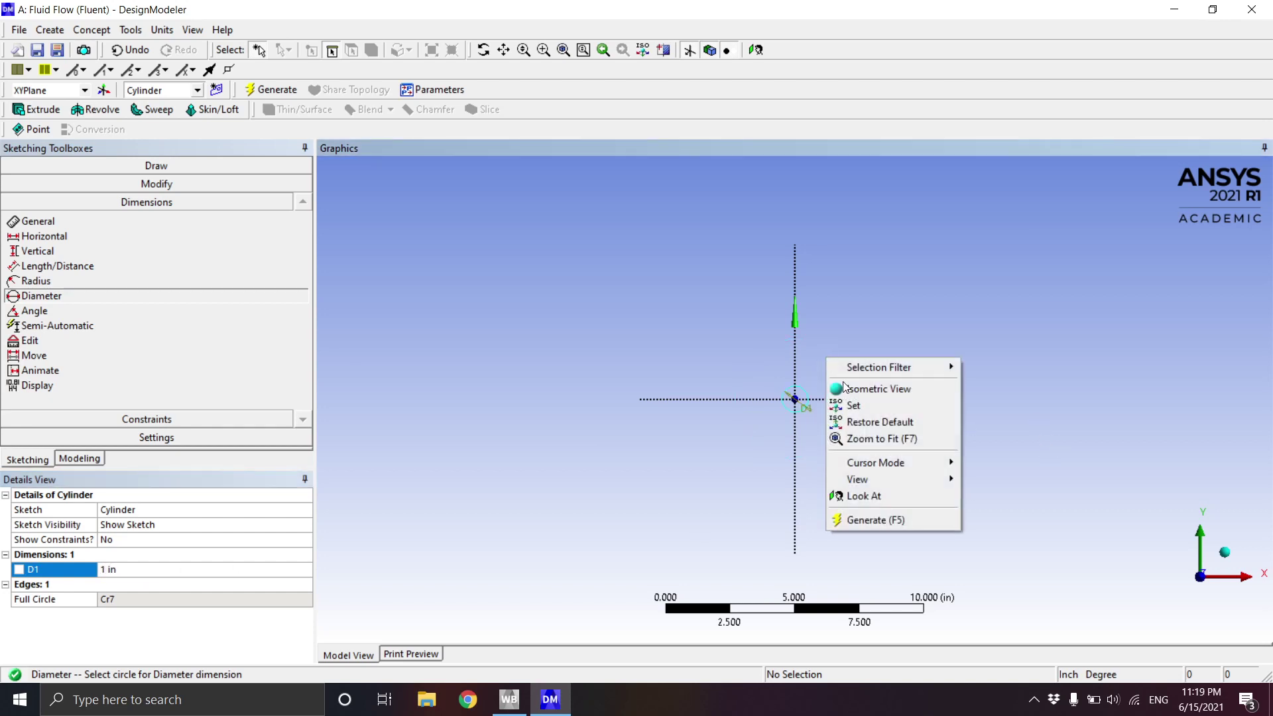
click(893, 441)
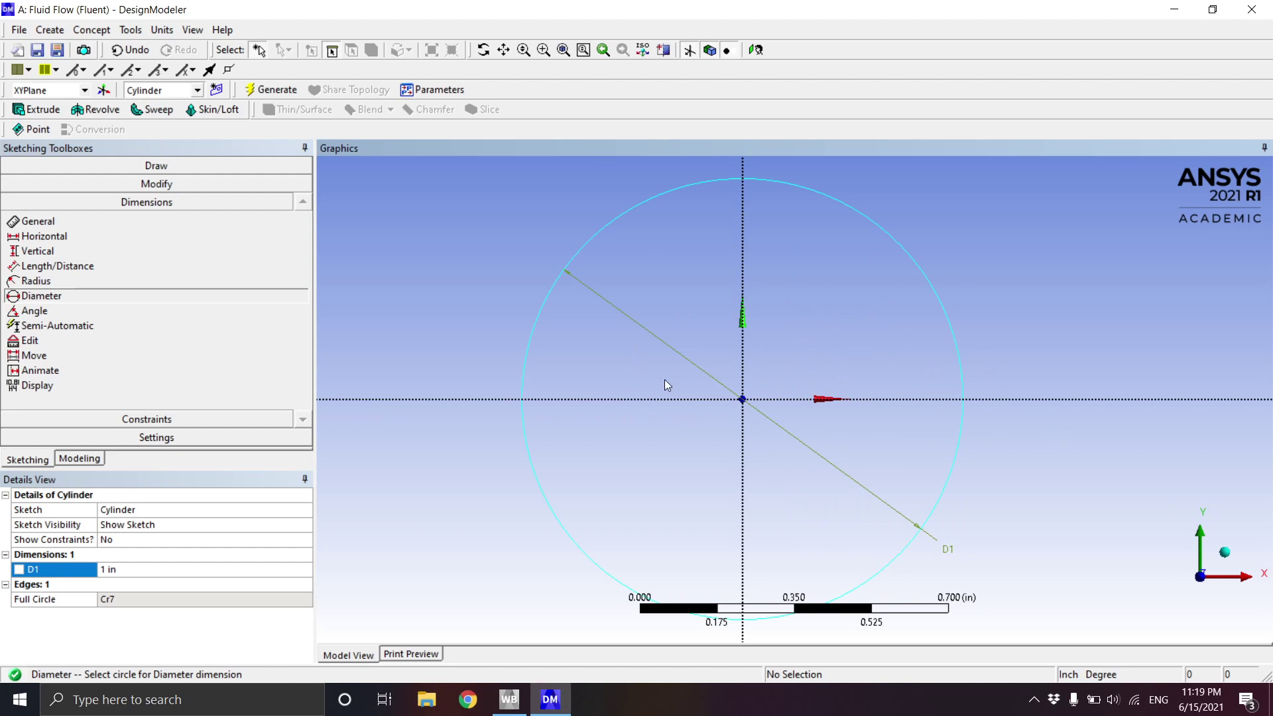
scroll(651, 329, down, 4)
scroll(651, 330, down, 5)
scroll(651, 329, down, 3)
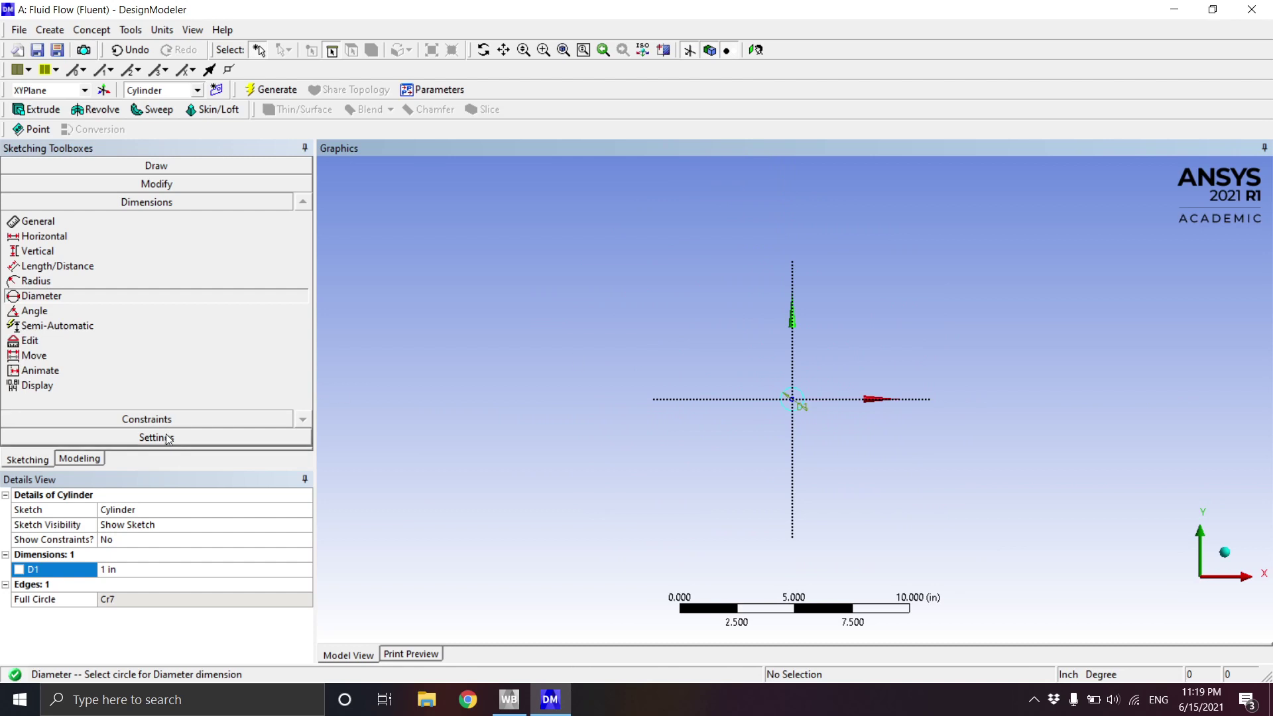
click(77, 460)
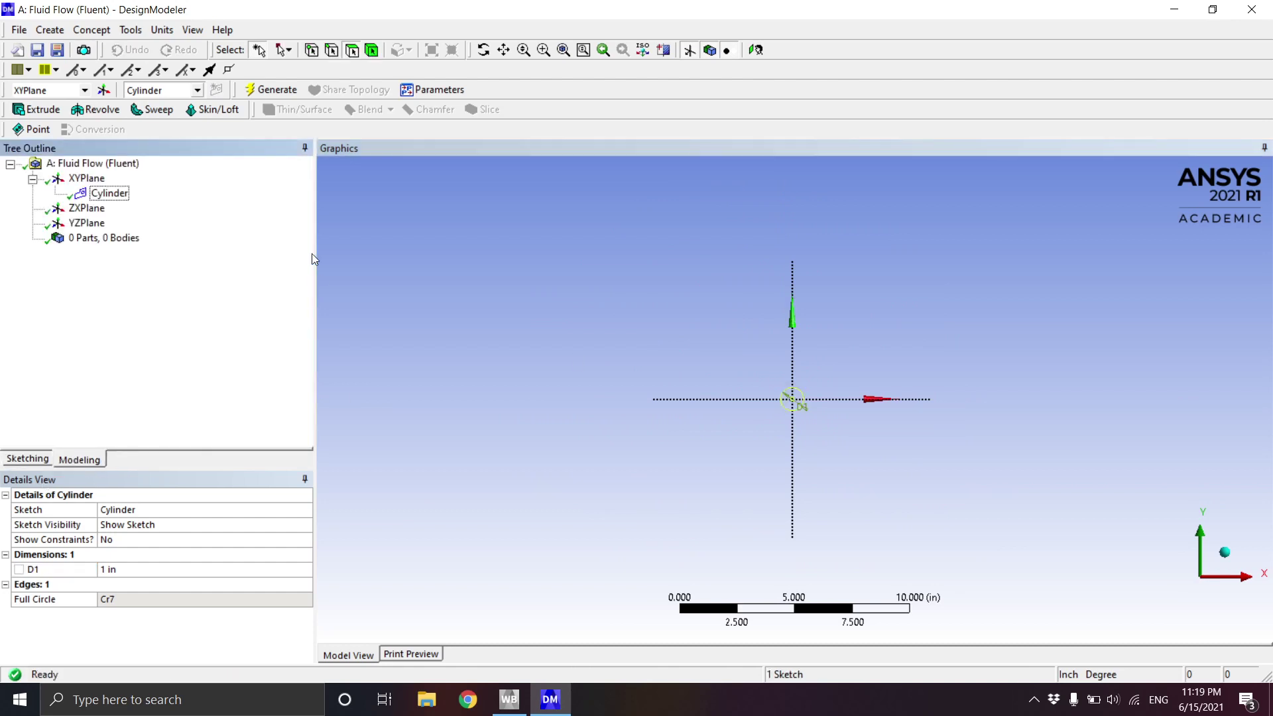
Generate the model from the Cylinder sketch, then select XYPlane for the next sketch
click(110, 194)
right_click(110, 199)
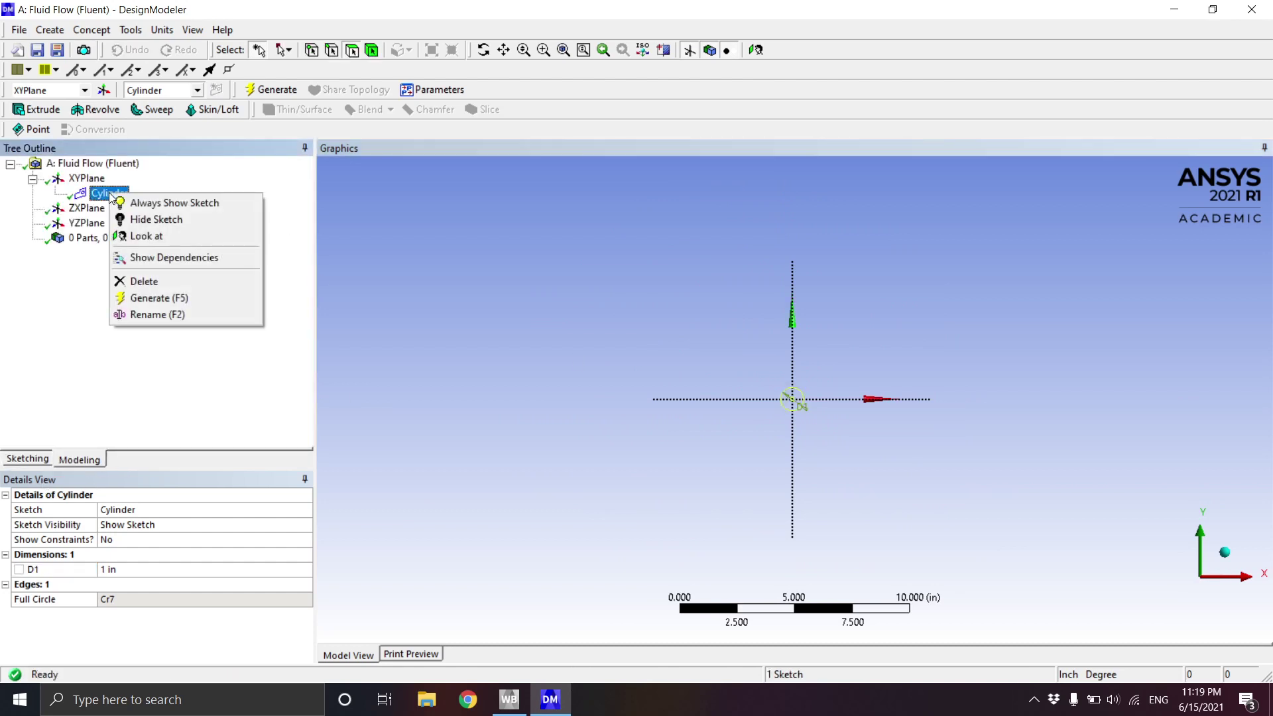
click(213, 307)
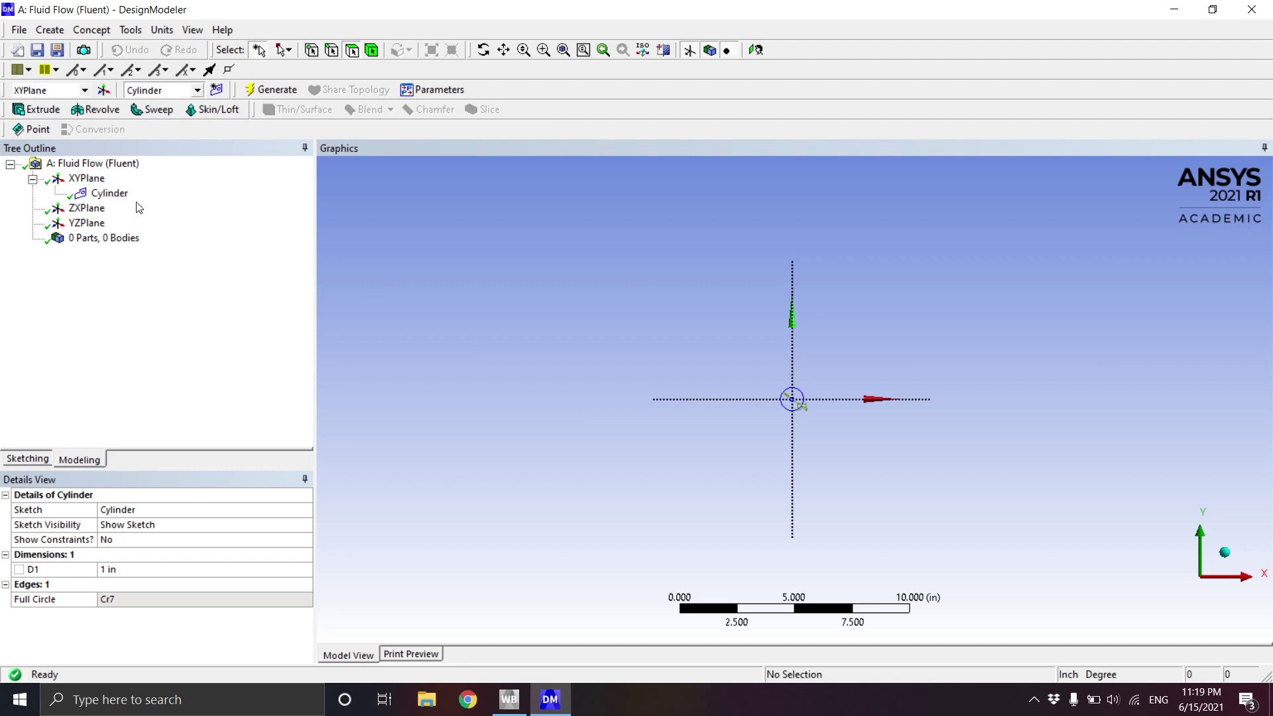
click(87, 177)
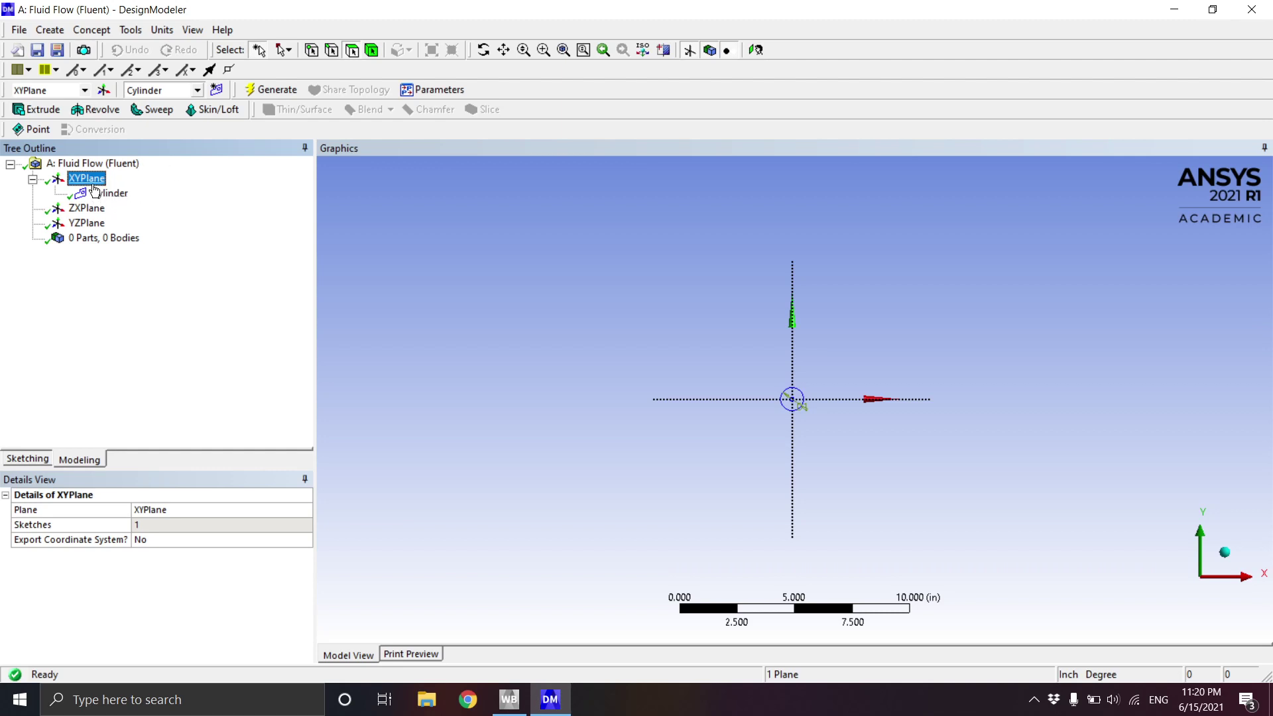
Create Sketch2 on XYPlane and rename it 'Domain'
click(221, 91)
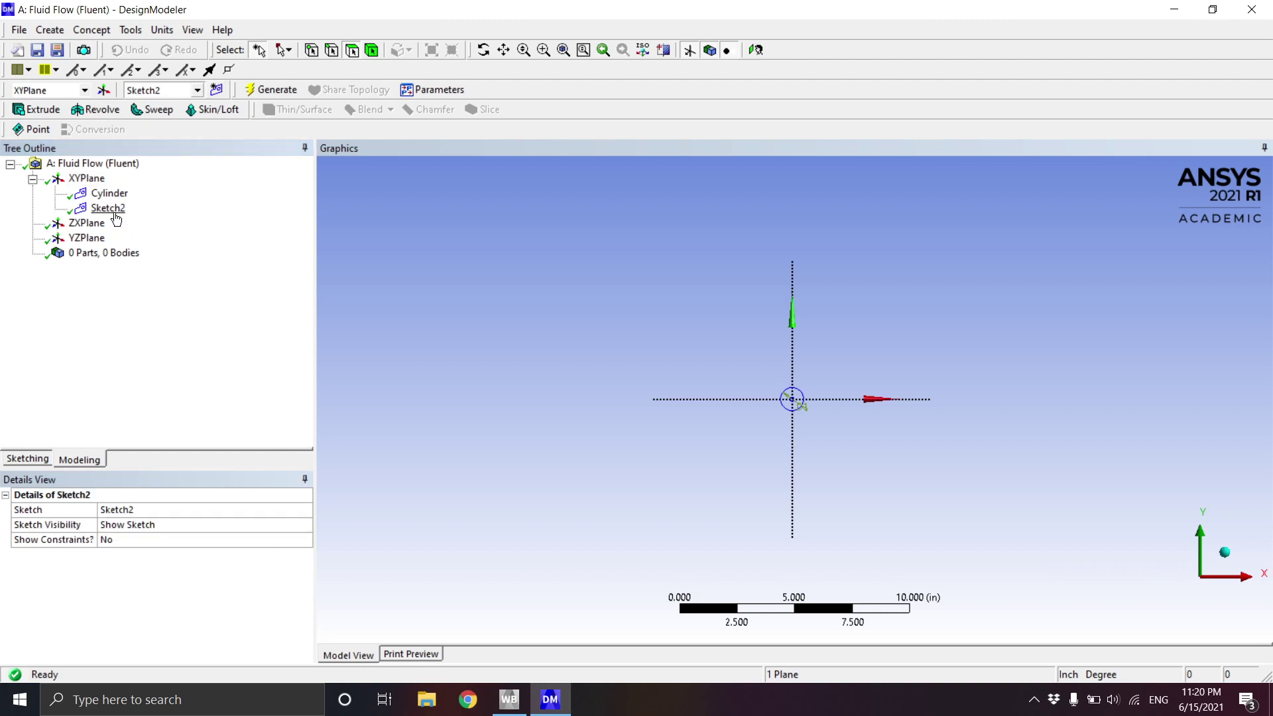
click(114, 211)
right_click(114, 211)
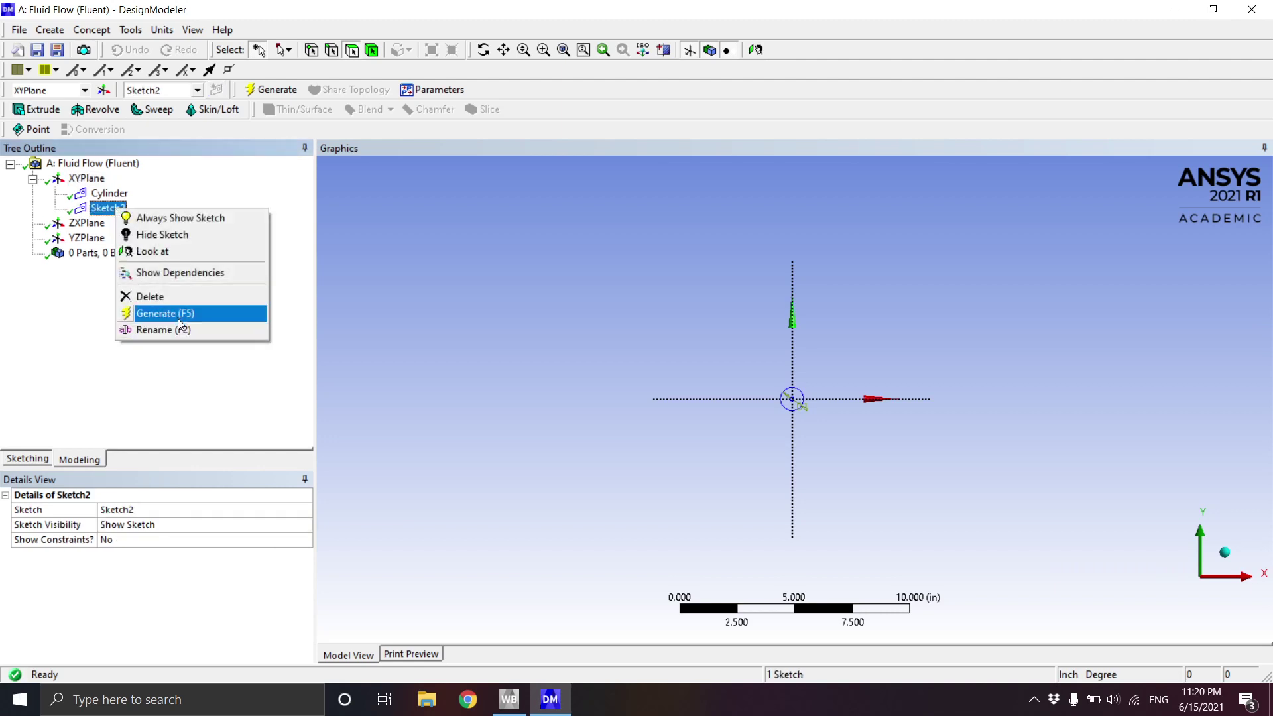
click(182, 330)
text(Domain)
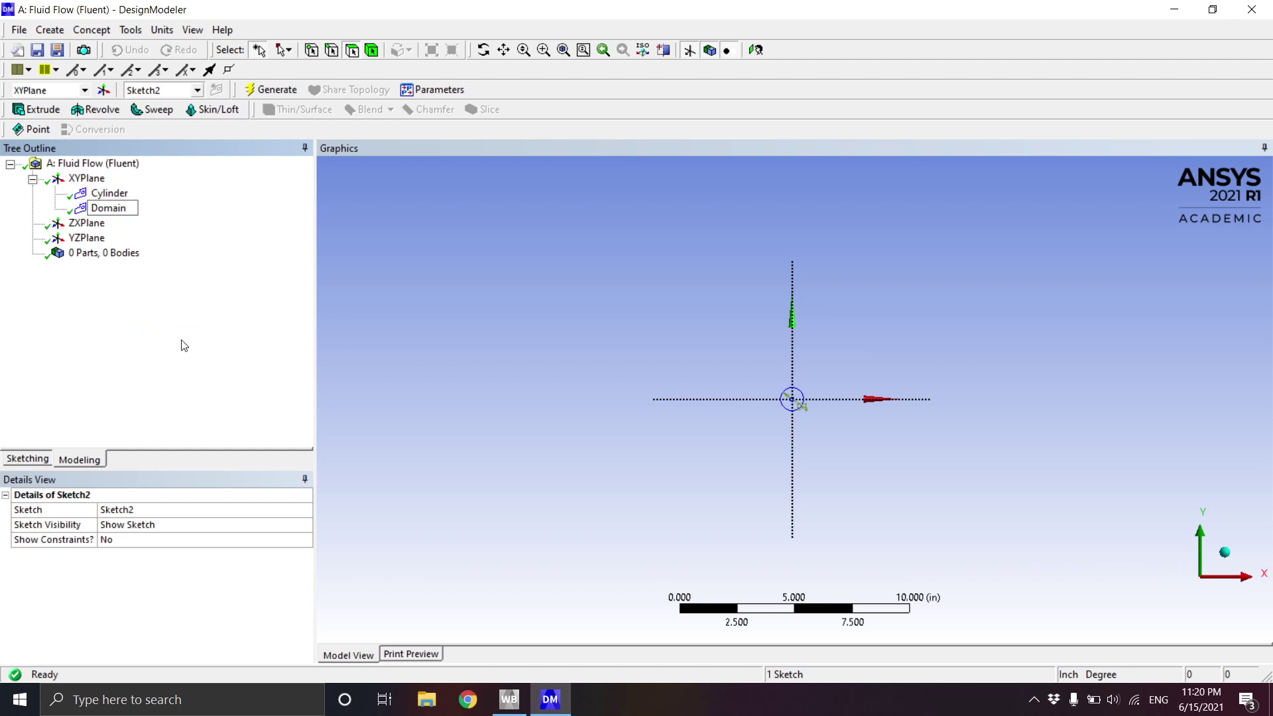
key(Return)
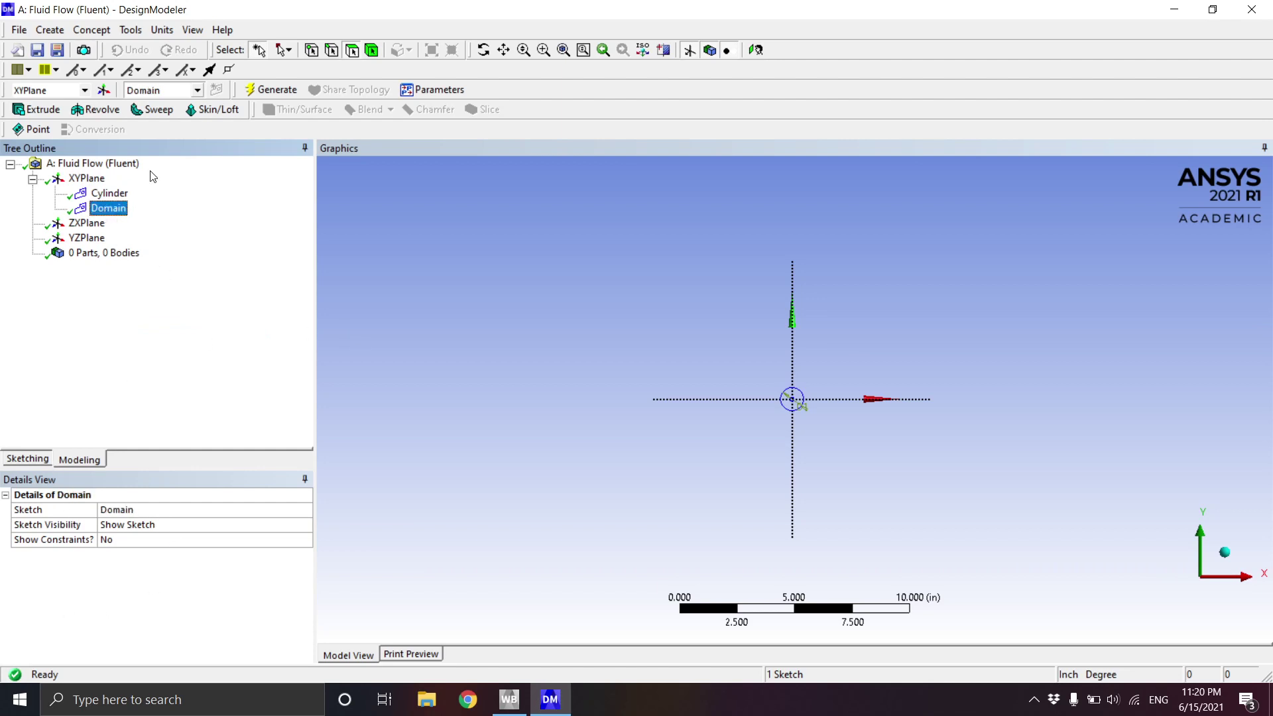
Look at the Domain sketch, zoom out, and bring up the Sketching tools
right_click(120, 208)
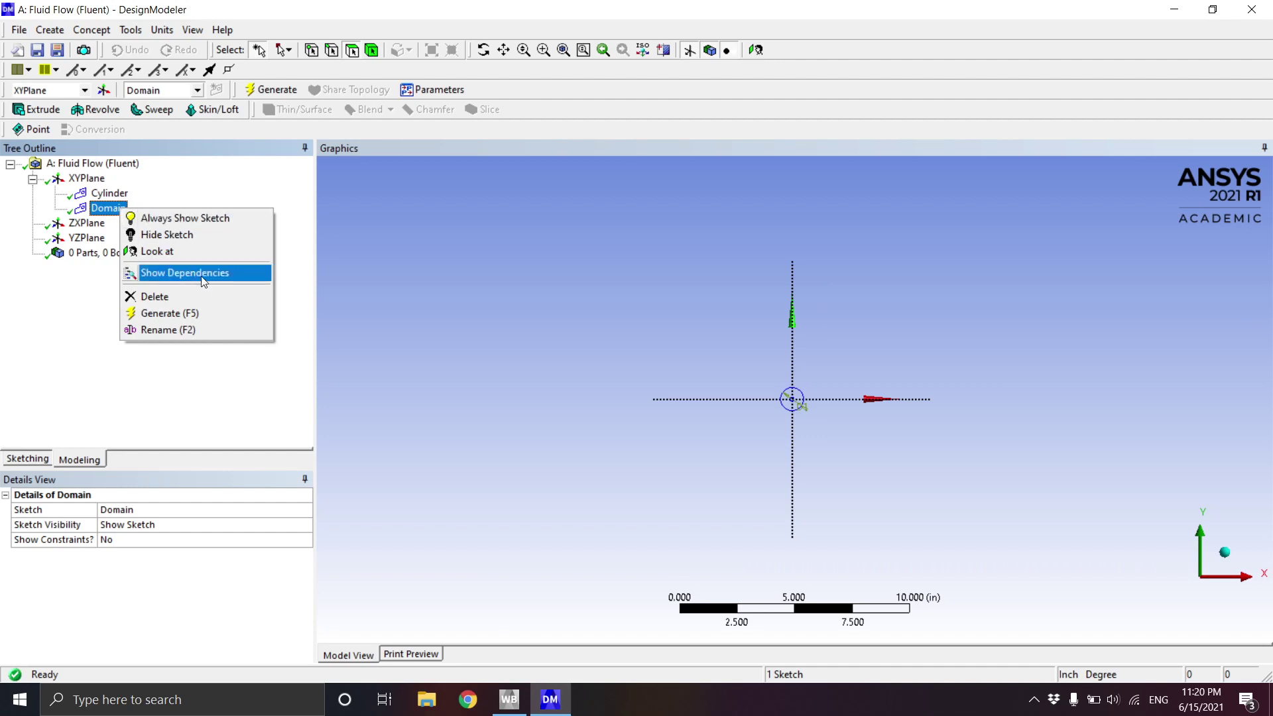
click(209, 252)
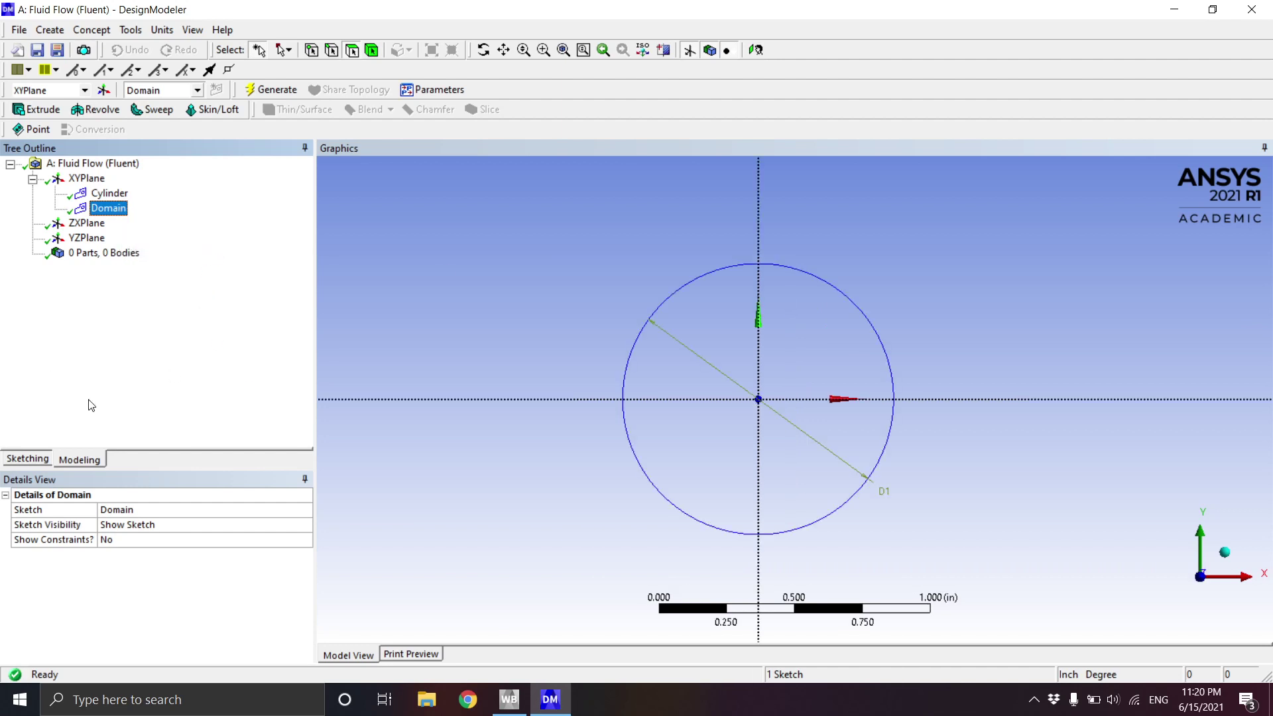
scroll(785, 347, down, 8)
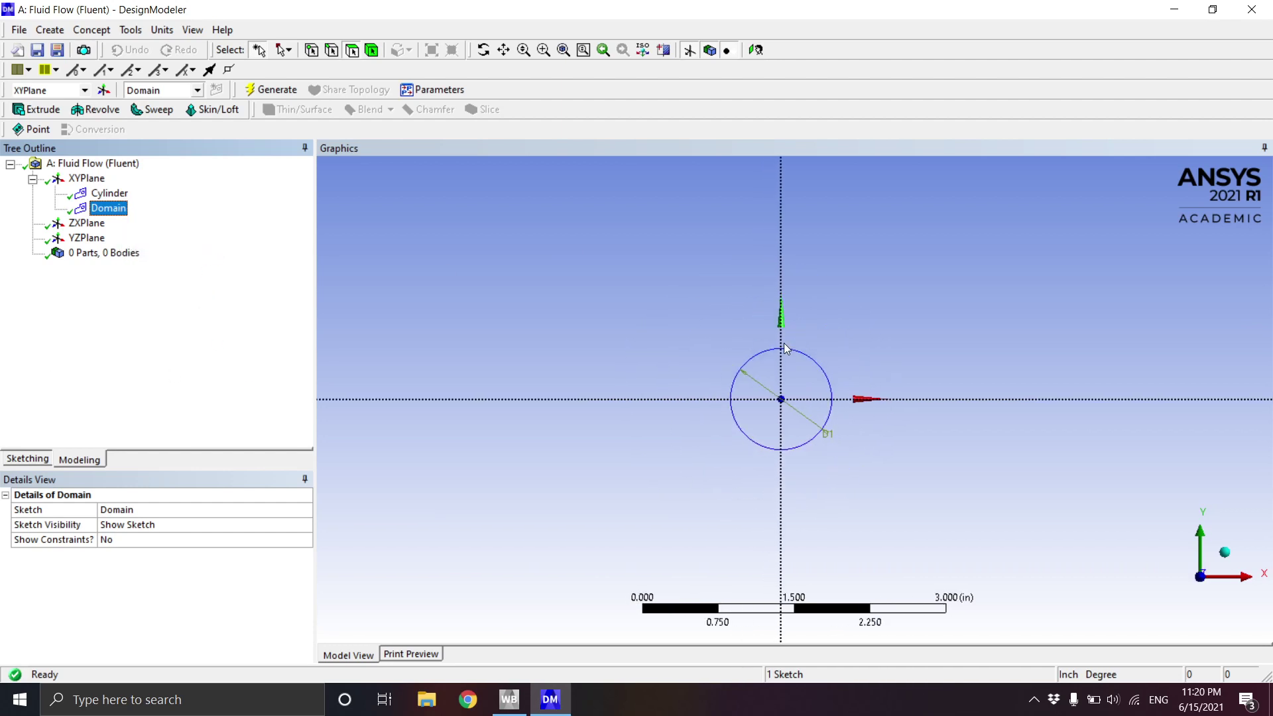
scroll(785, 349, down, 3)
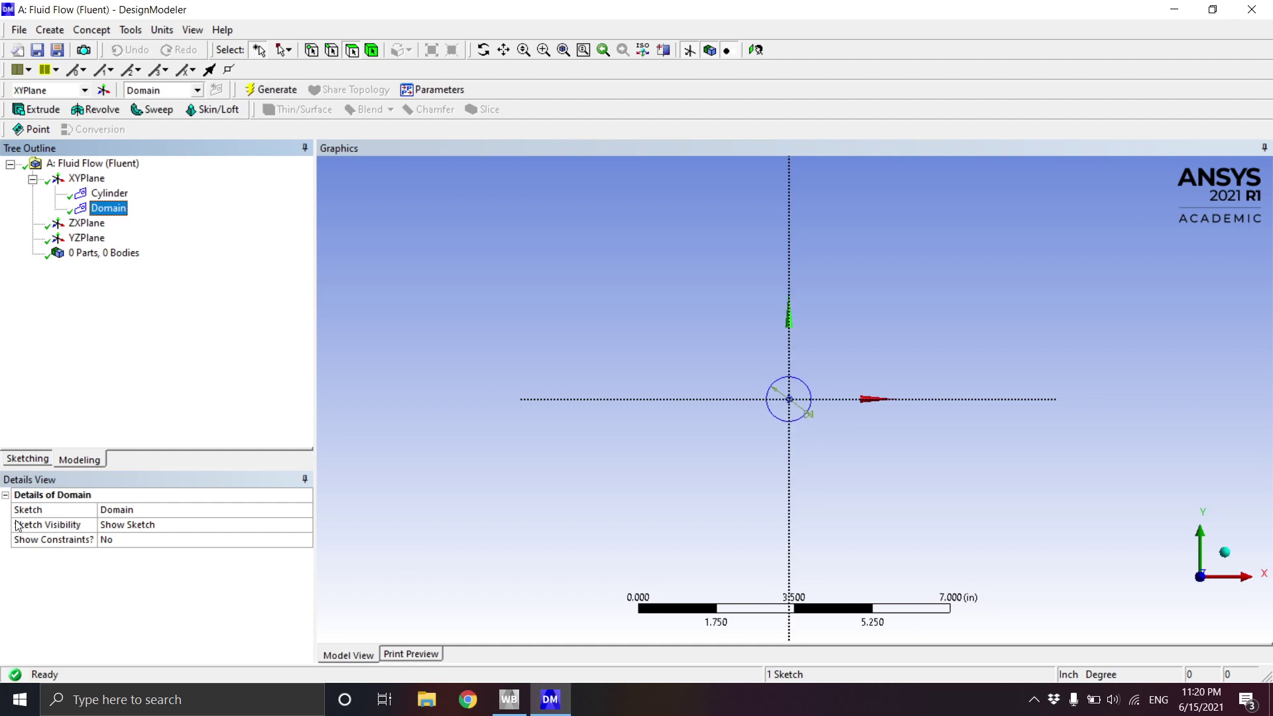
click(25, 458)
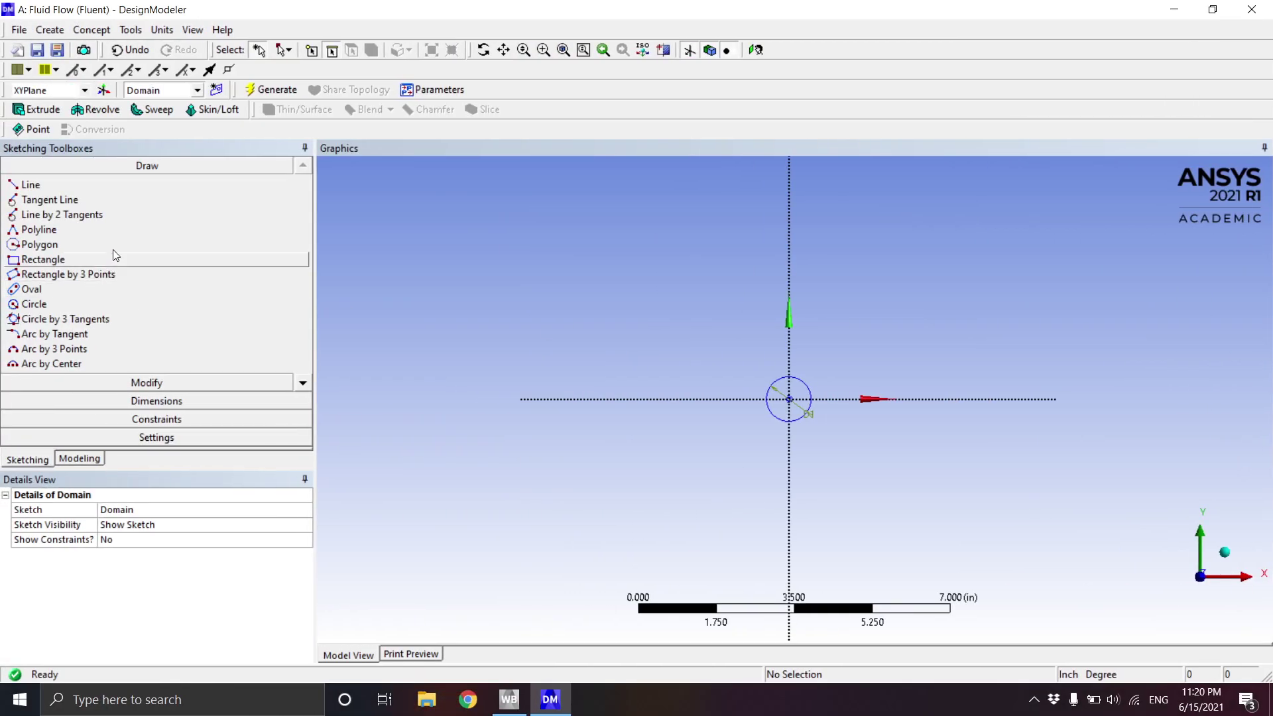
Draw rectangle Ln8–Ln11 from a corner above-left of the circle to one below-right
click(56, 265)
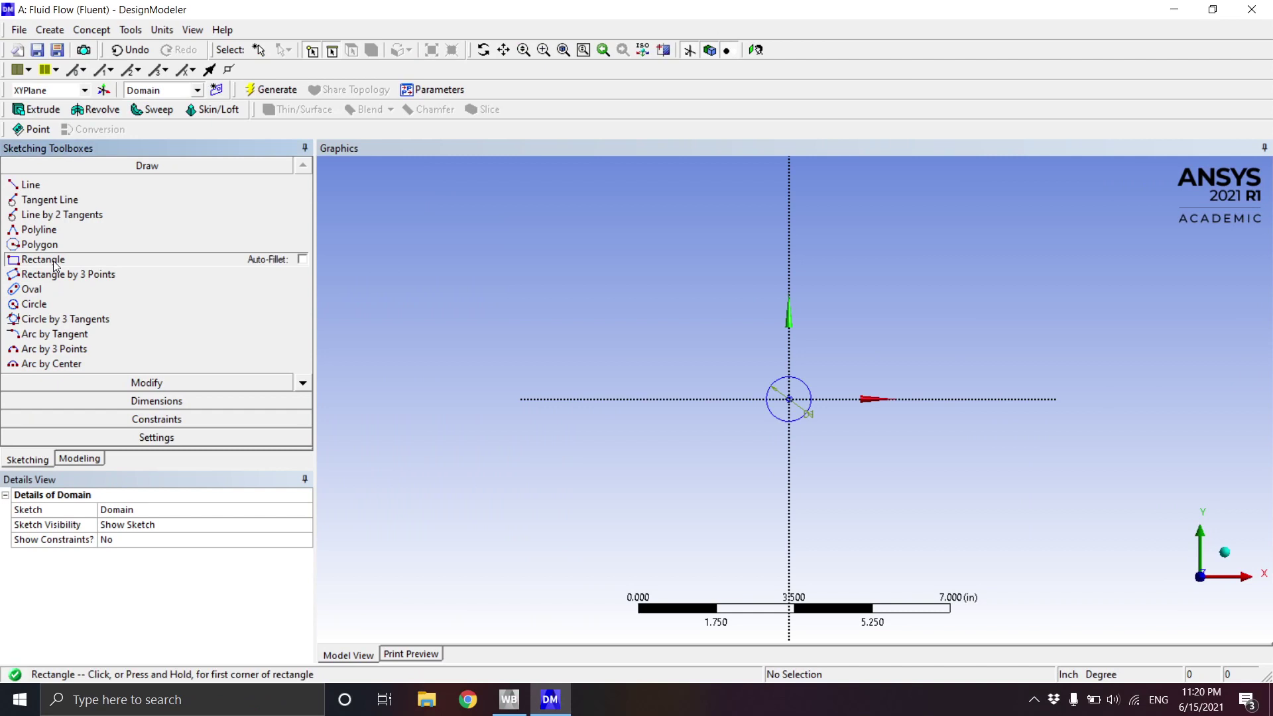
click(522, 244)
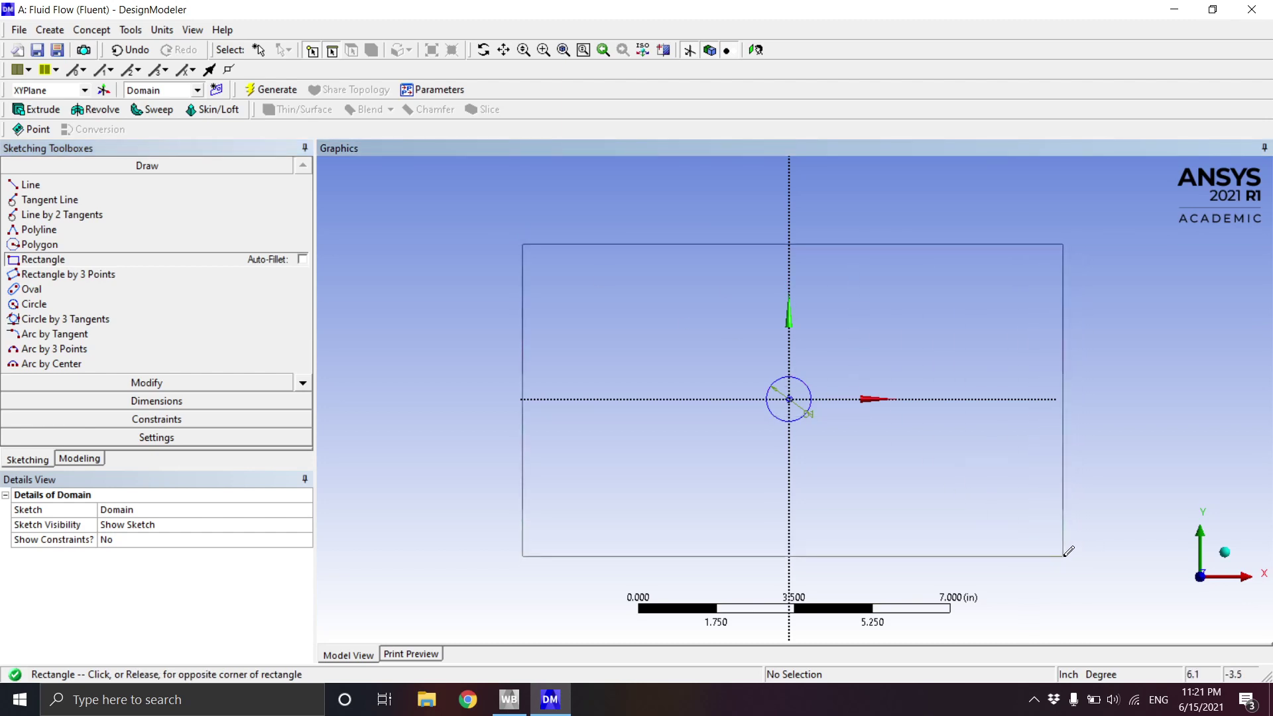
click(1059, 557)
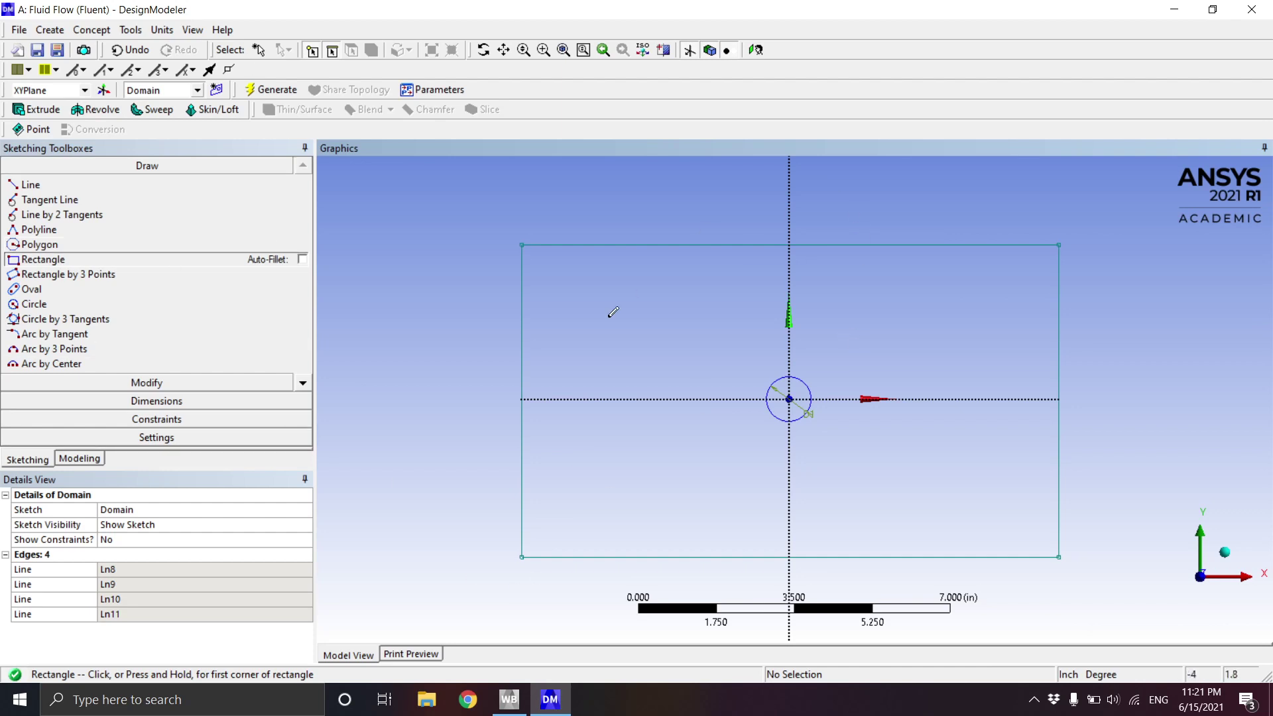
Dimension the rectangle's left edge as V2 = 20 in and zoom out to see it
click(176, 403)
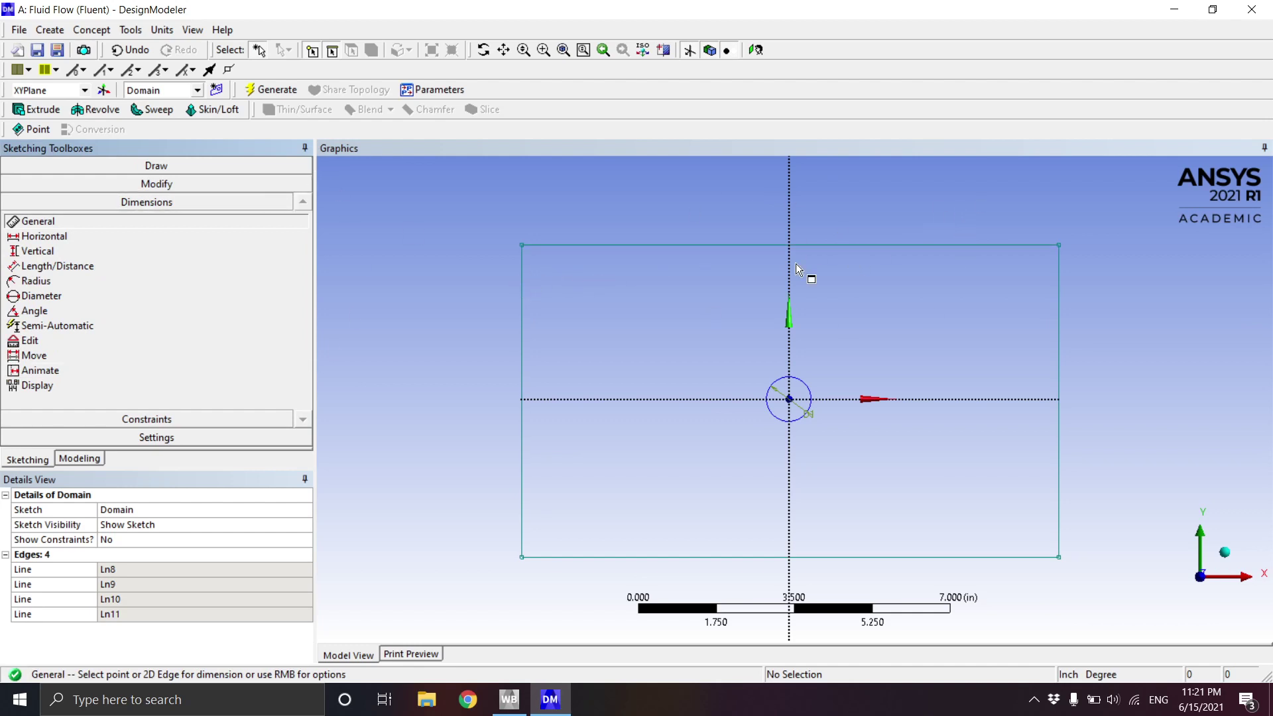
click(790, 400)
click(521, 340)
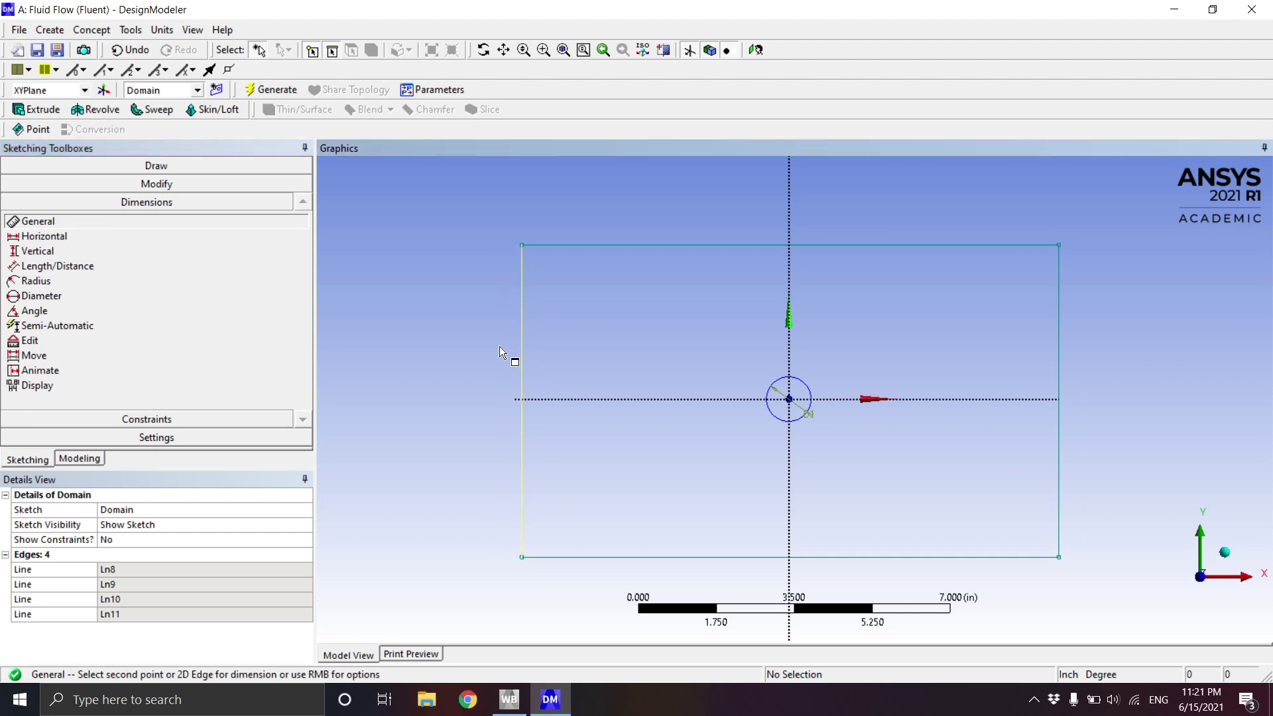
click(506, 399)
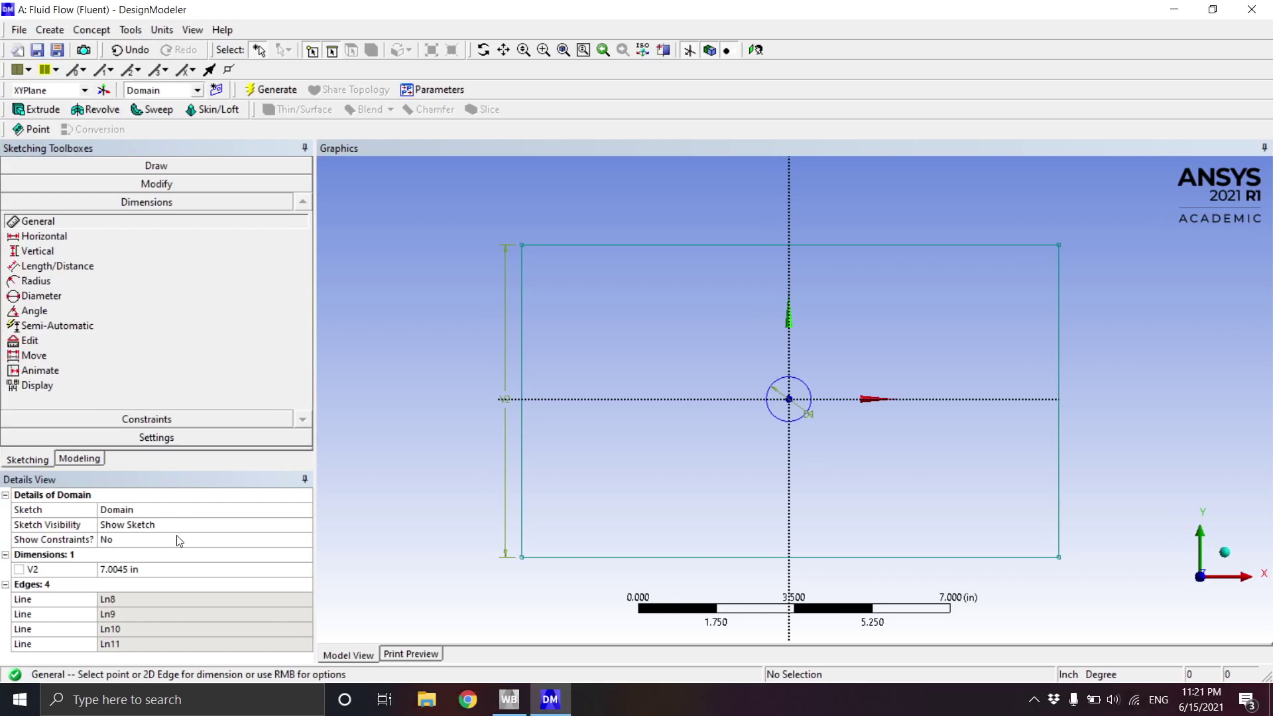
click(78, 569)
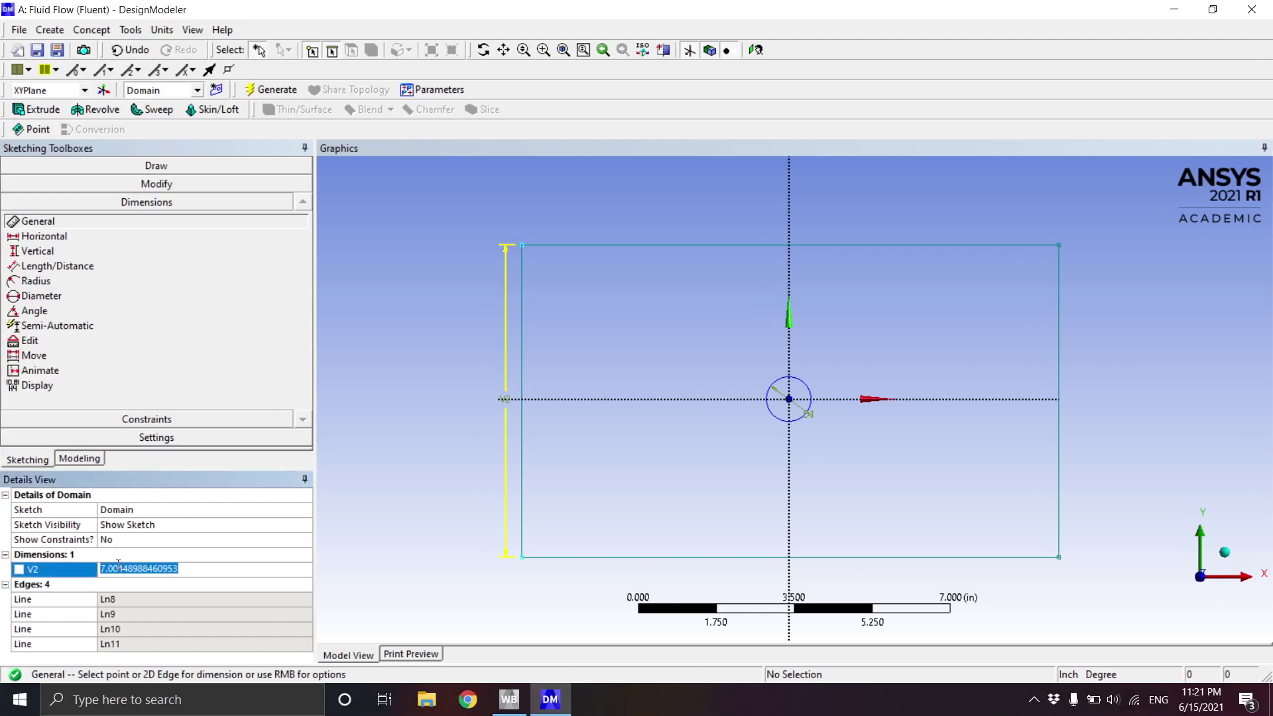
text(20)
key(Return)
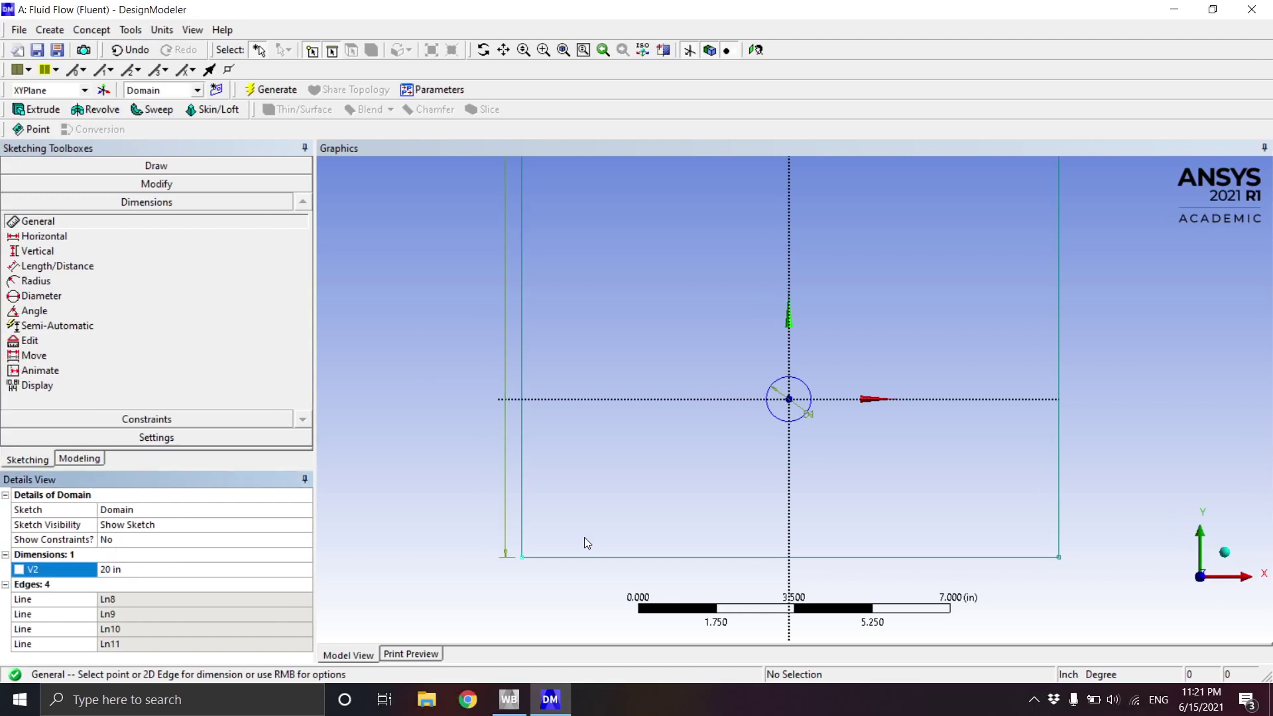
key(F7)
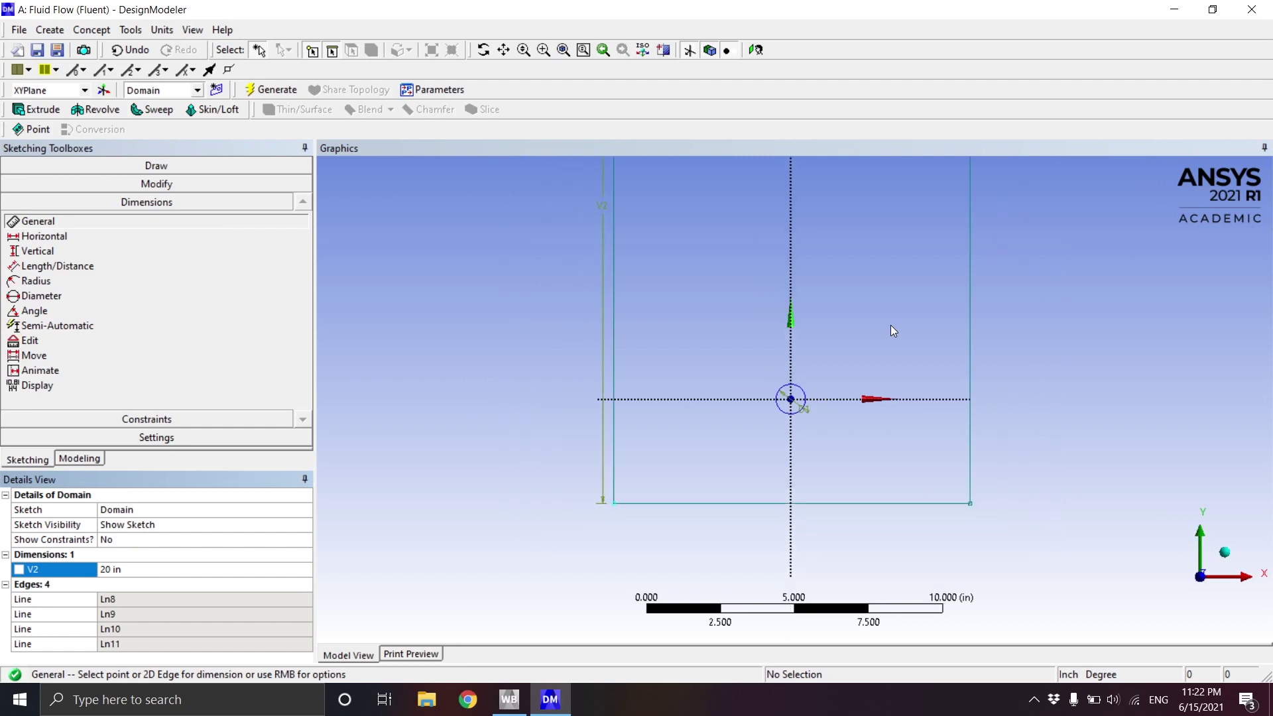
Zoom to fit, then add width dimension H3 on the rectangle's top edge and select its value
right_click(927, 266)
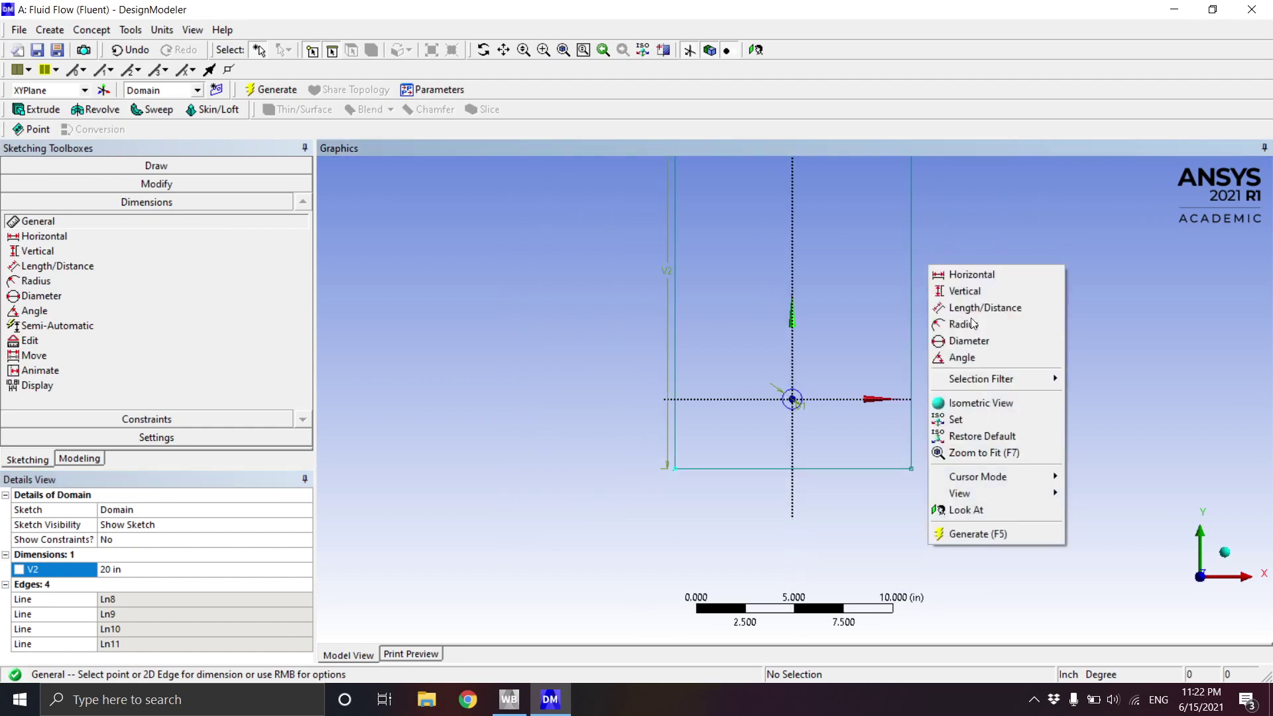
click(1009, 453)
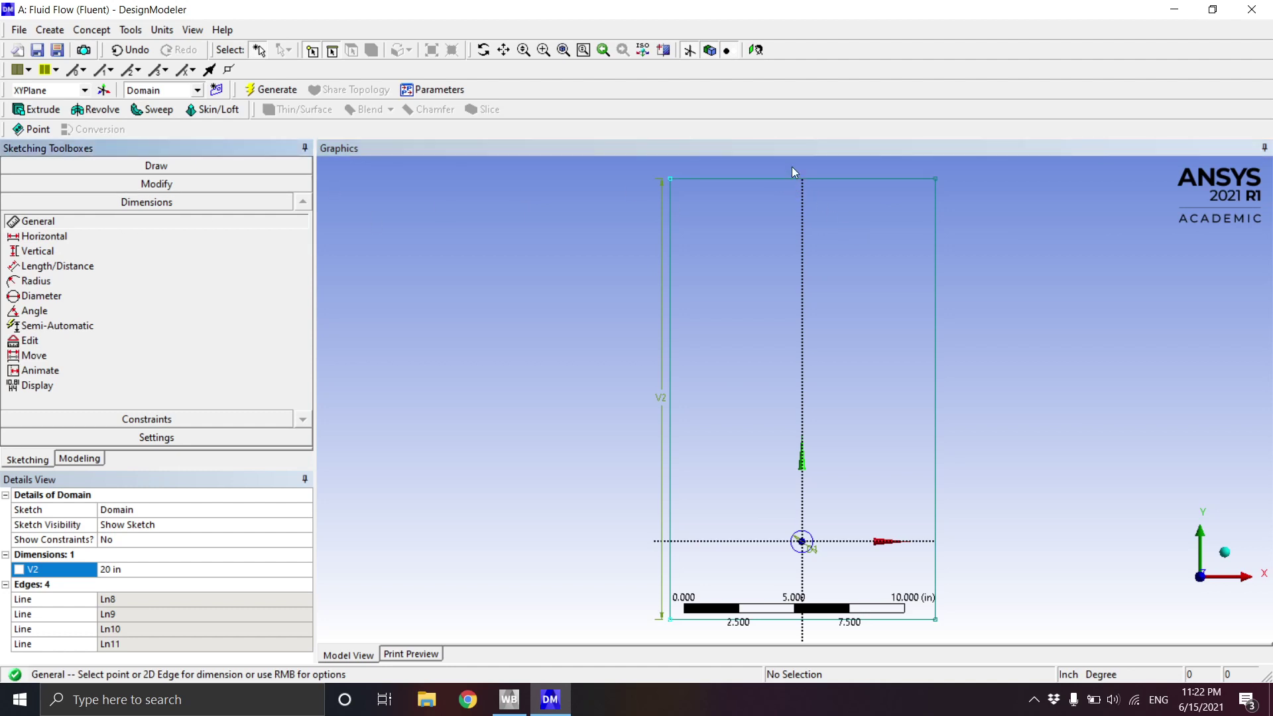
click(842, 177)
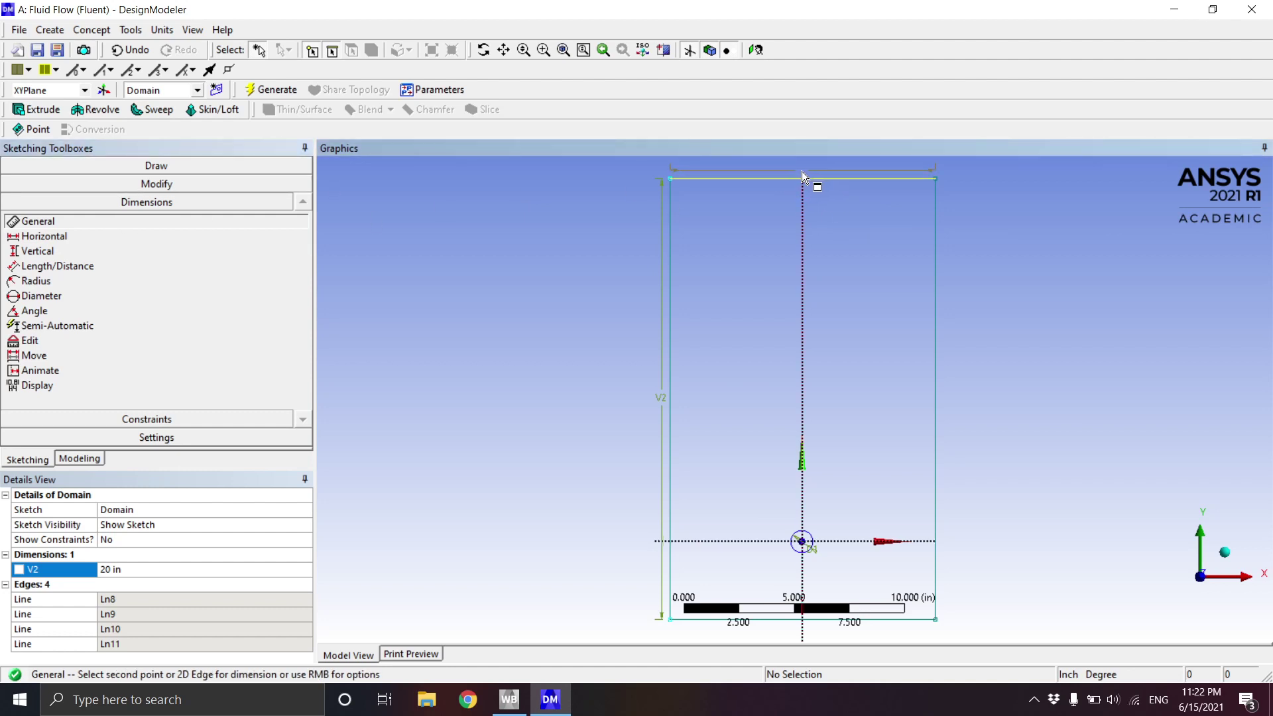
click(801, 173)
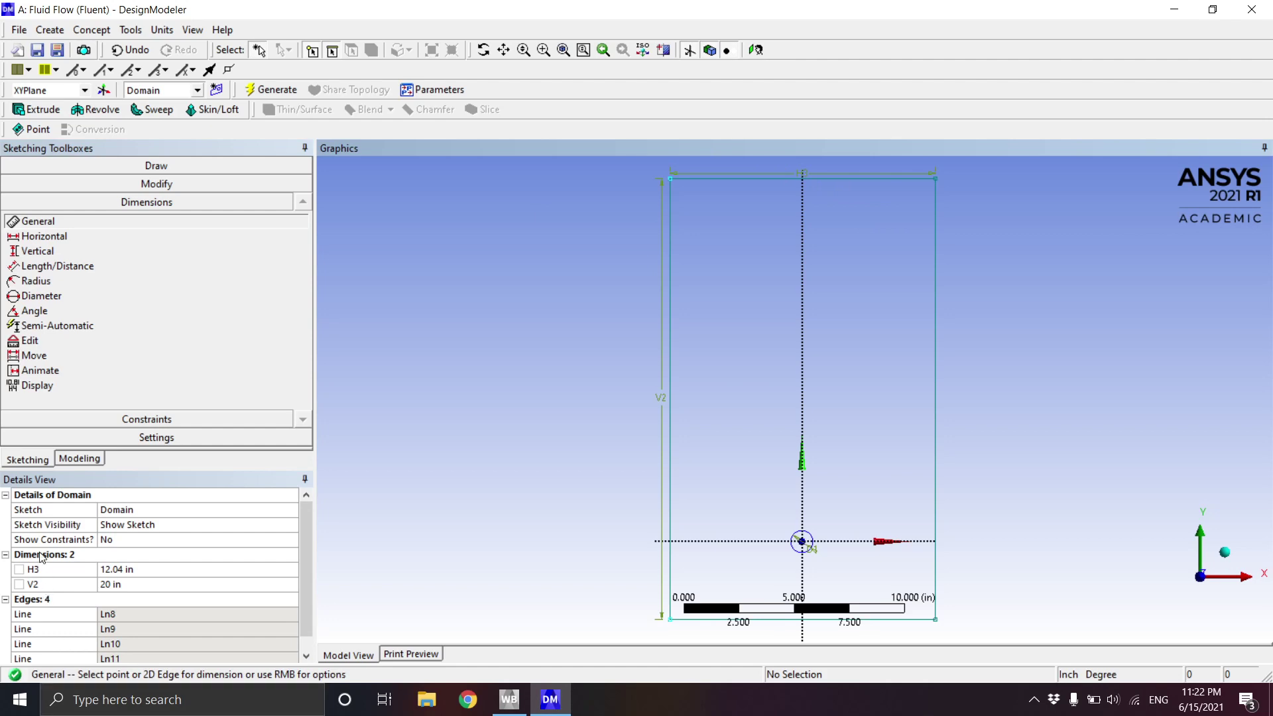
click(157, 570)
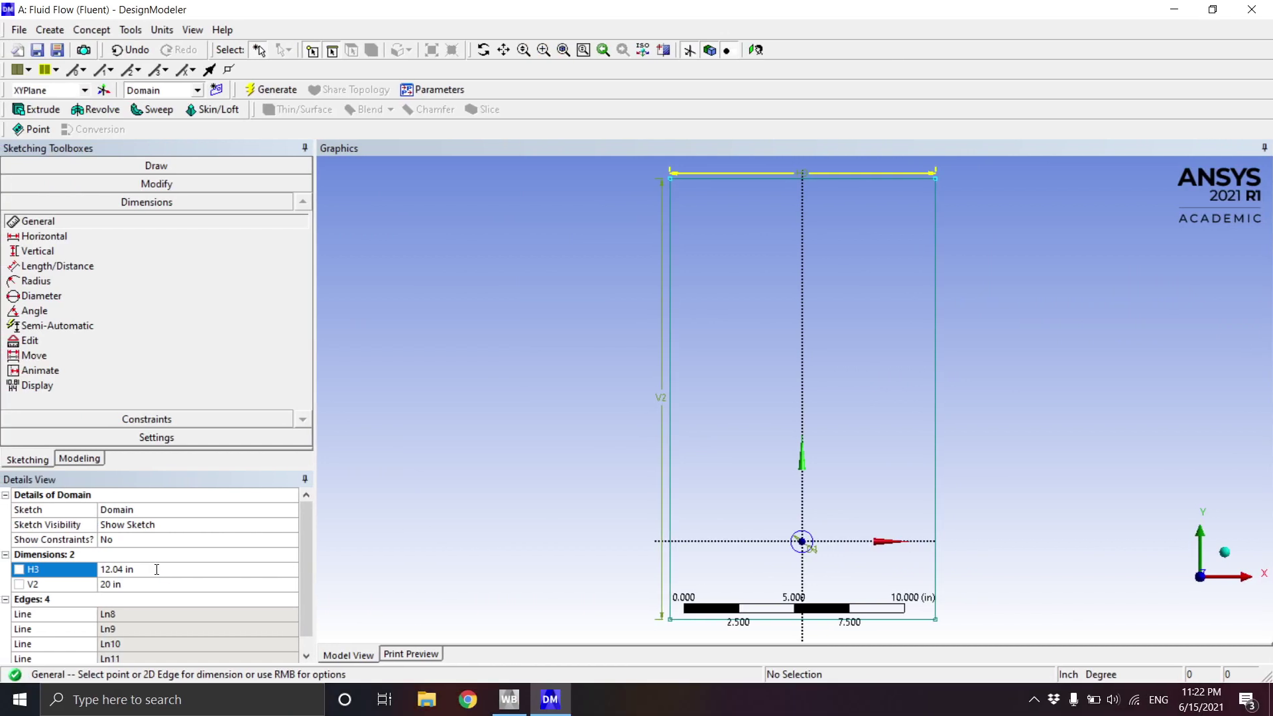
Set width H3 to 100 in and zoom to fit the widened rectangle
click(156, 569)
text(100)
key(Return)
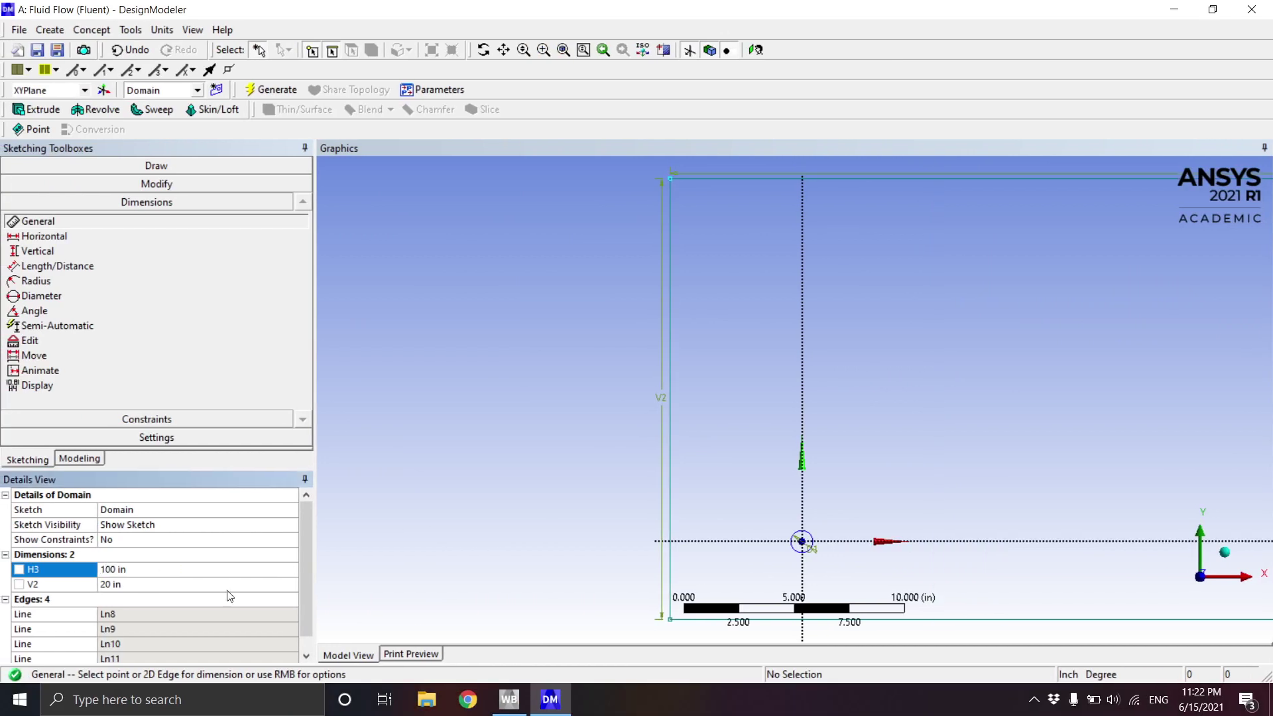
right_click(562, 376)
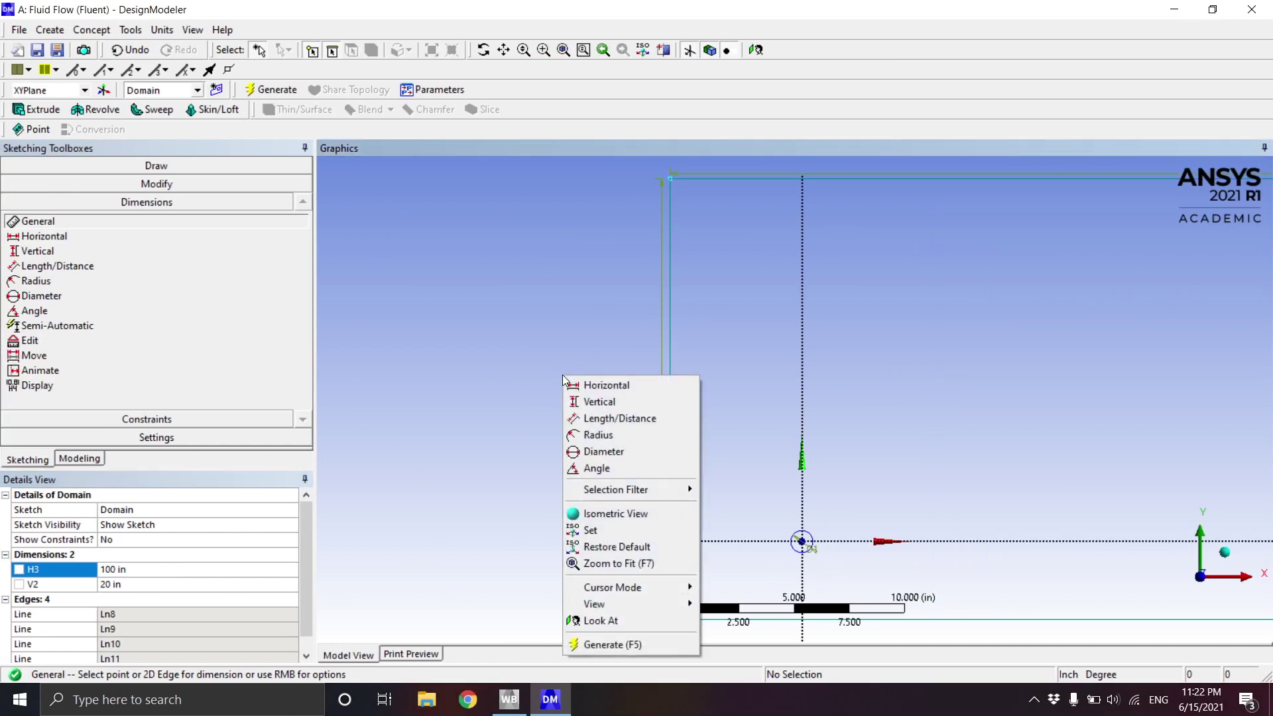
click(655, 563)
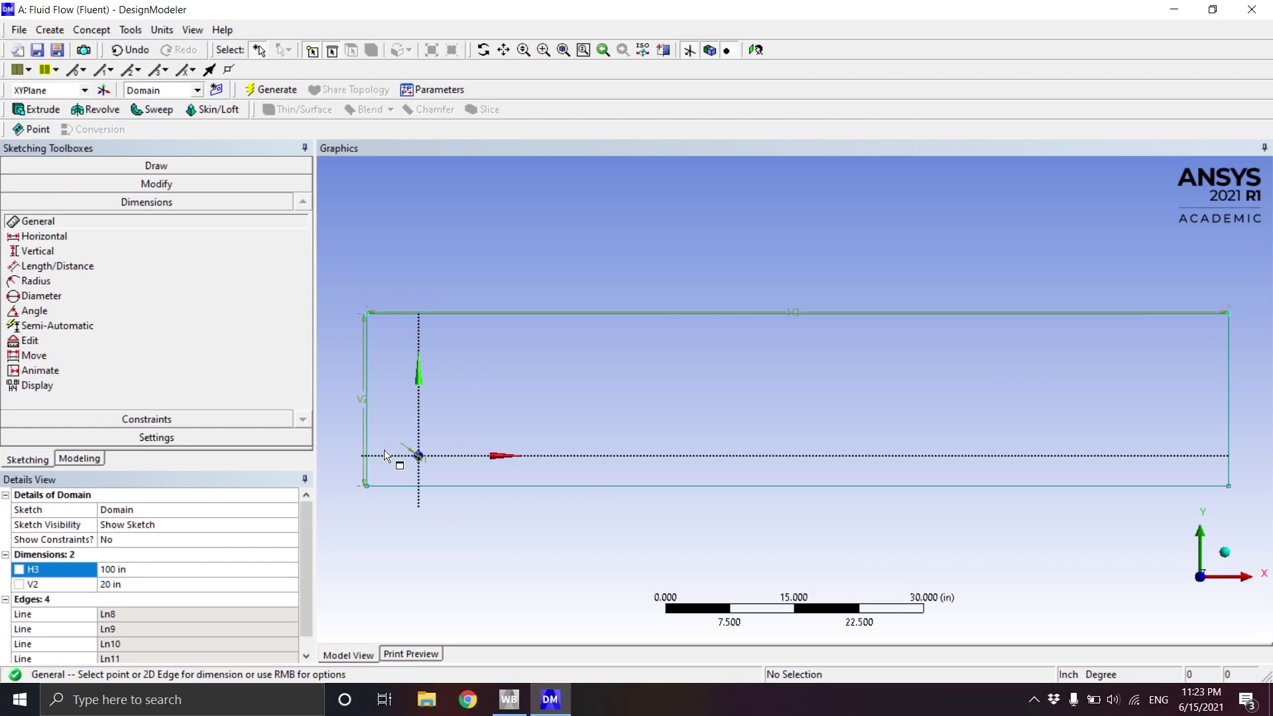
Pan and zoom the view so the circle at the origin sits near the centre
scroll(385, 455, up, 2)
right_click(489, 538)
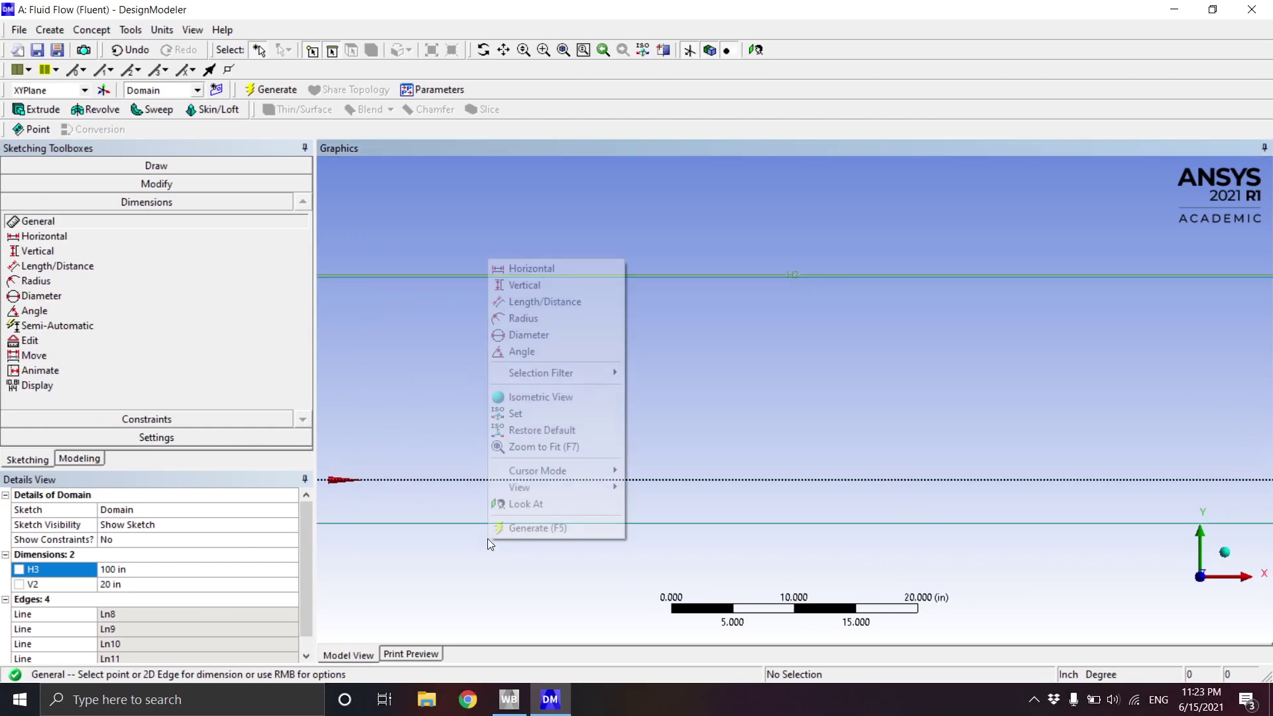
mouse_move(583, 487)
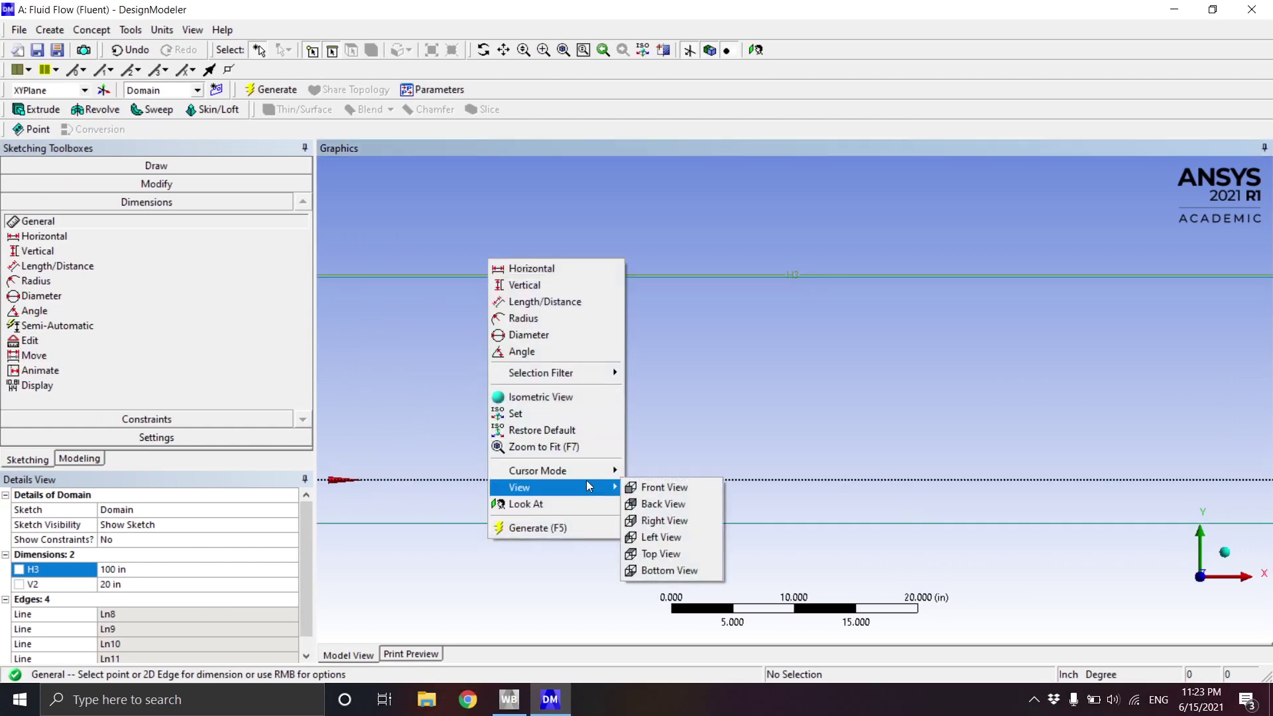
click(662, 487)
drag(500, 546, 870, 515)
scroll(652, 448, up, 2)
scroll(653, 449, up, 4)
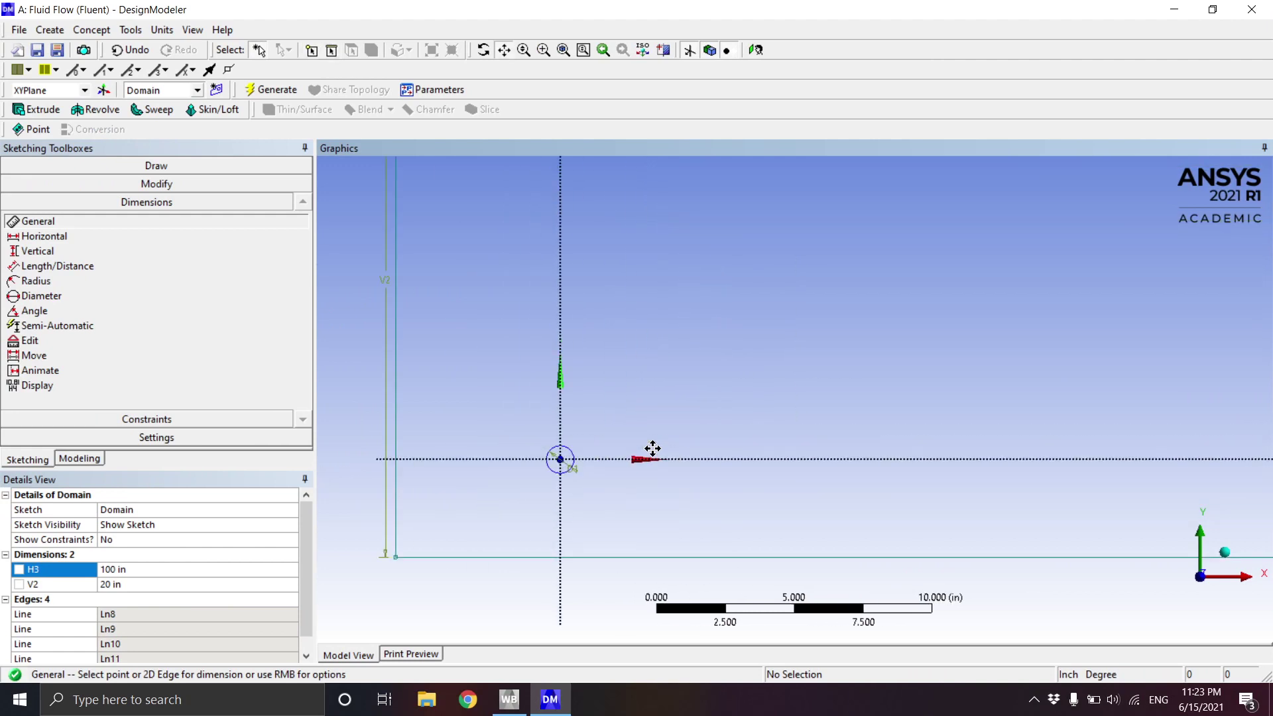
mouse_move(652, 448)
mouse_down()
mouse_move(904, 344)
mouse_move(848, 348)
mouse_up()
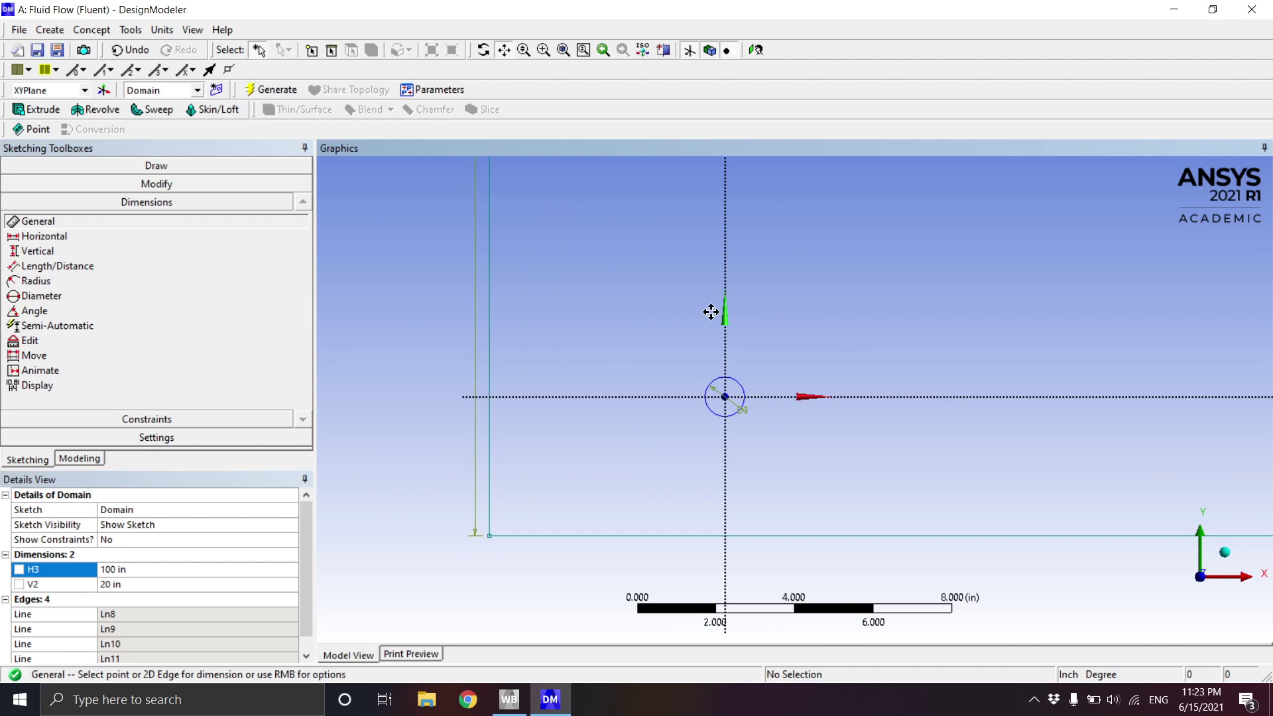
right_click(599, 314)
mouse_move(707, 433)
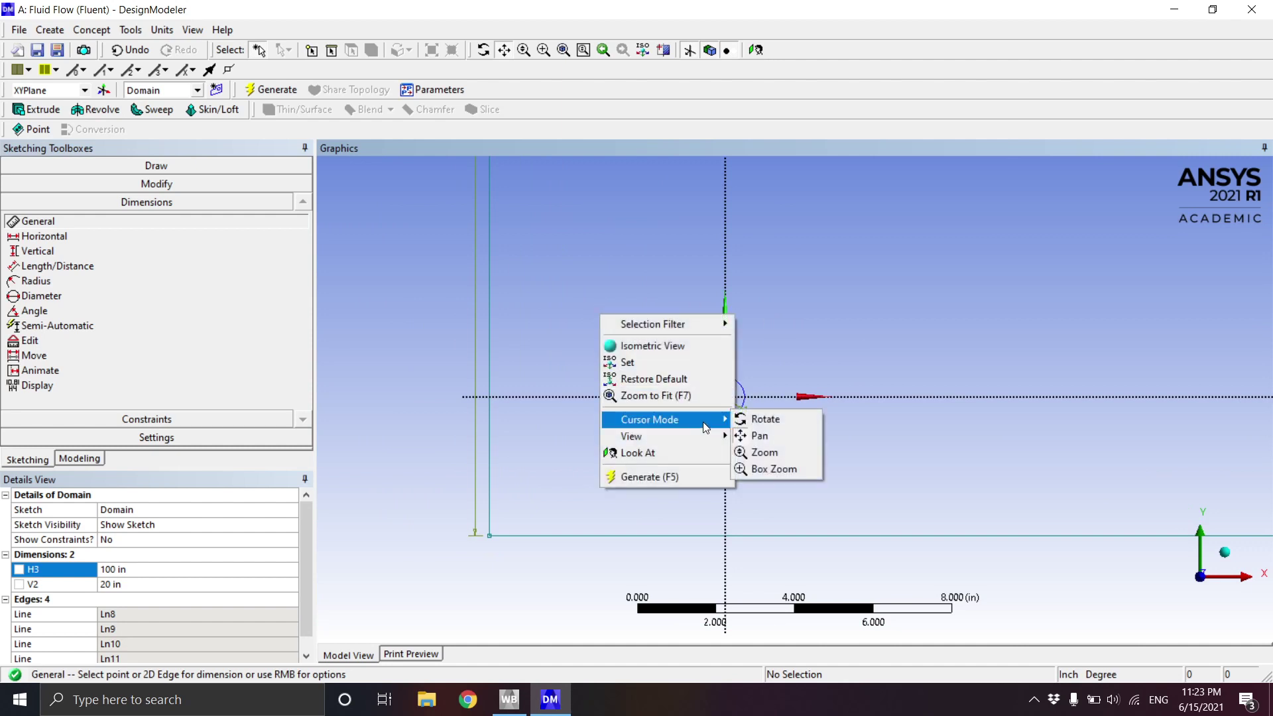
click(763, 438)
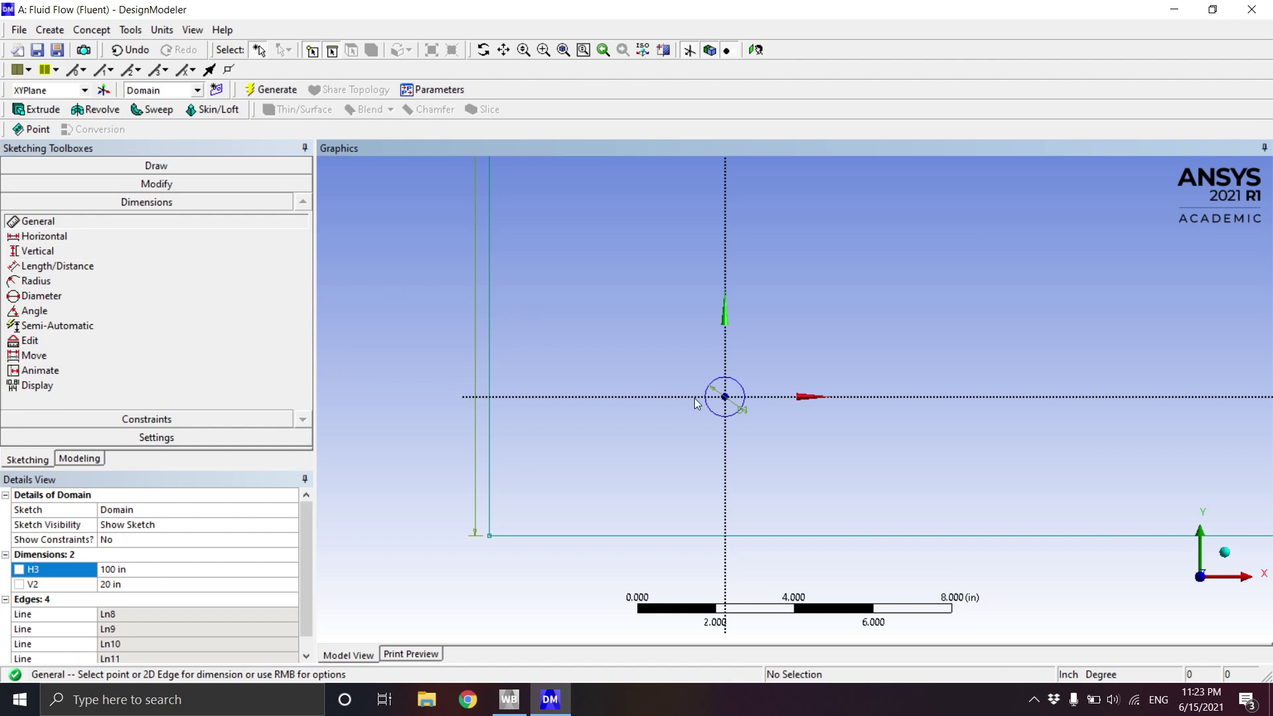
Add horizontal dimension H4 from the sketch origin to the rectangle's left edge, set to 50 in
click(55, 239)
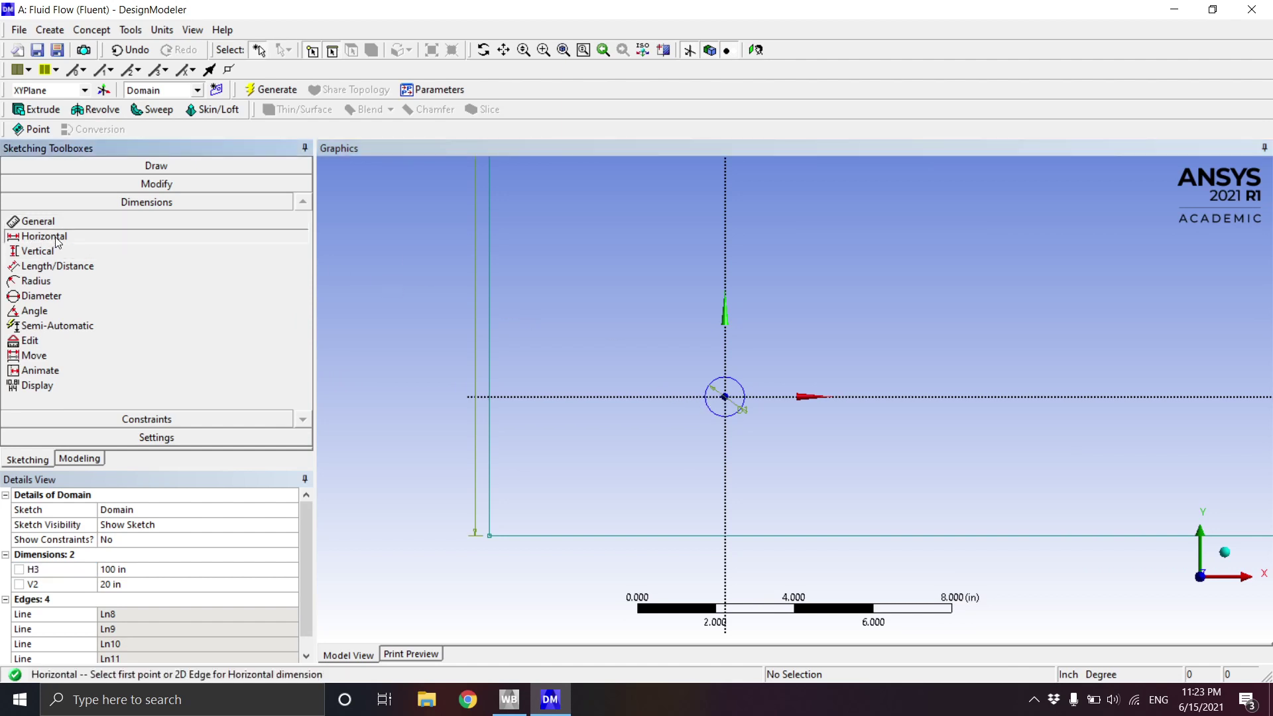
click(724, 398)
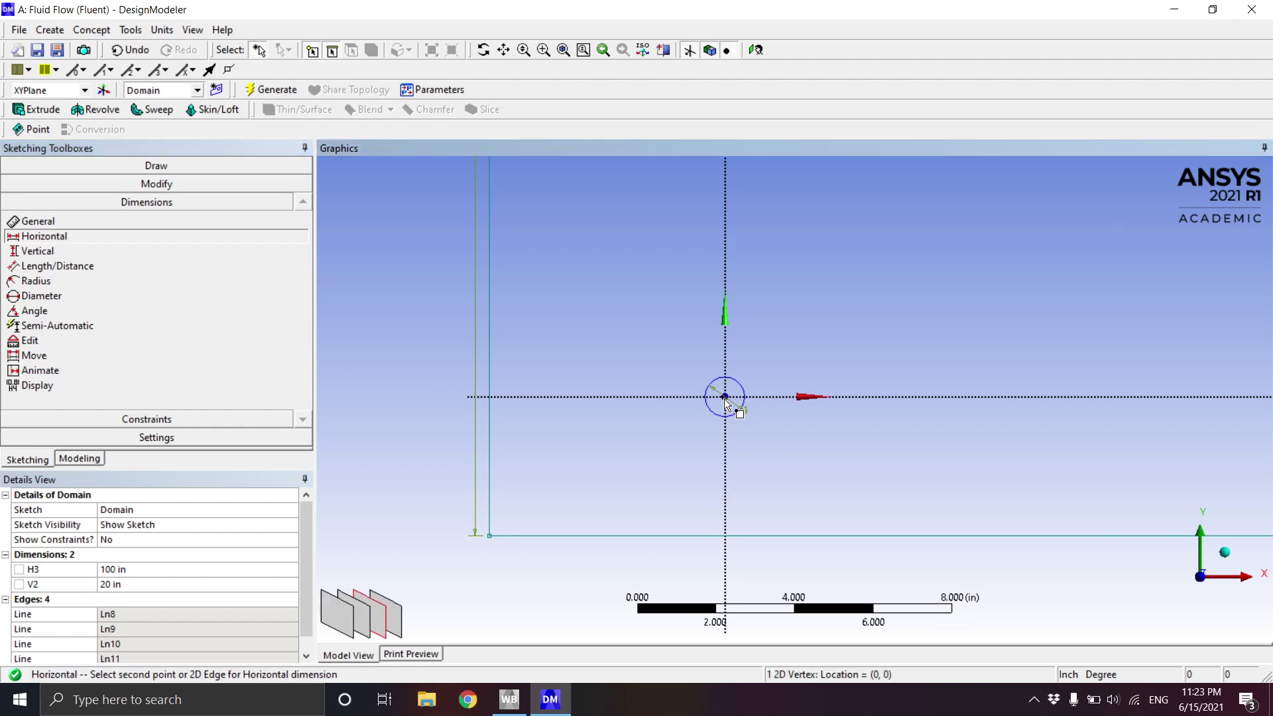
click(491, 412)
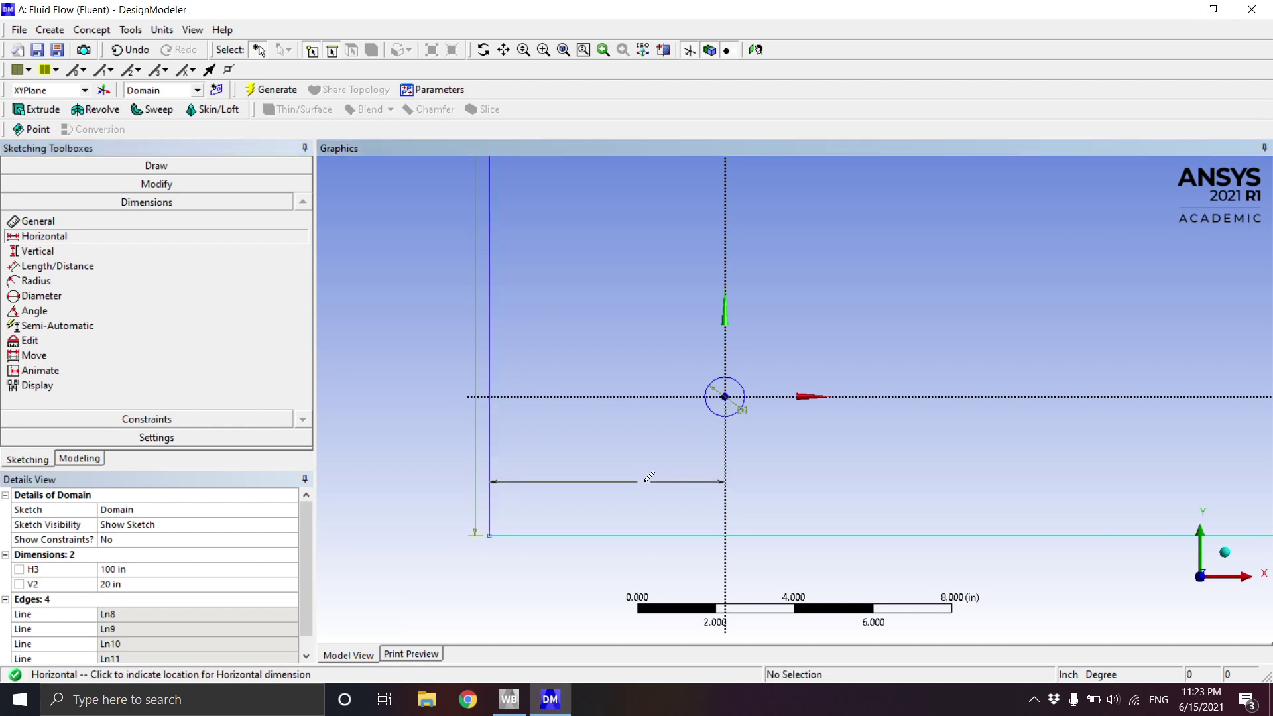
click(603, 467)
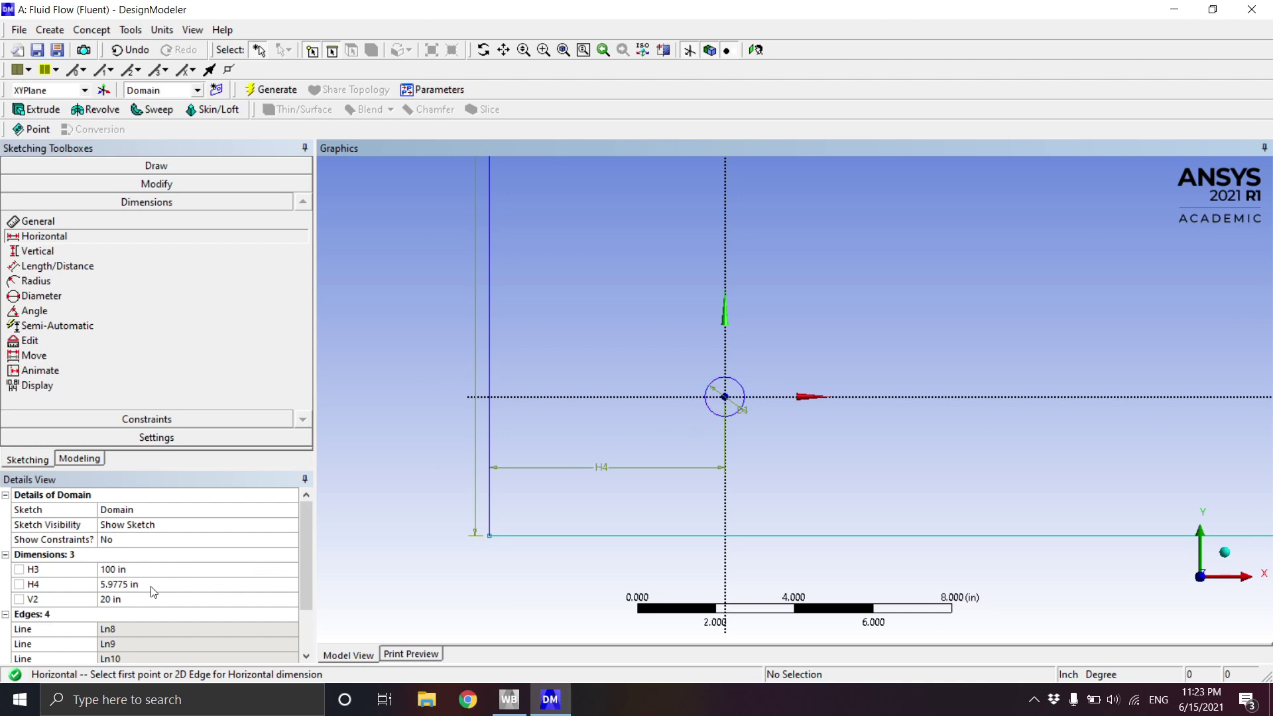
click(192, 583)
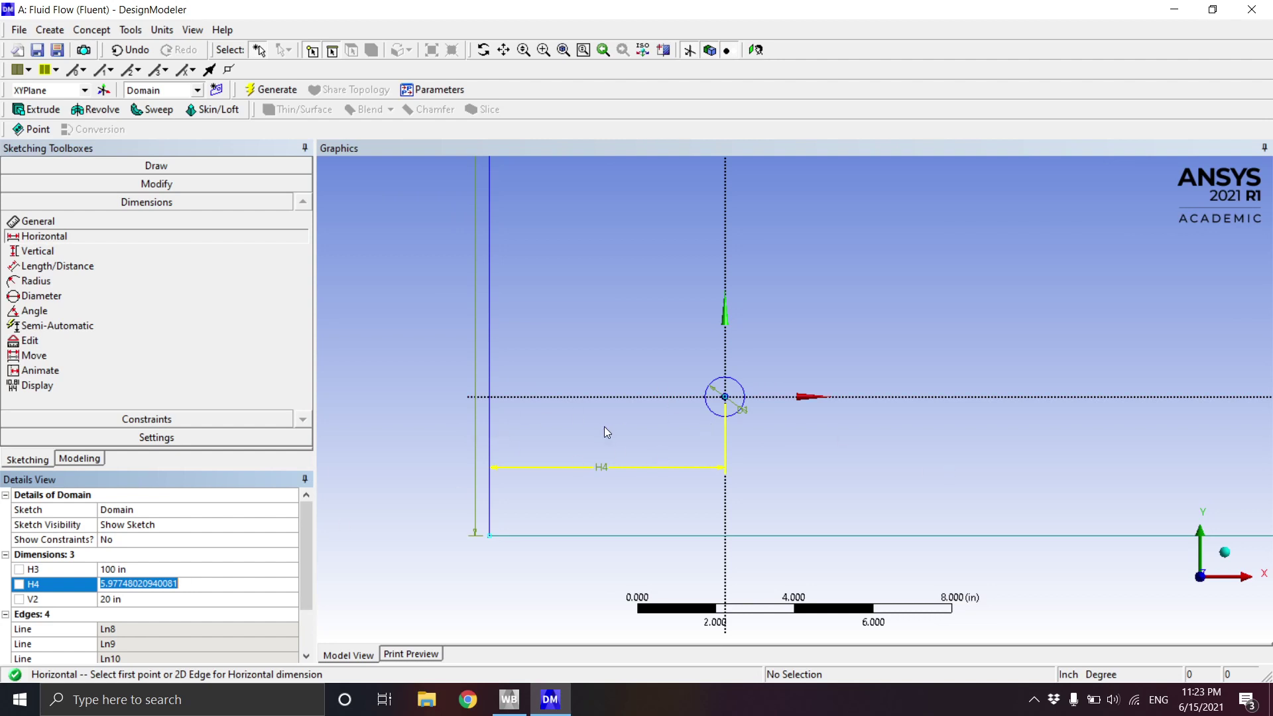
text(50)
key(Return)
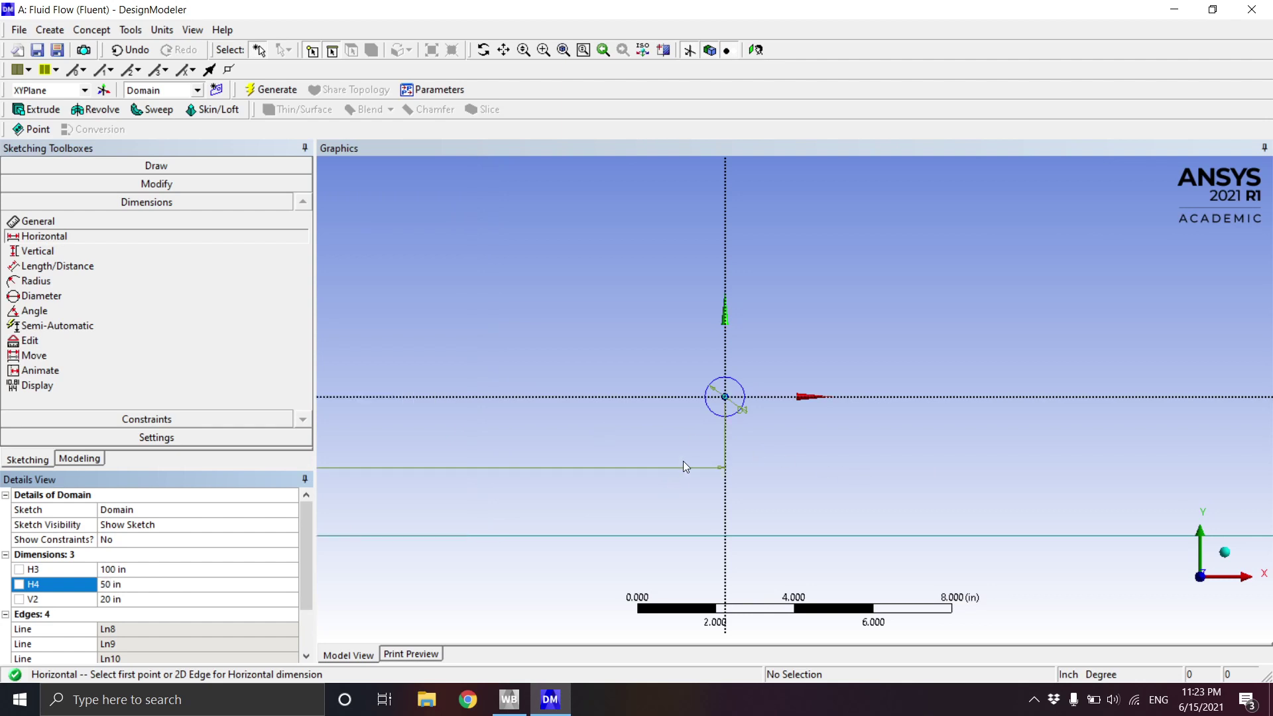
right_click(639, 312)
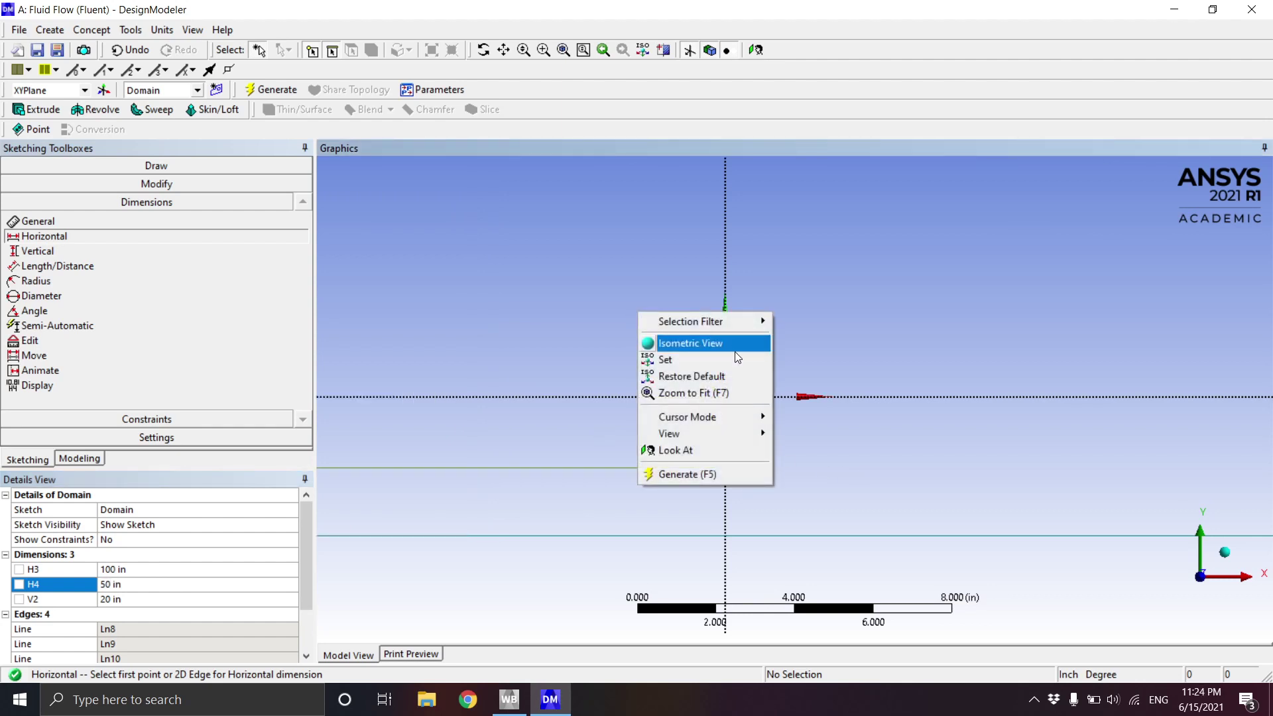
Zoom to Fit so the whole Domain rectangle and its dimensions show
click(730, 392)
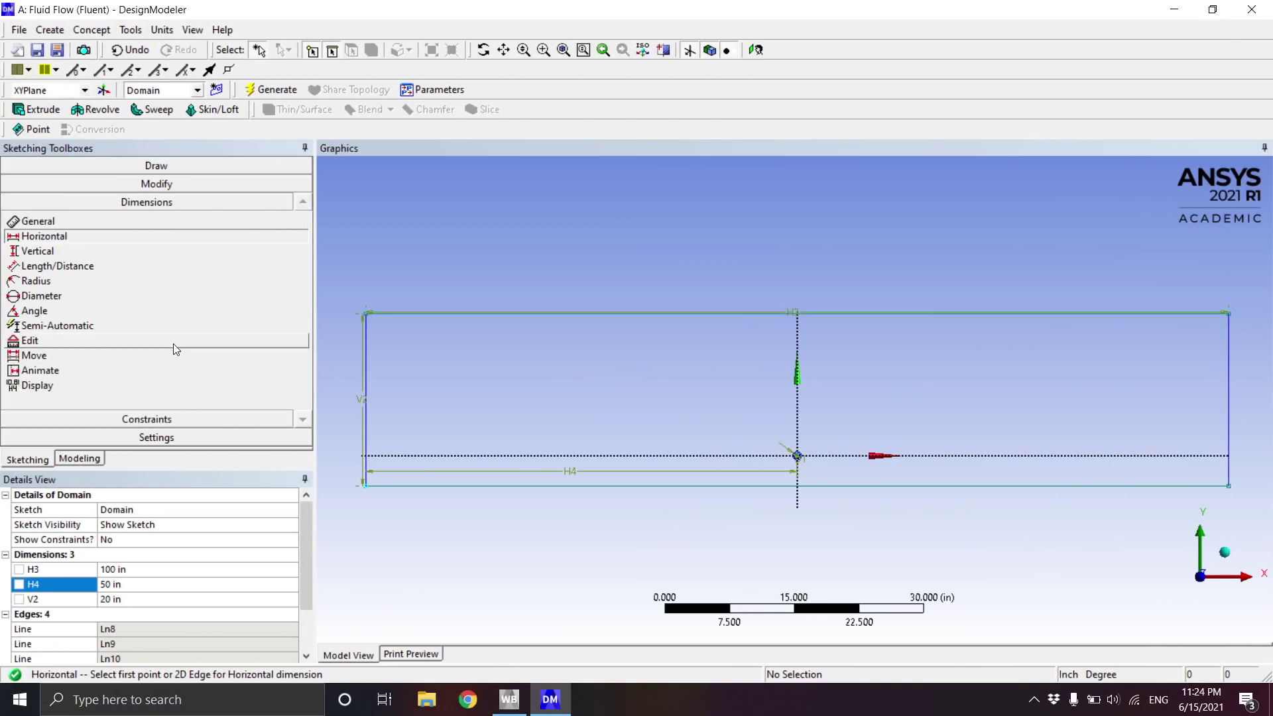
Add vertical dimension V5 from the sketch origin to the rectangle's top edge, set to 10 in
click(56, 253)
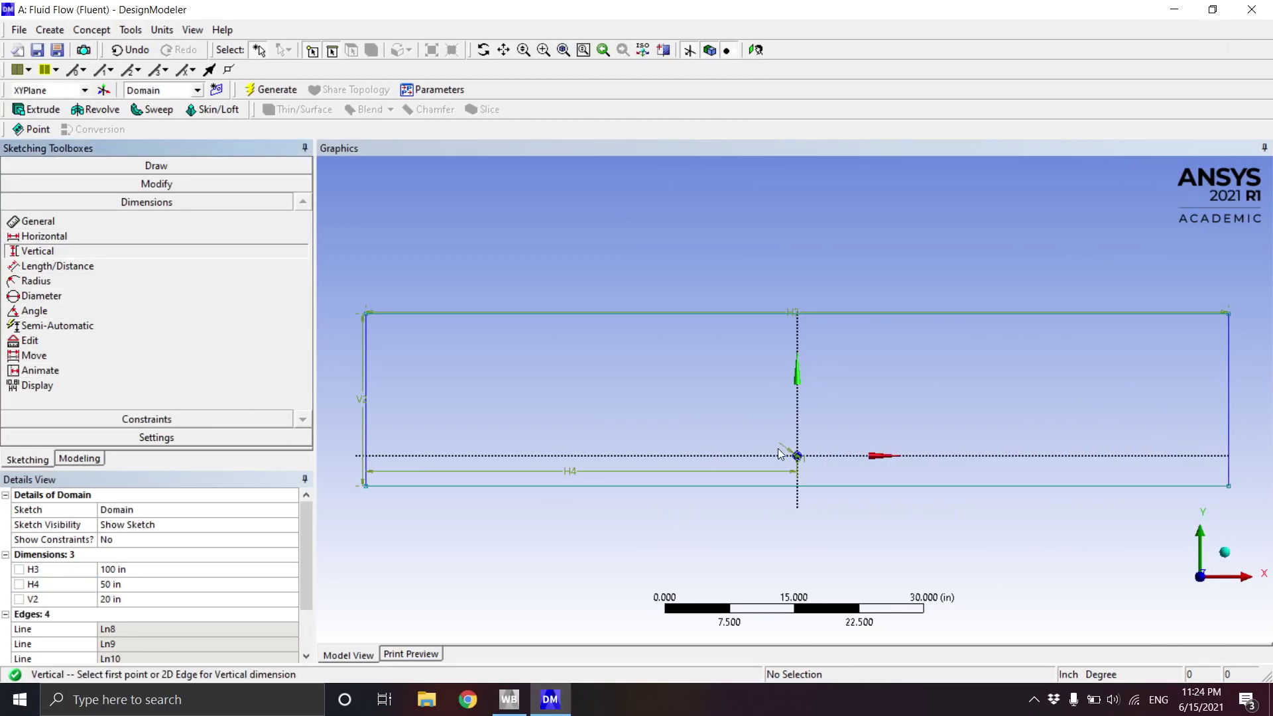
click(797, 456)
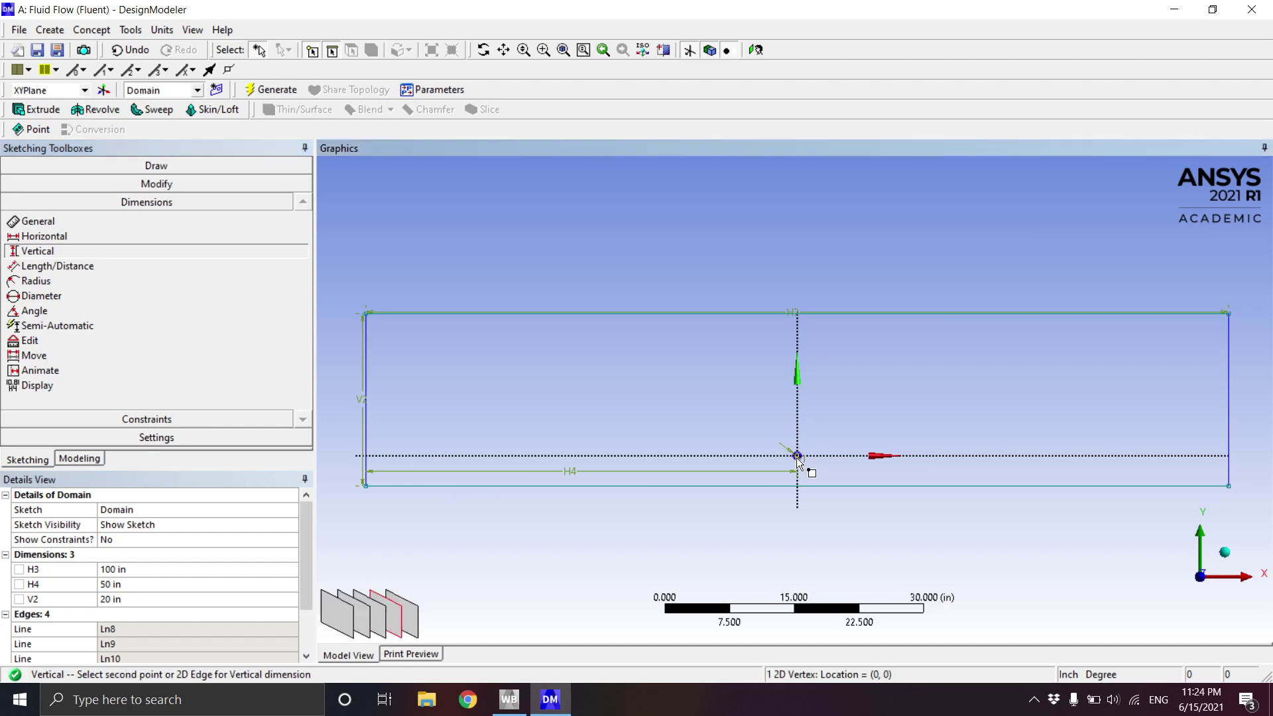
click(754, 313)
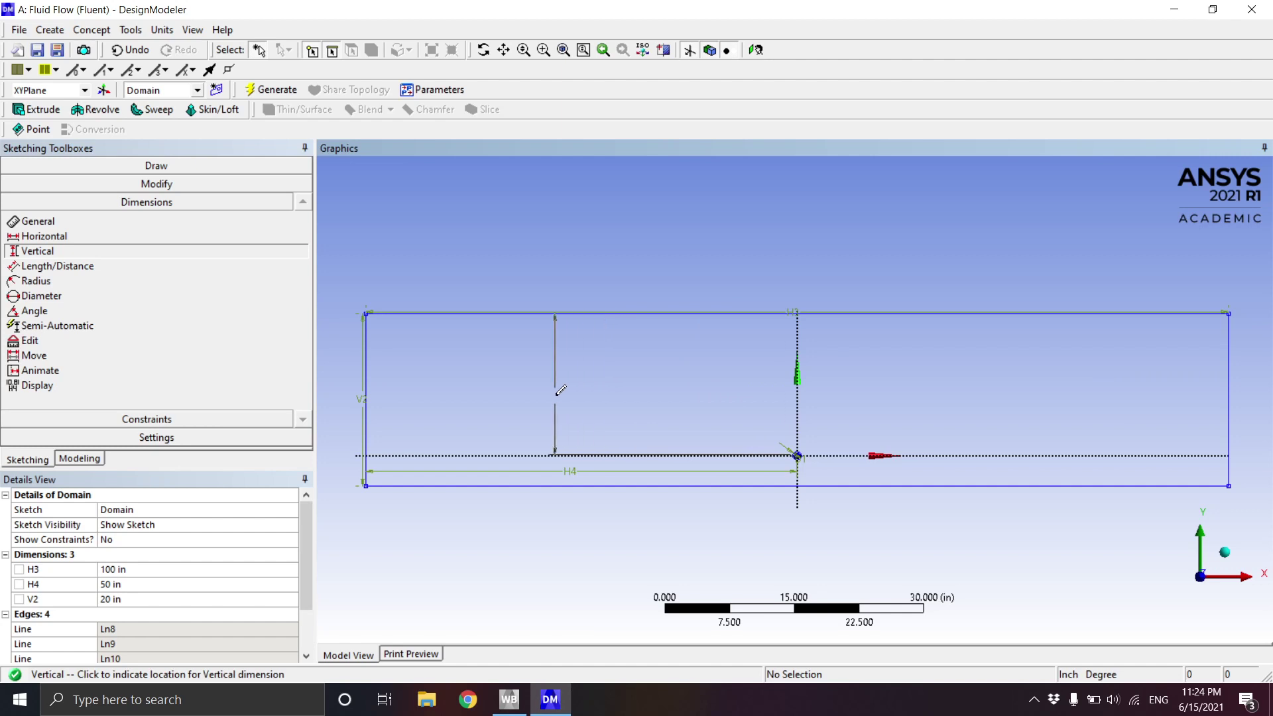
click(573, 393)
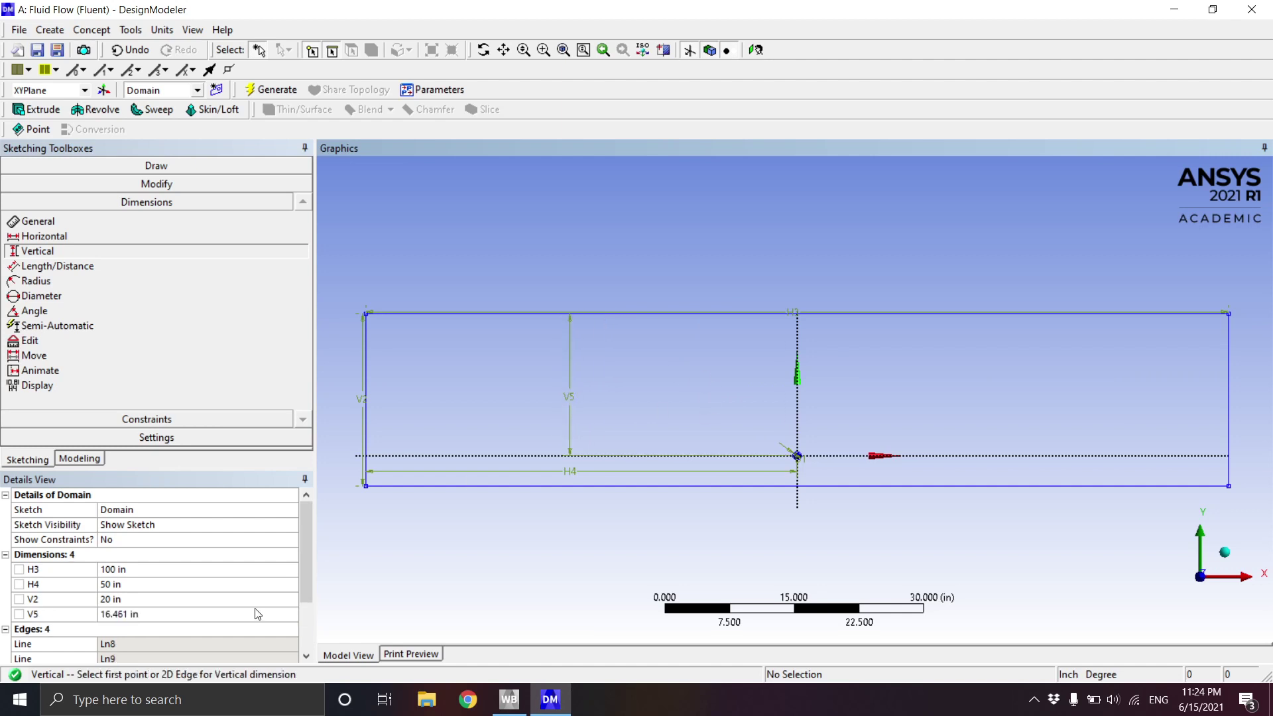
click(122, 616)
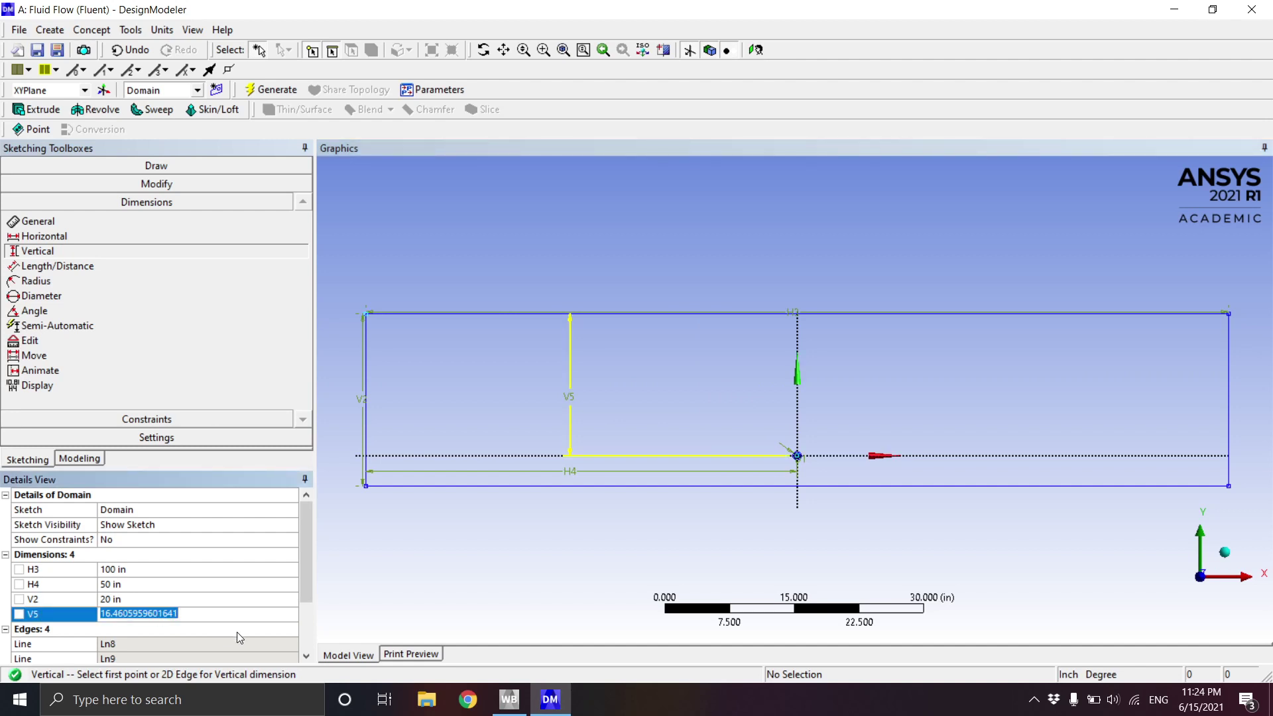
text(10)
key(Return)
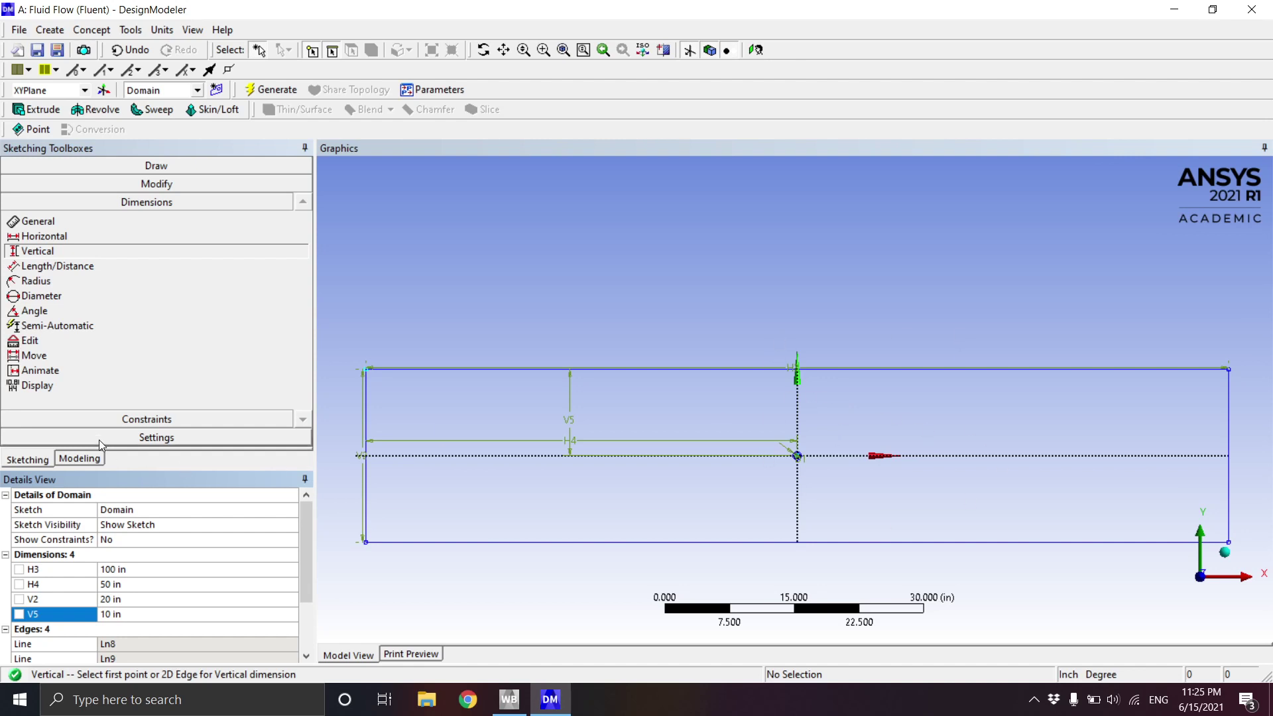
Return to the model tree and bring up the Domain sketch's context actions
click(84, 459)
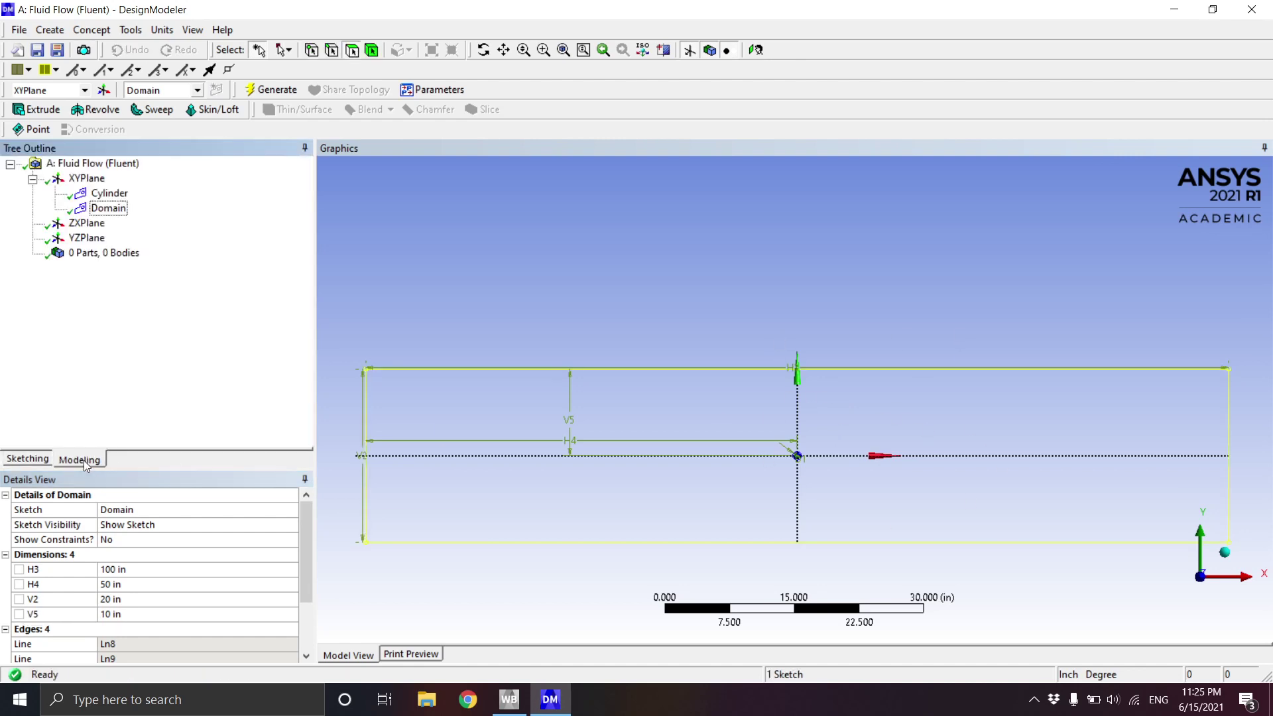
click(101, 208)
right_click(106, 208)
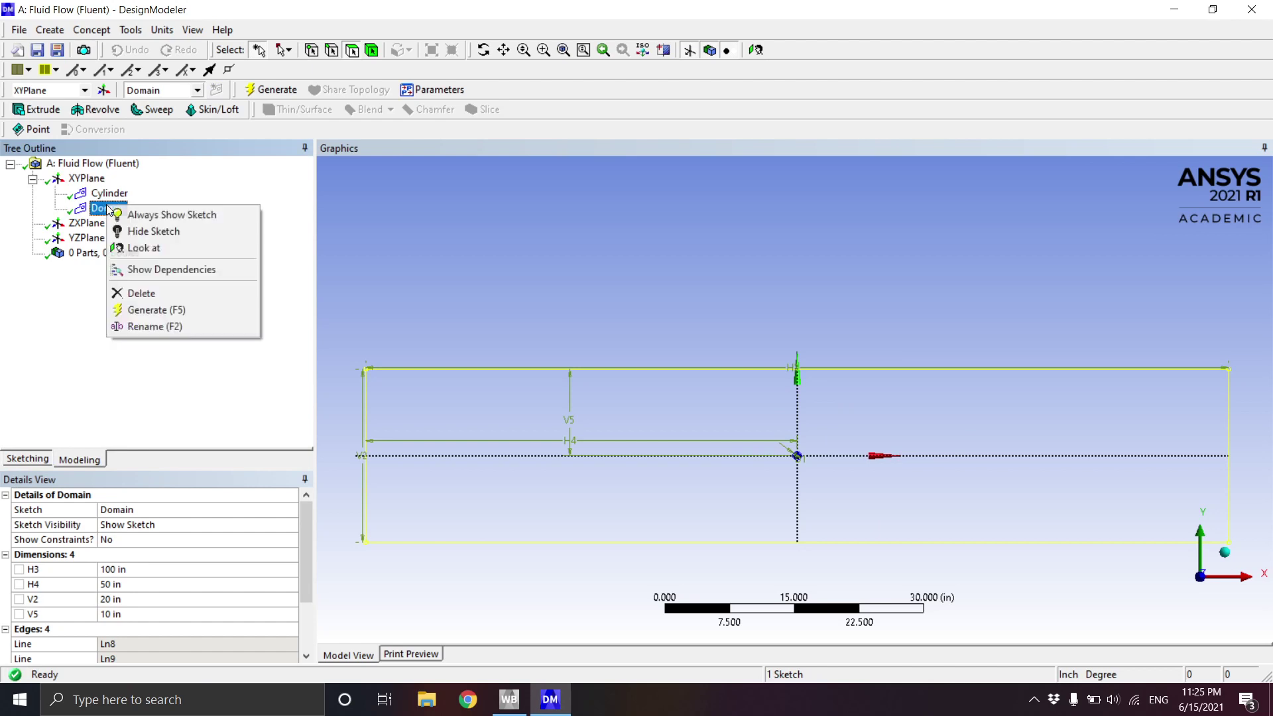
Generate the model and review the Cylinder and Domain sketches in the tree
click(154, 310)
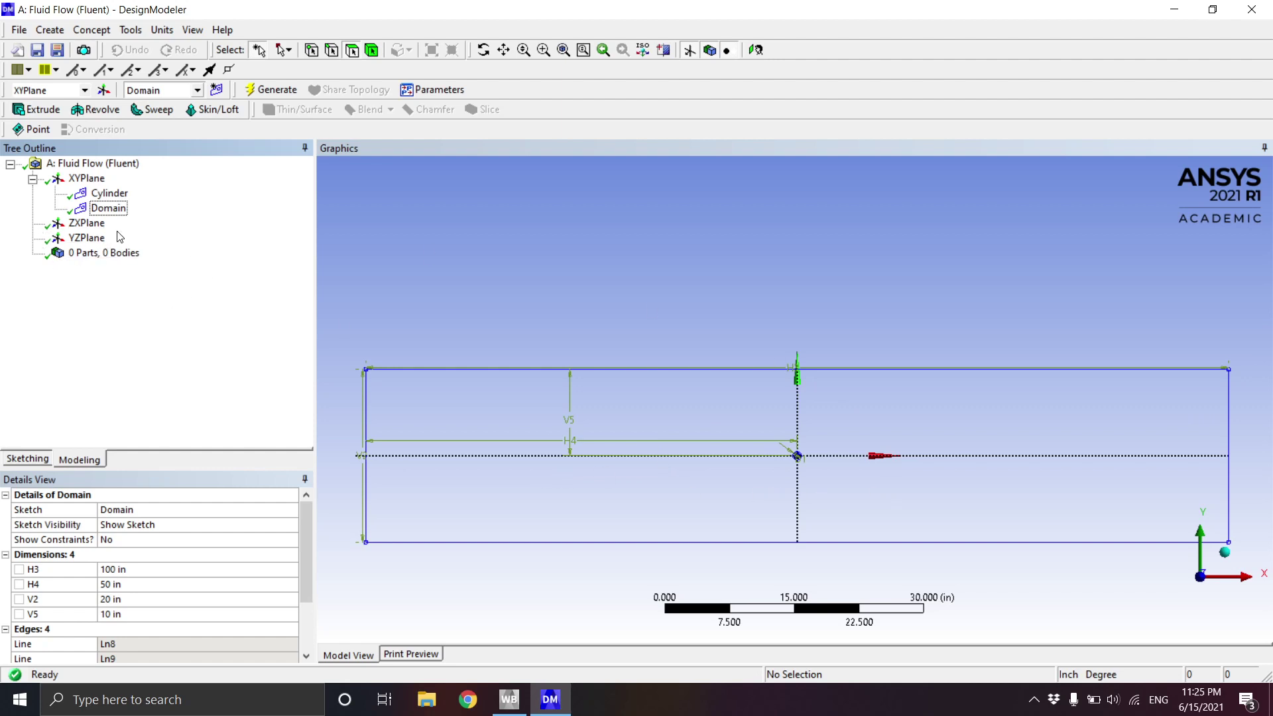
click(121, 256)
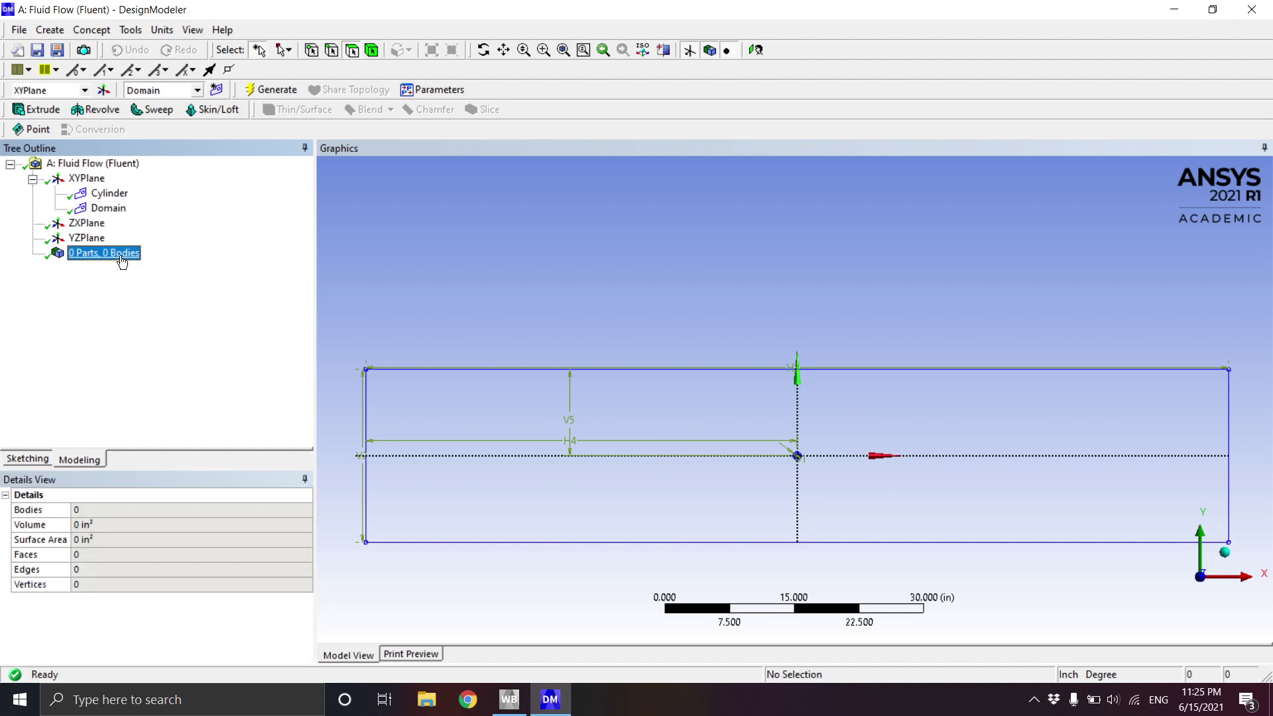
click(114, 193)
click(118, 208)
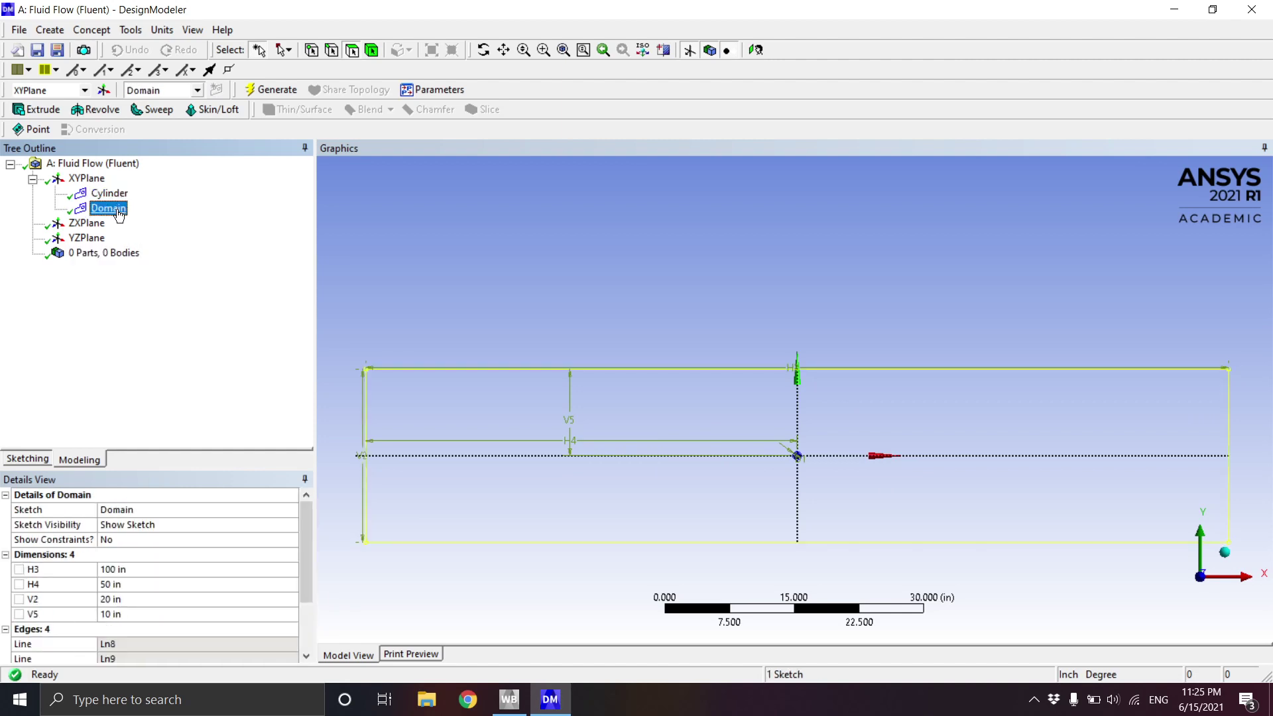
click(116, 194)
click(118, 209)
click(87, 32)
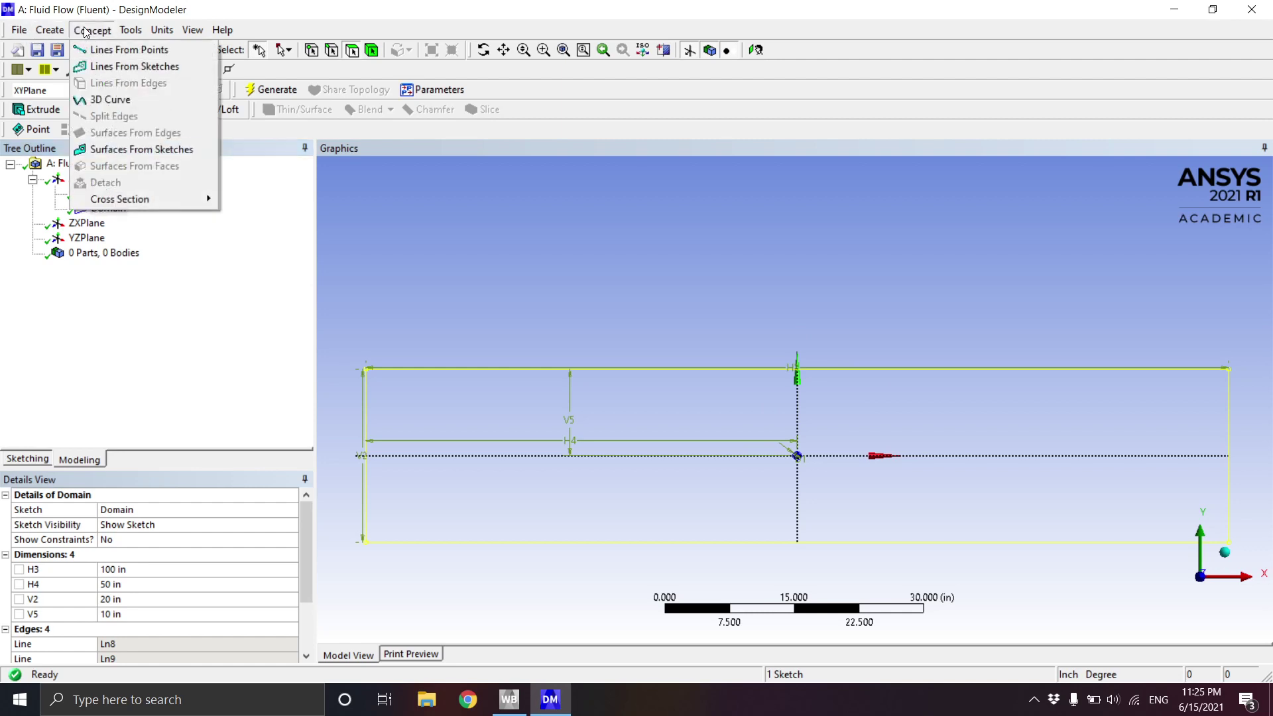
Create SurfaceSk1 from the Cylinder sketch with operation Add Frozen and generate it
click(179, 154)
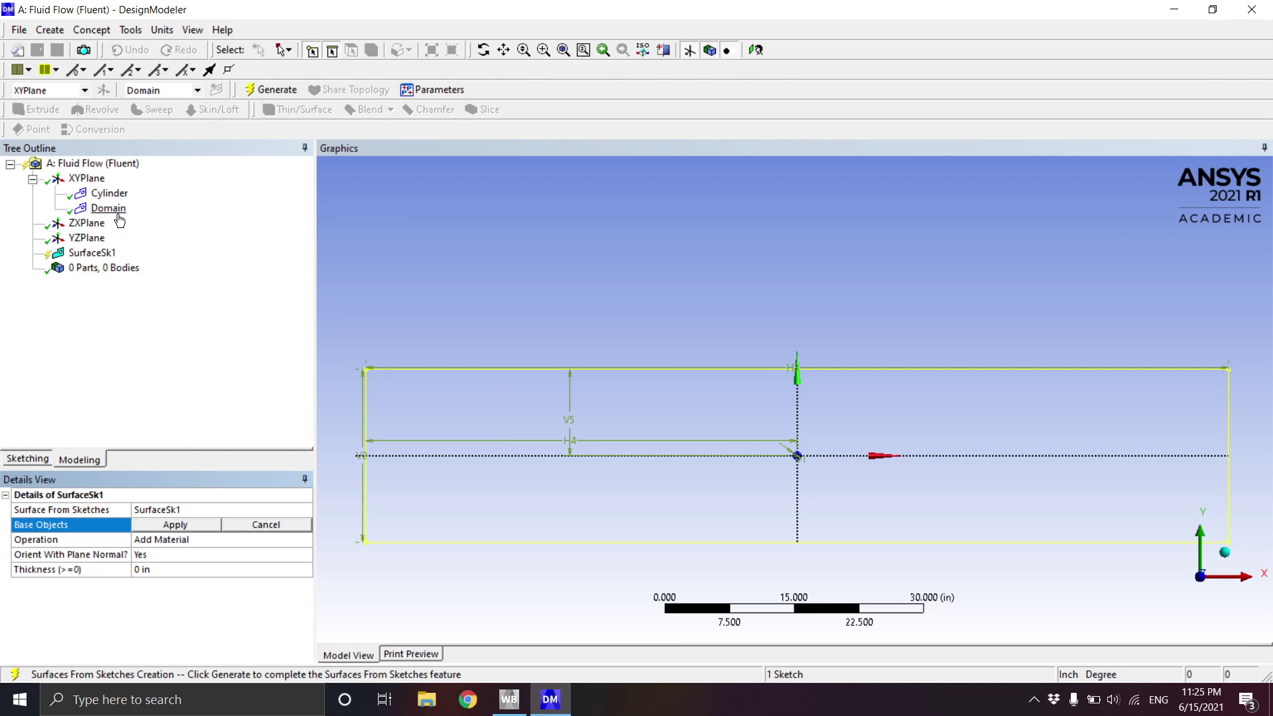
click(109, 193)
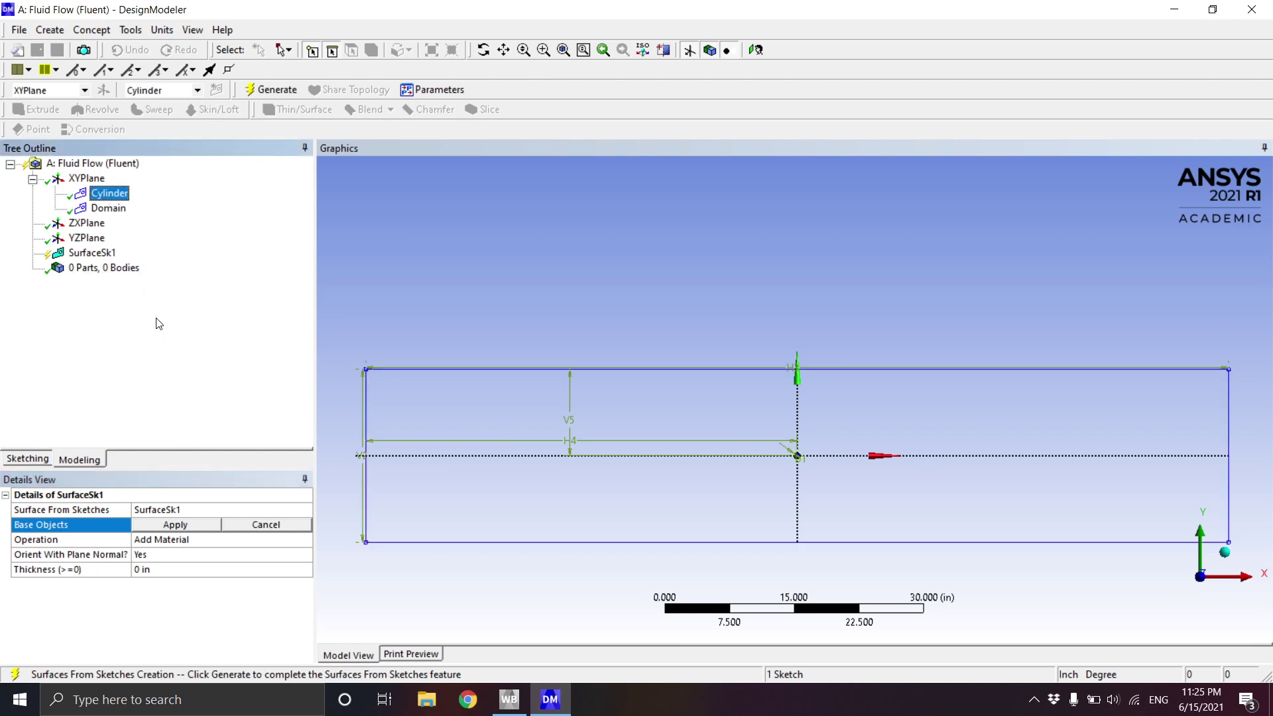
click(192, 525)
click(209, 540)
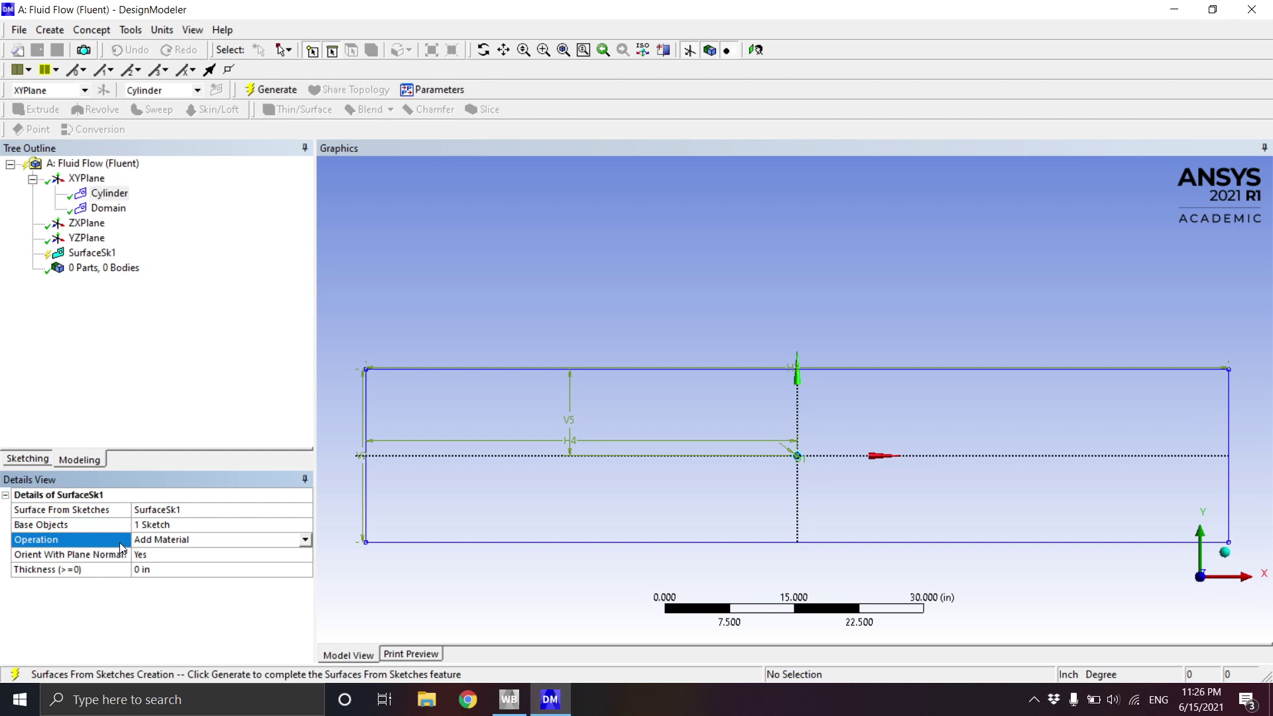
click(305, 540)
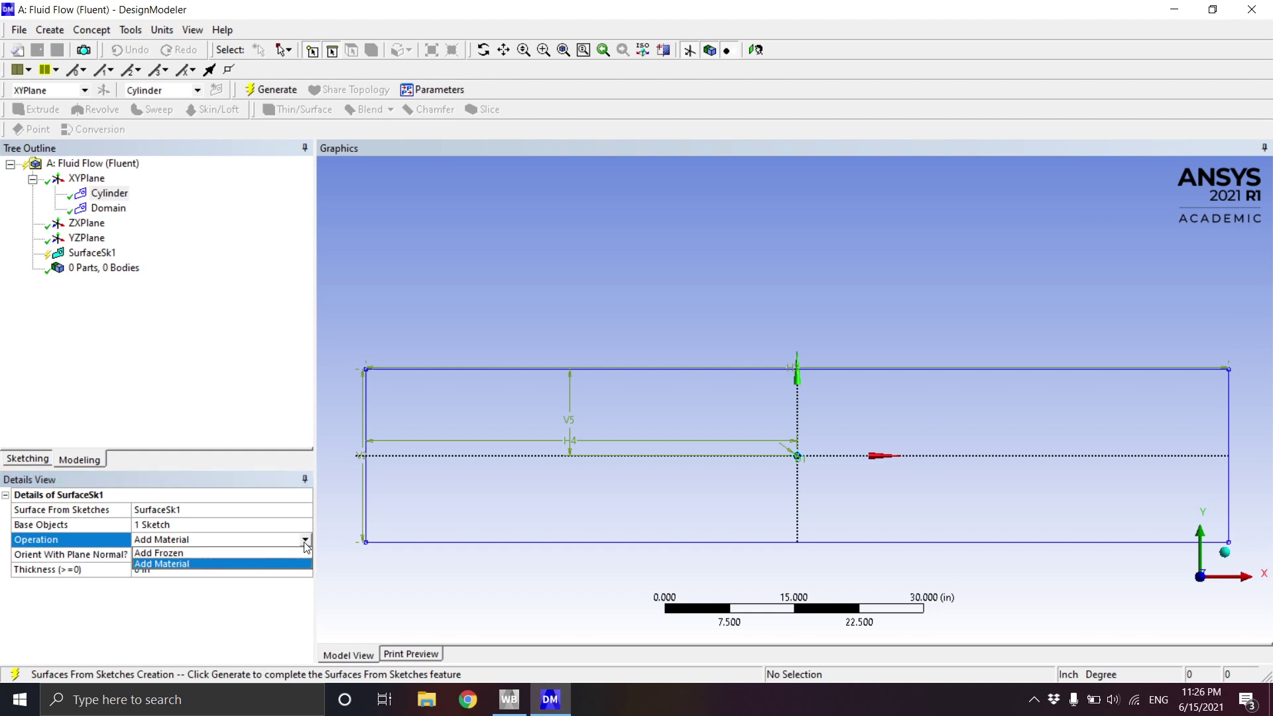
click(224, 564)
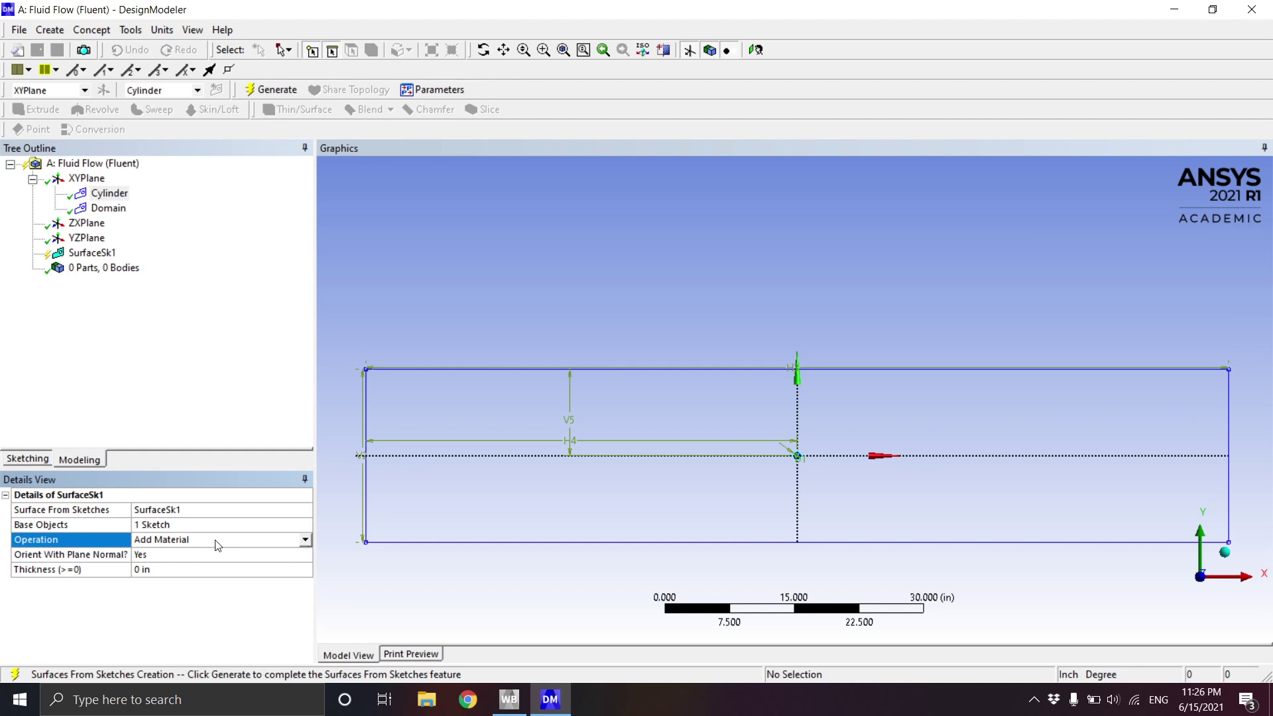
click(306, 538)
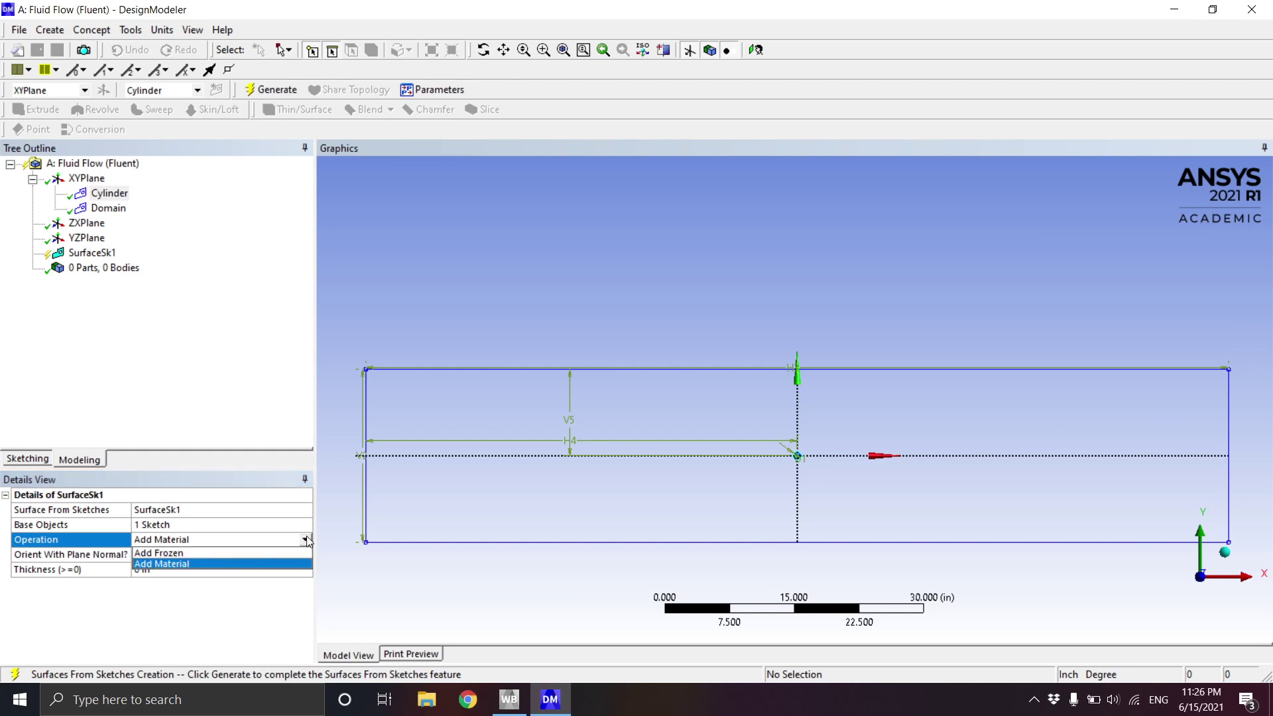
click(209, 560)
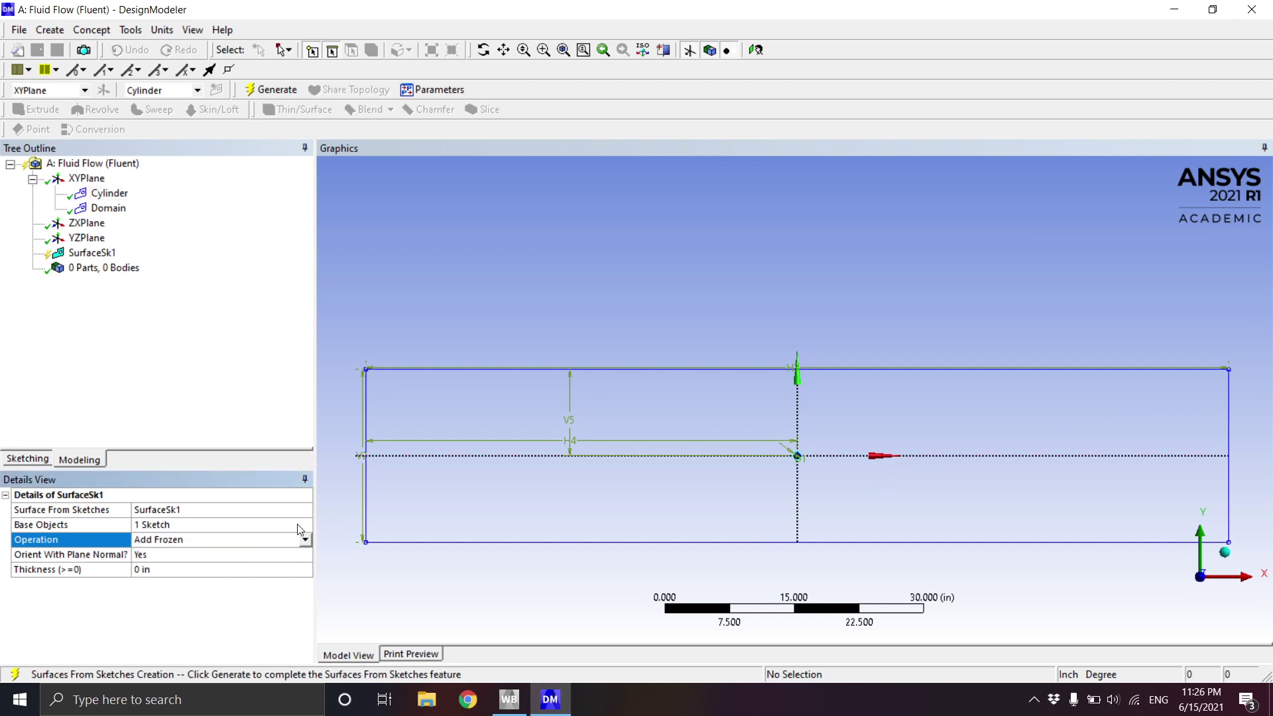
click(87, 256)
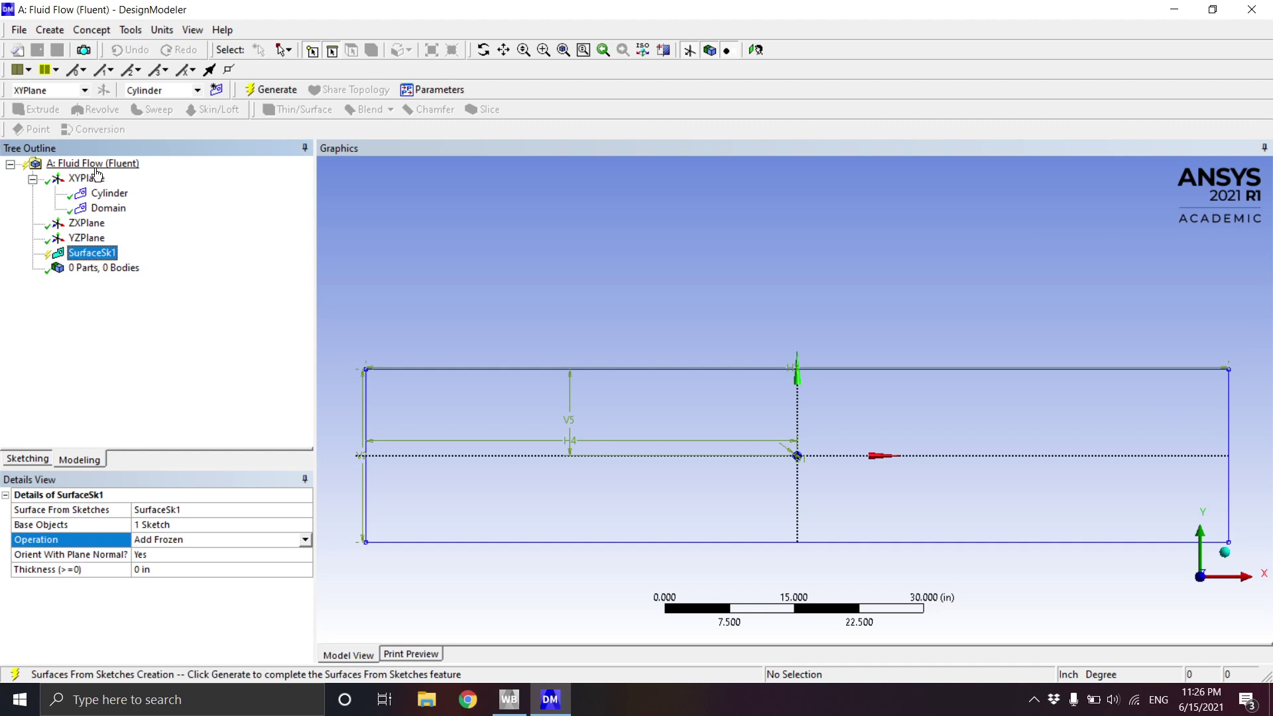
click(273, 89)
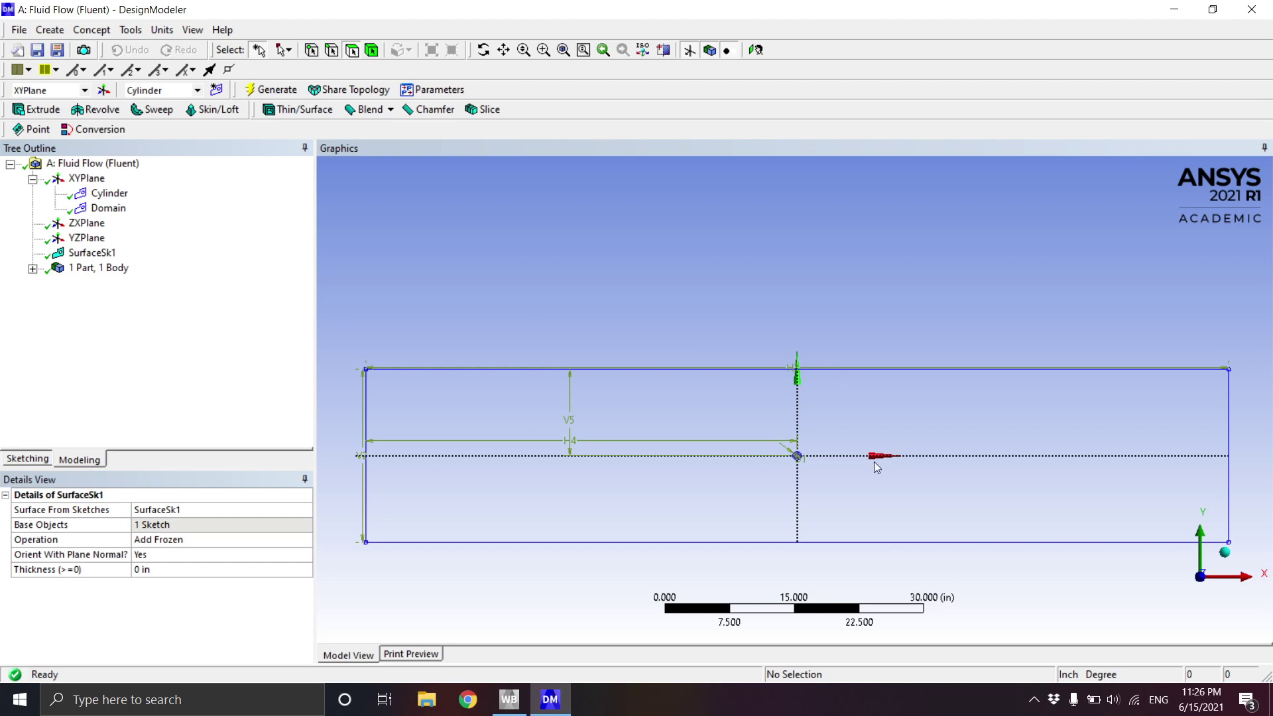
Pan and zoom around the circle, then Zoom to Fit to show the whole domain sketch
scroll(801, 455, up, 5)
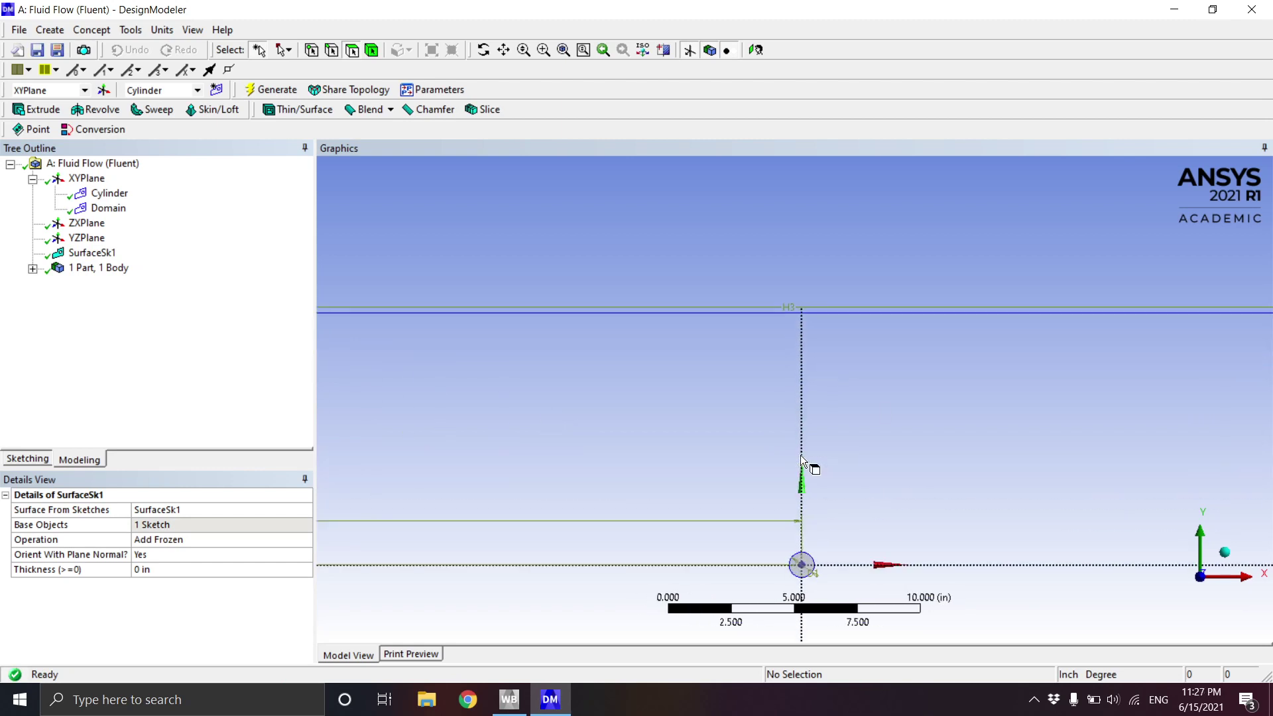
scroll(805, 576, up, 1)
right_click(904, 503)
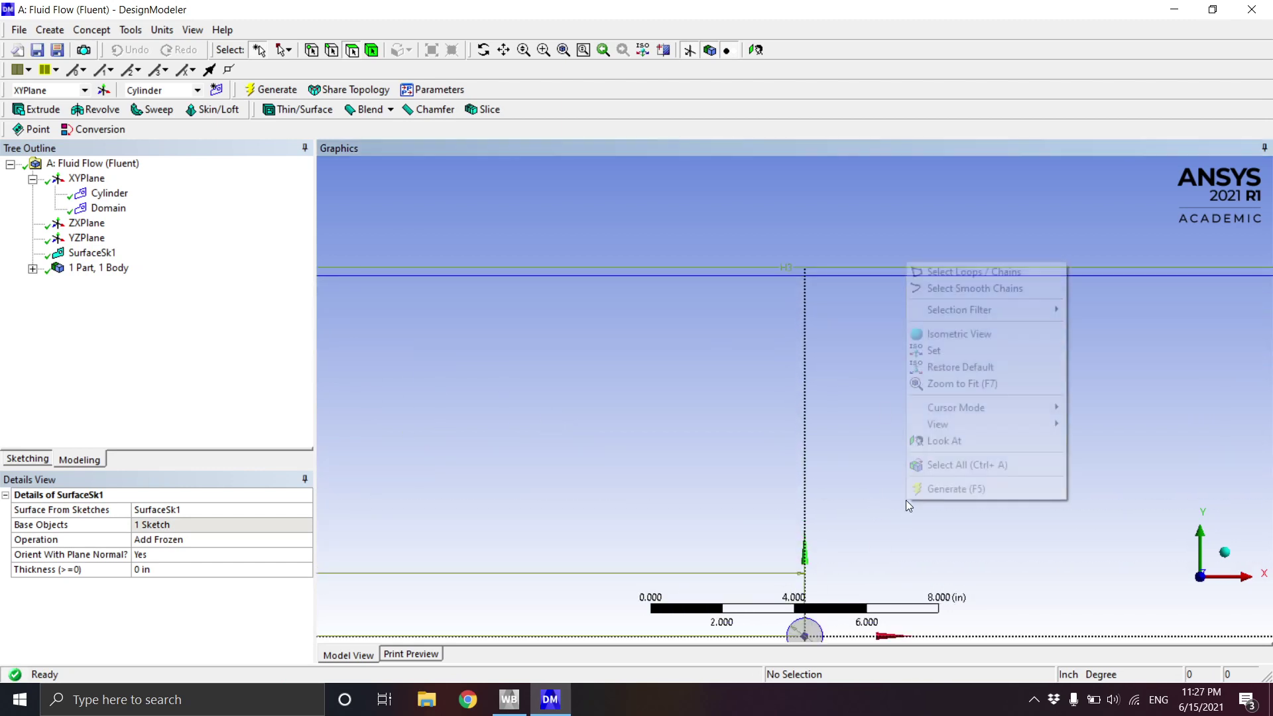
mouse_move(982, 425)
mouse_move(1034, 410)
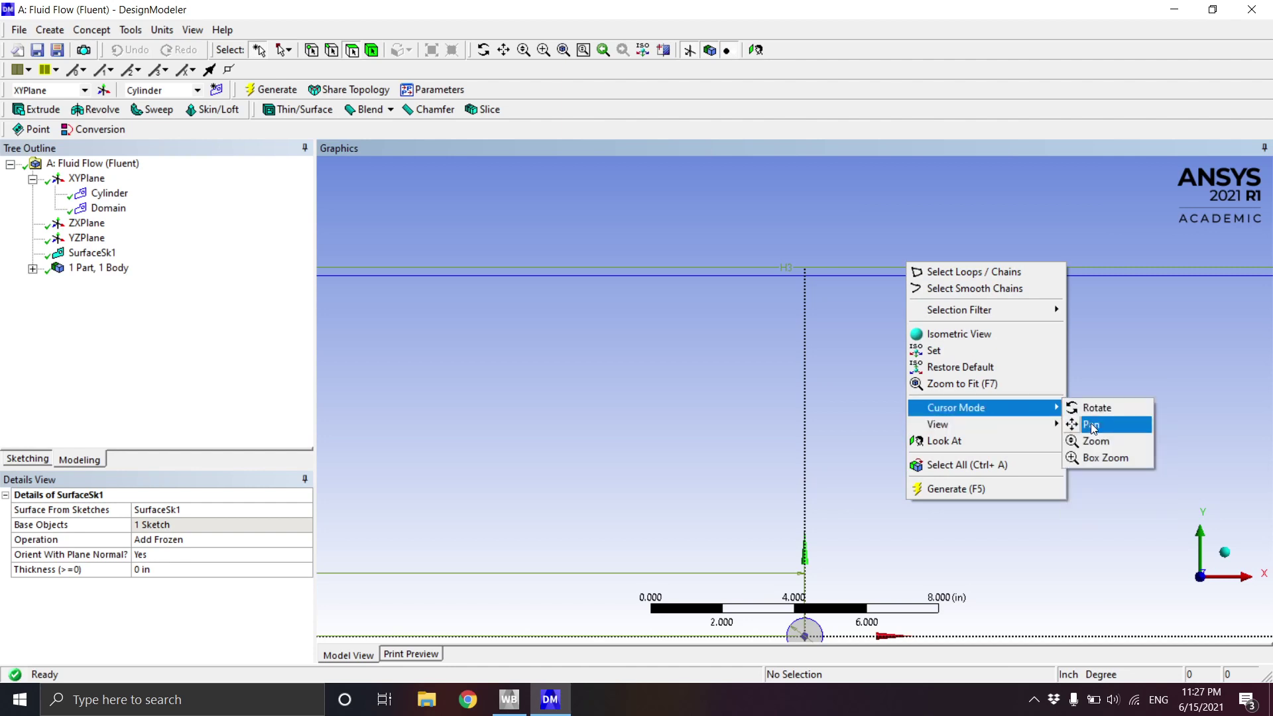
click(1098, 426)
drag(1024, 476, 1012, 269)
drag(921, 497, 921, 475)
scroll(840, 432, up, 1)
scroll(840, 432, up, 1)
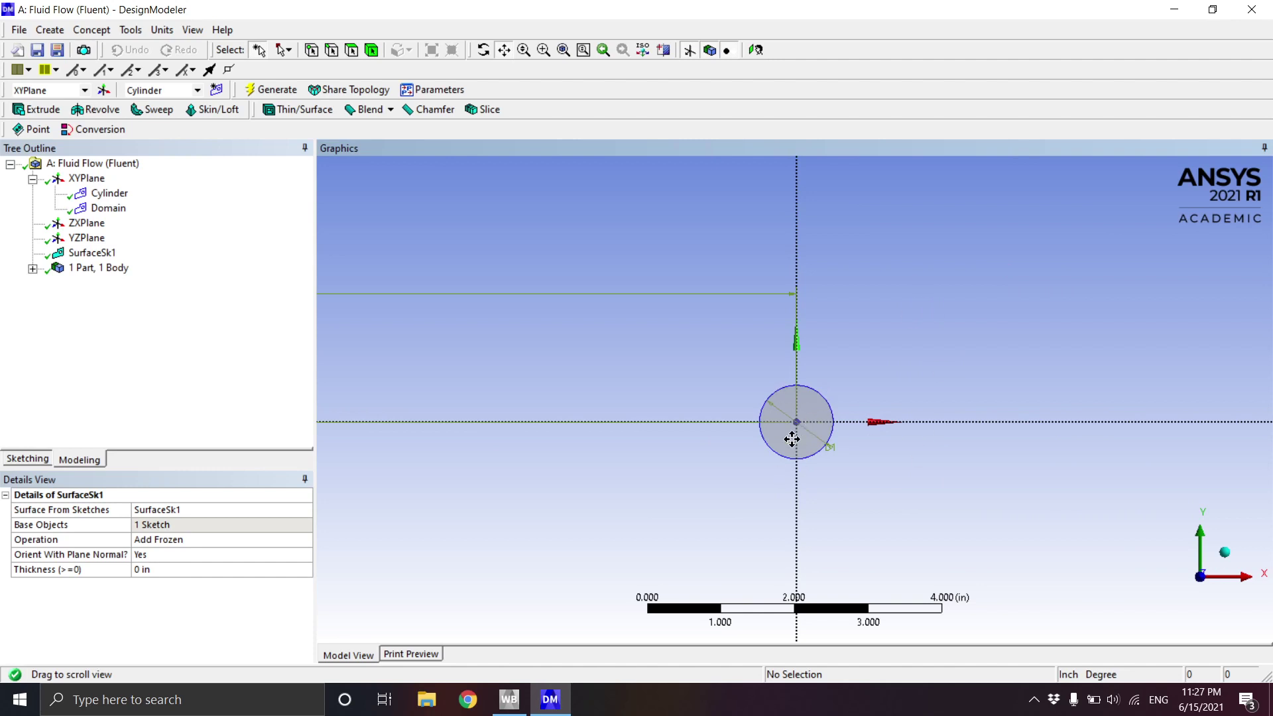
right_click(914, 295)
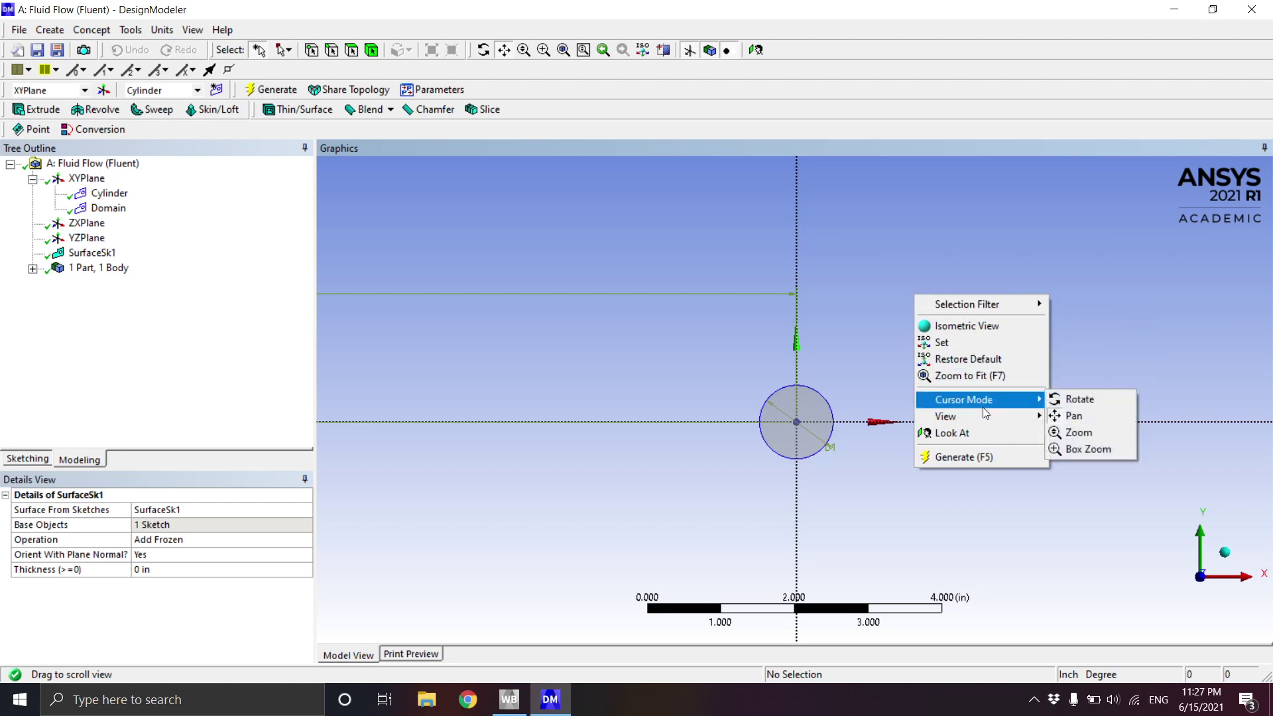
mouse_move(994, 418)
click(981, 375)
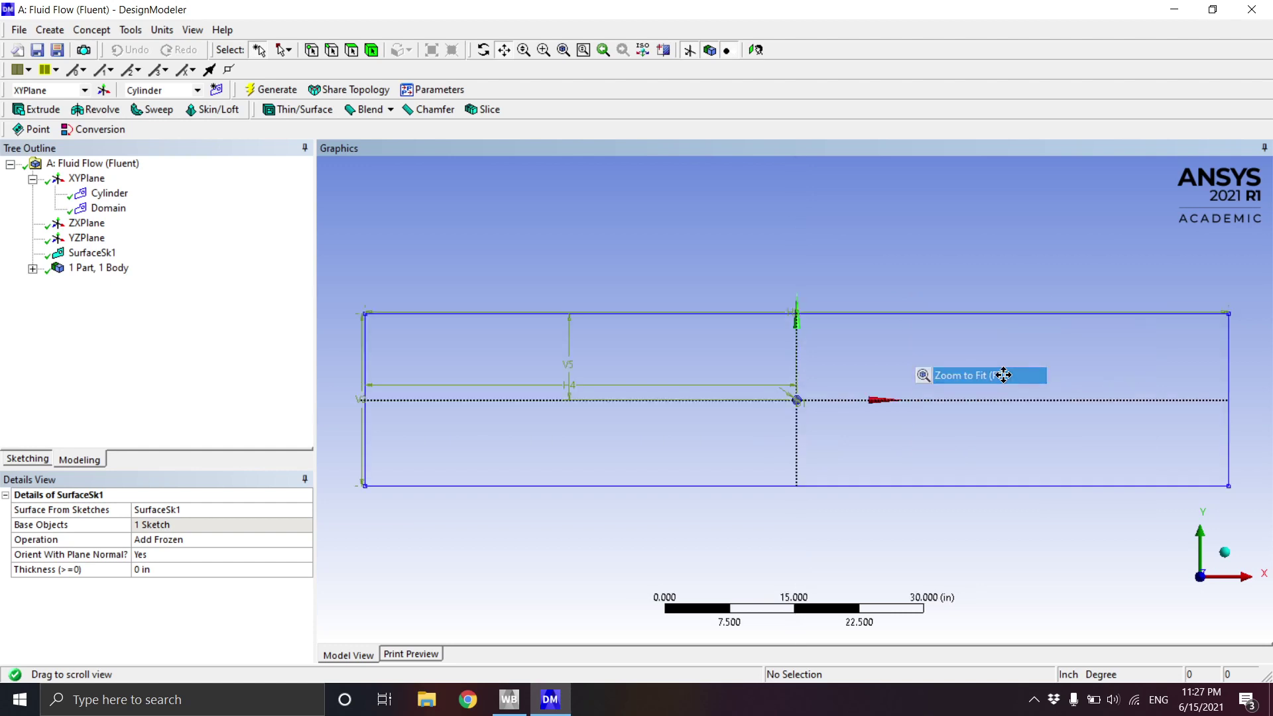
Expand '1 Part, 1 Body' and rename its surface body to 'Cylinder Surface'
click(32, 268)
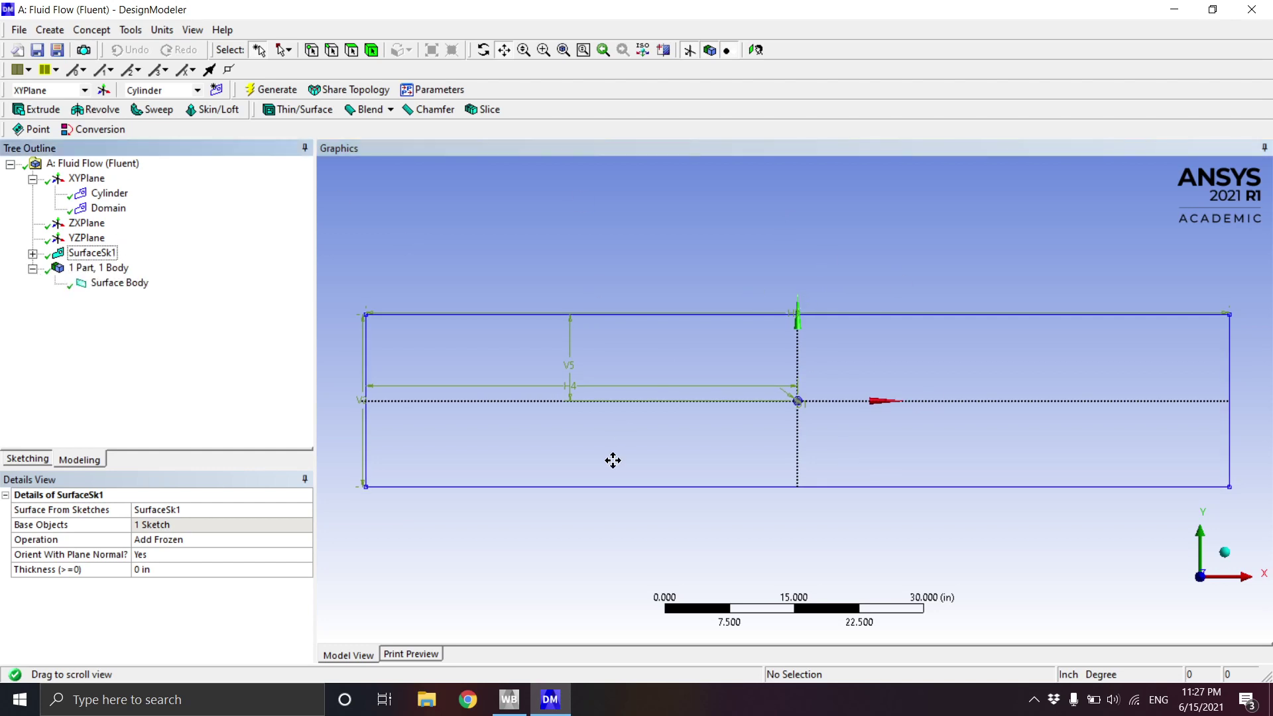
click(121, 283)
right_click(135, 284)
click(199, 345)
text(Cyli)
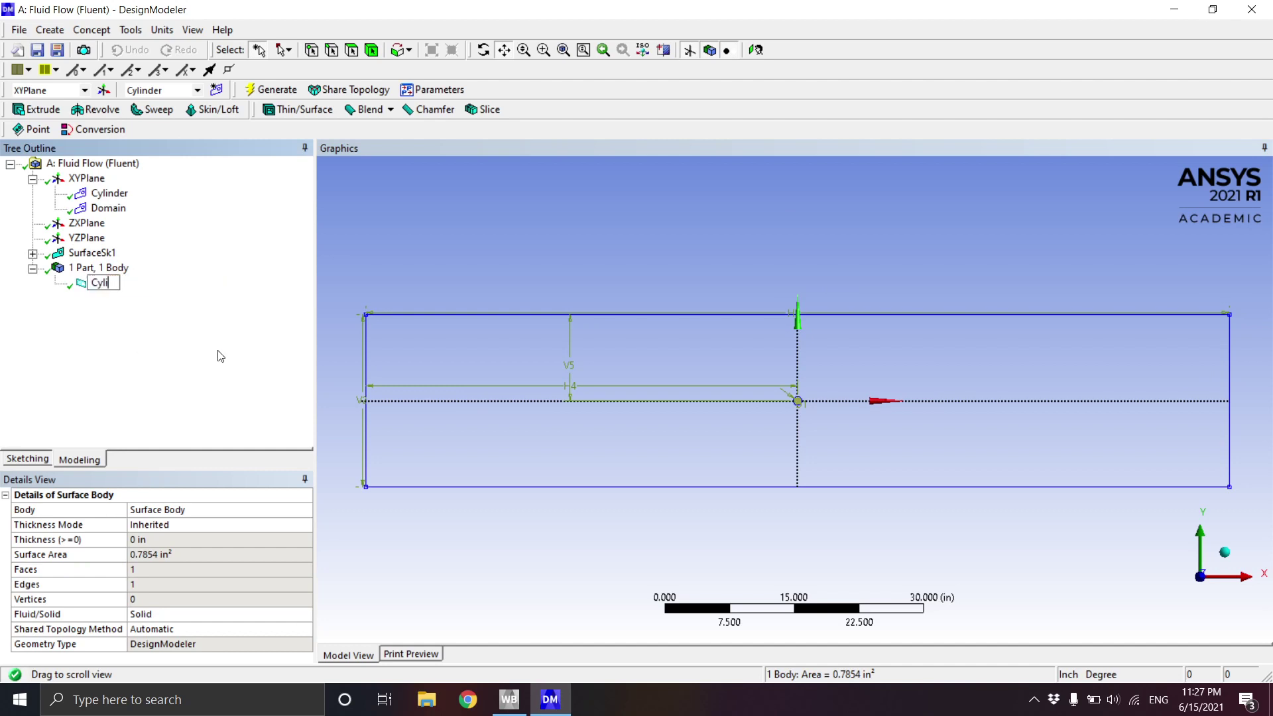
text(nder Surface)
key(Return)
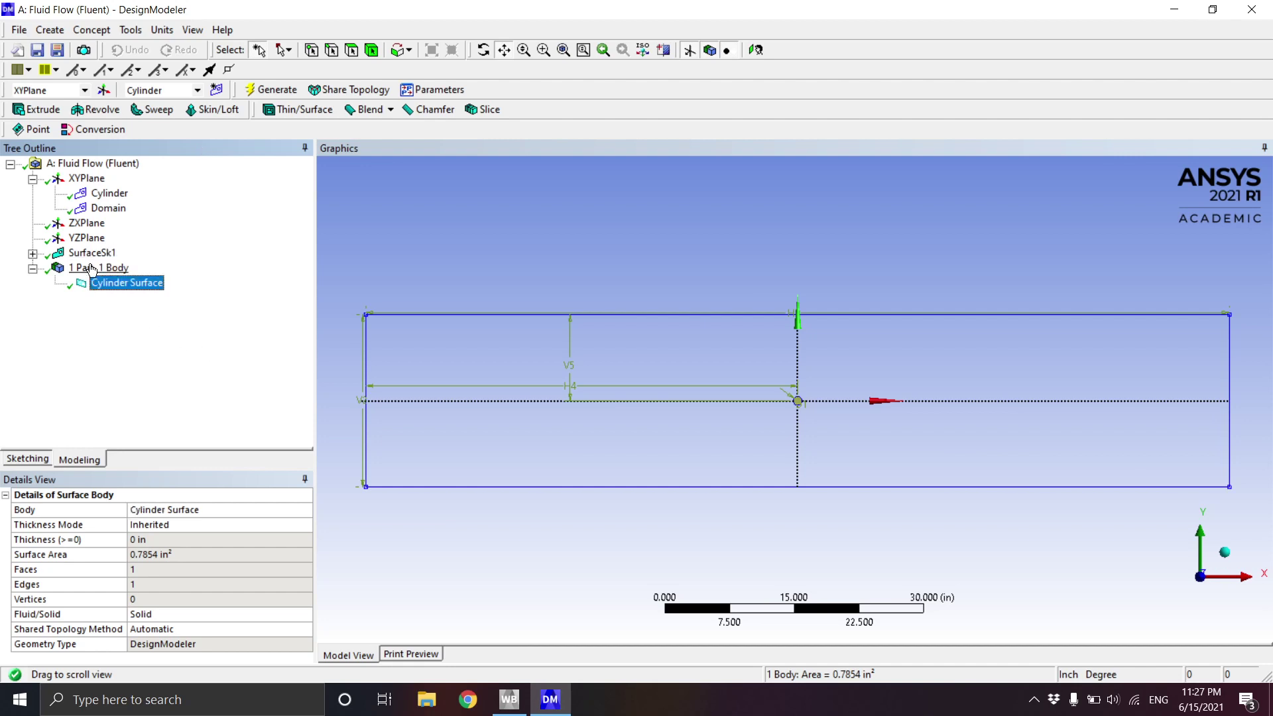
click(89, 33)
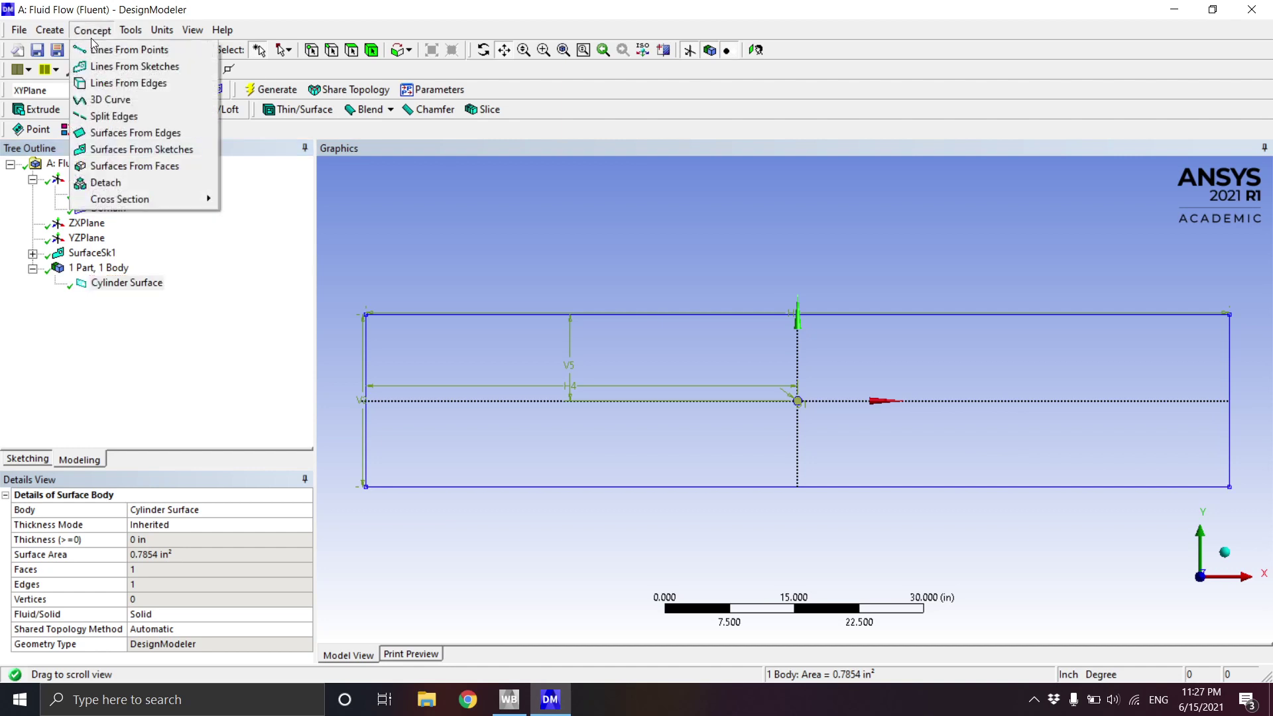
Create SurfaceSk2 from the Domain sketch with operation Add Frozen and generate it
click(166, 150)
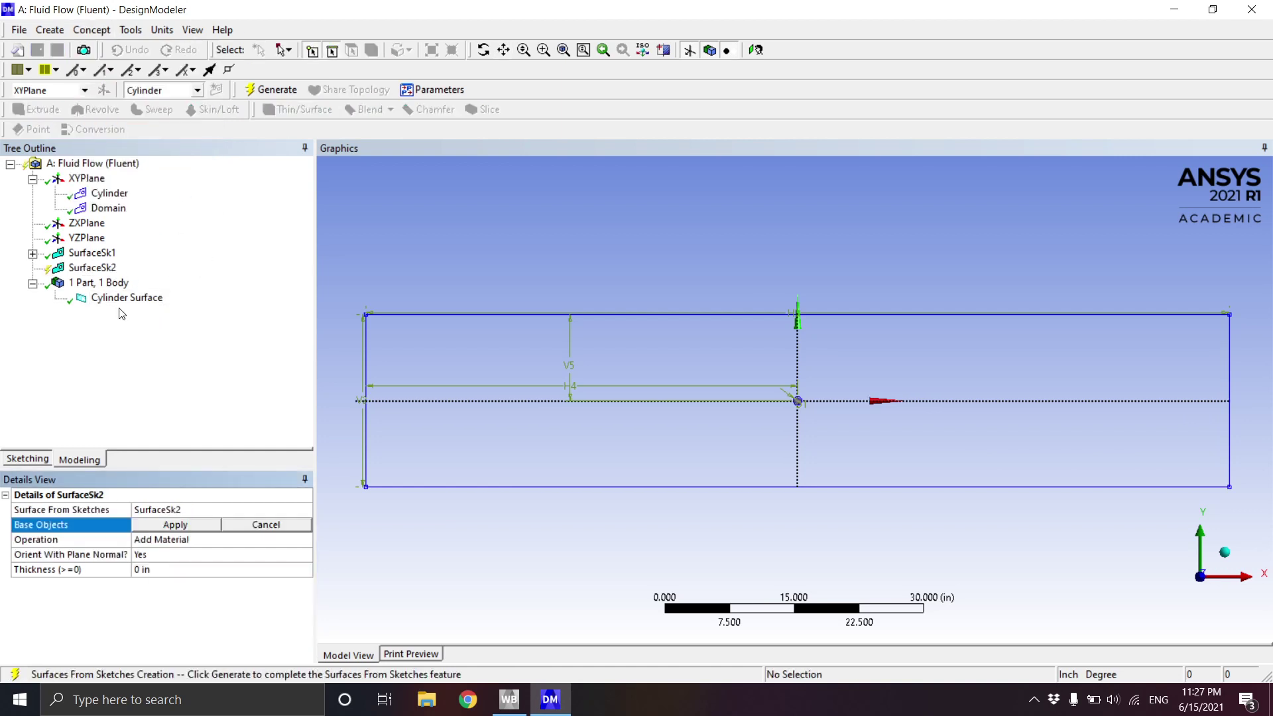
click(108, 208)
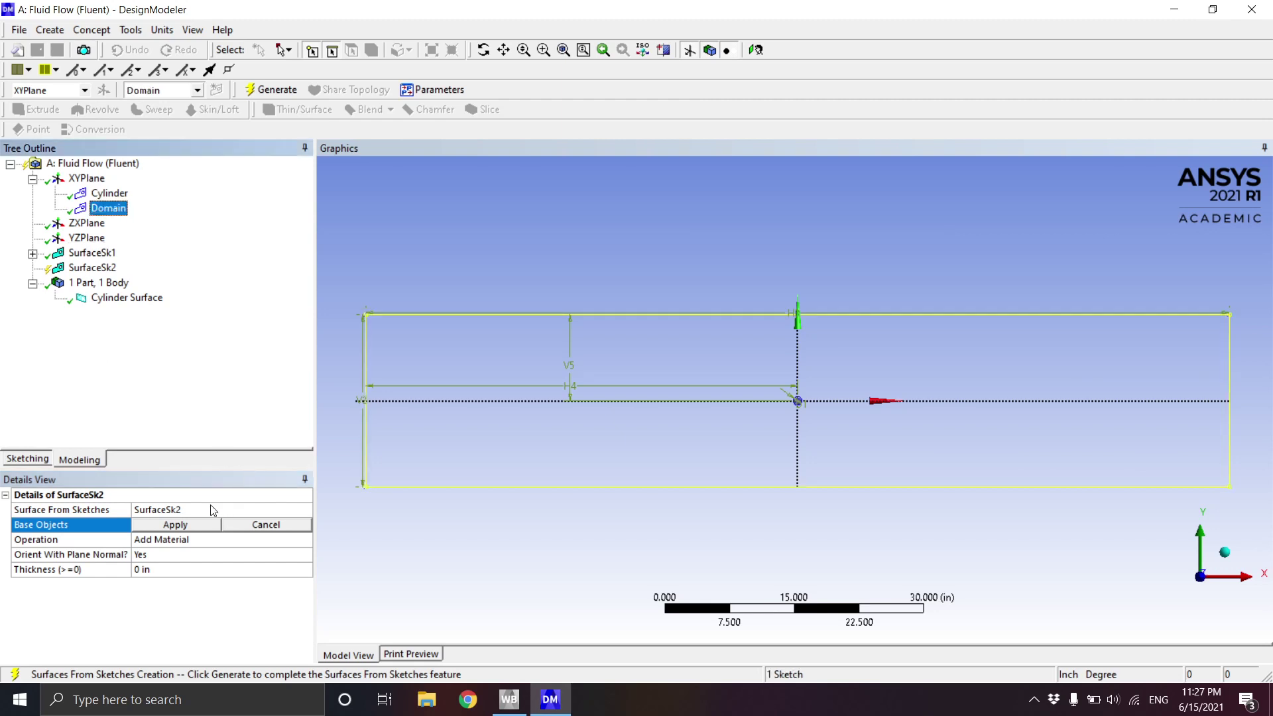
click(181, 527)
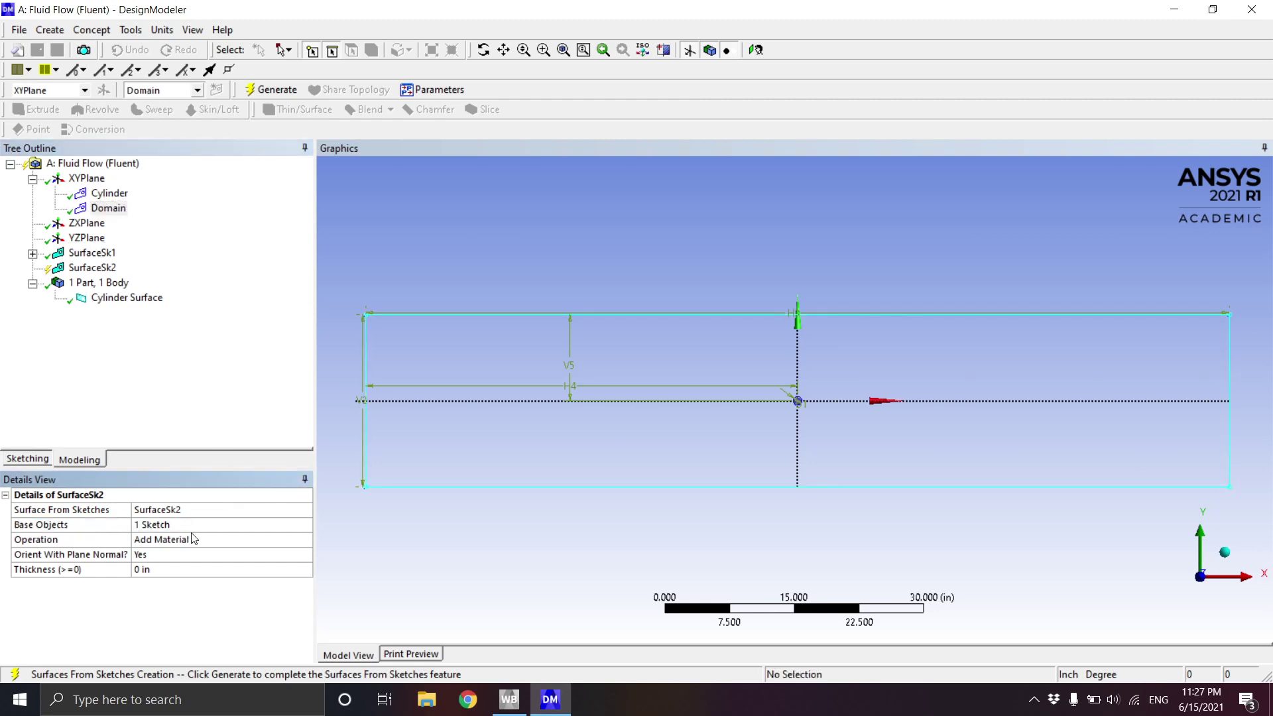
click(186, 540)
click(303, 540)
click(199, 565)
right_click(100, 268)
click(134, 296)
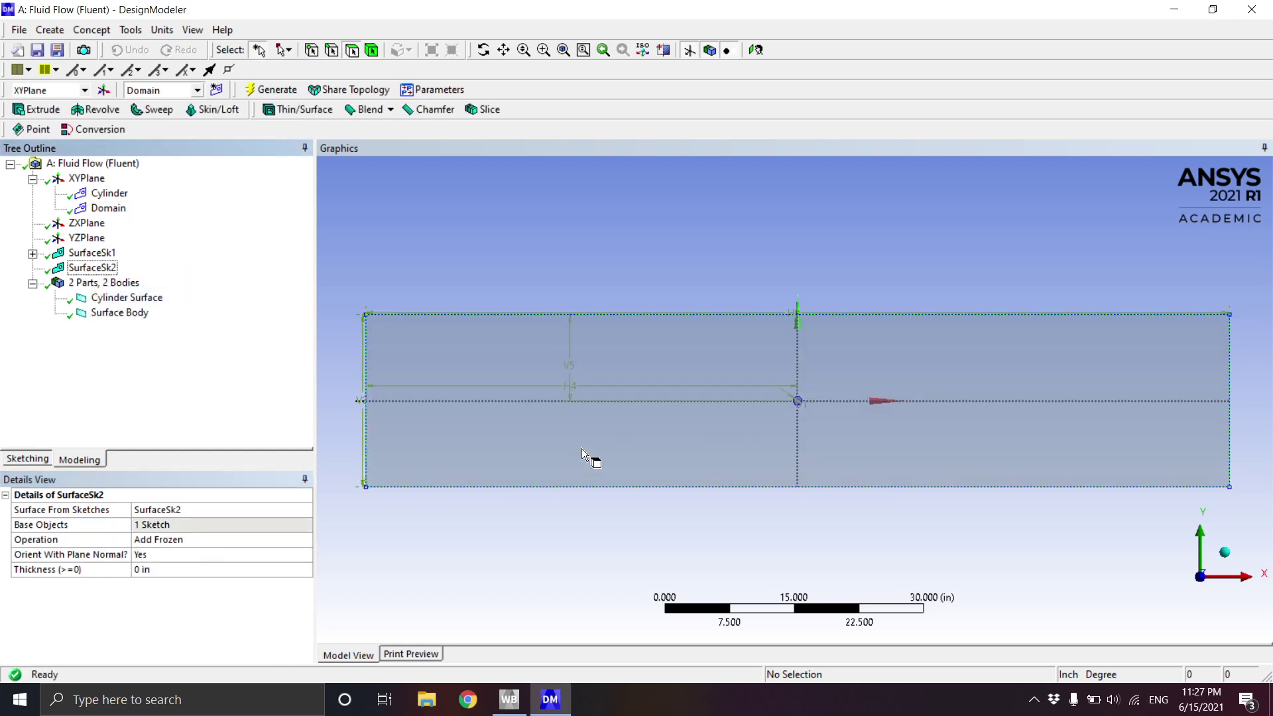
Rename the second surface body to 'Domain Surface' and clear the selection
right_click(132, 319)
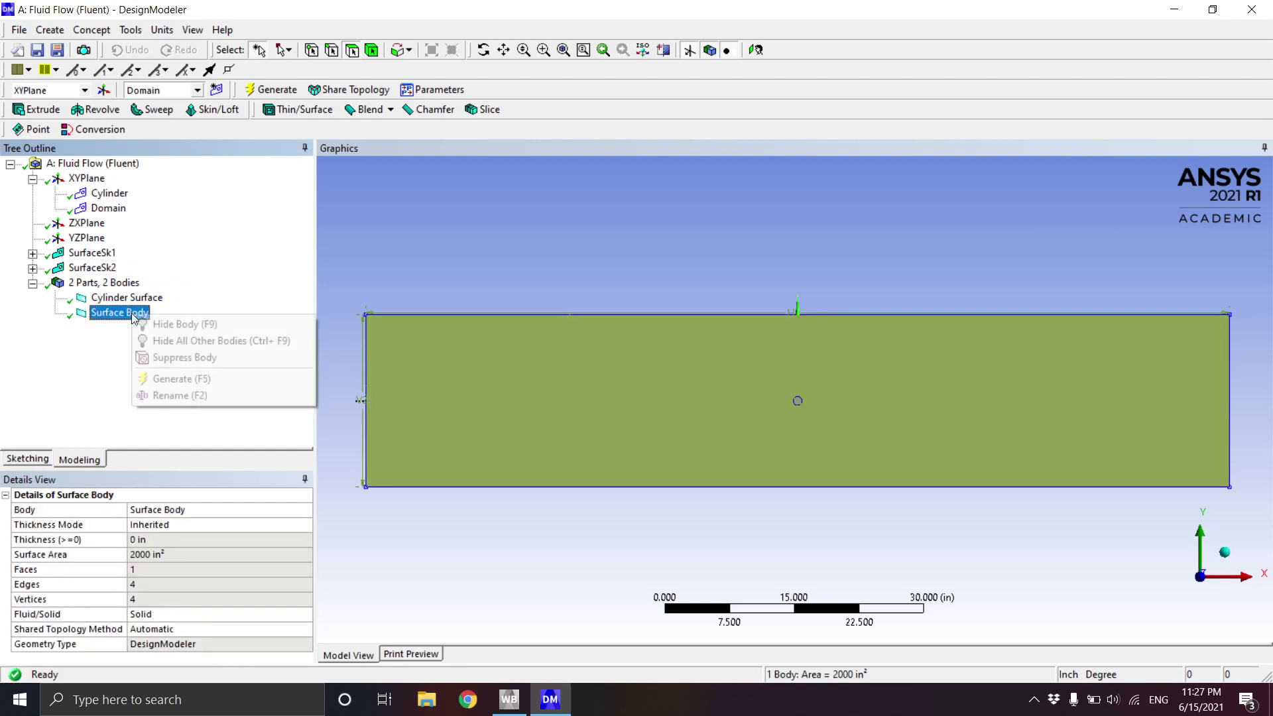
click(212, 396)
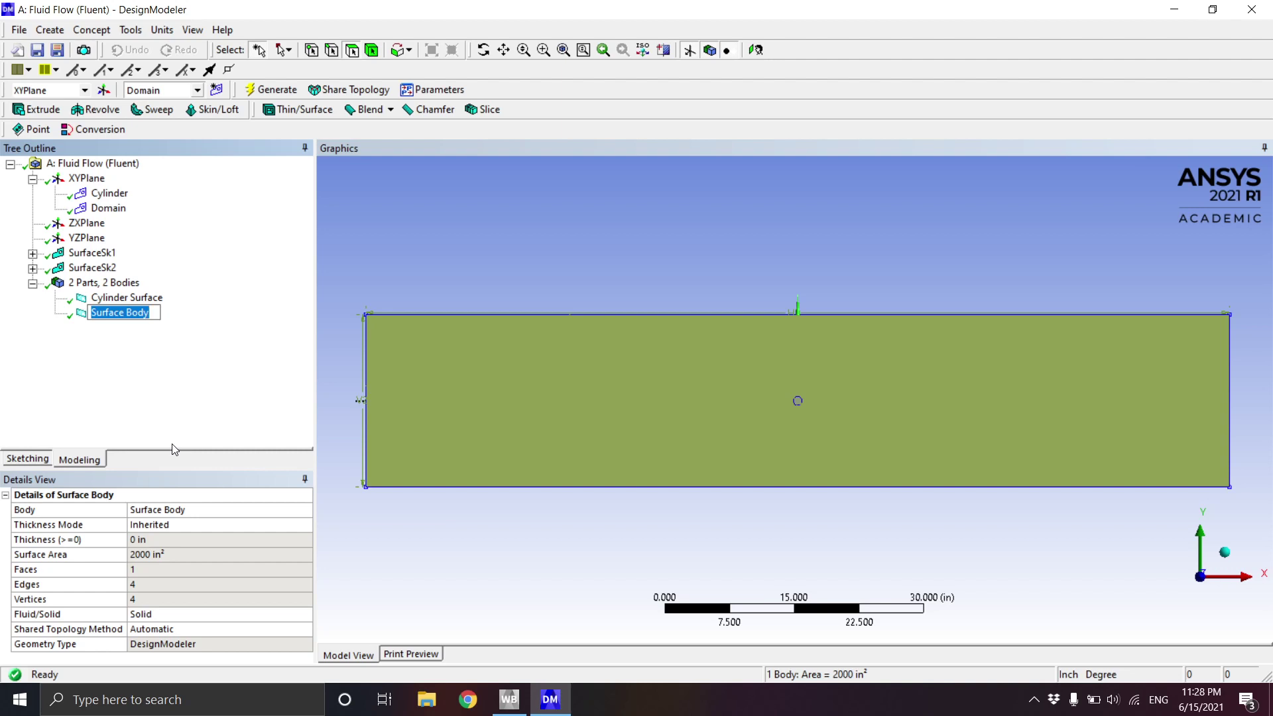
text(Domain )
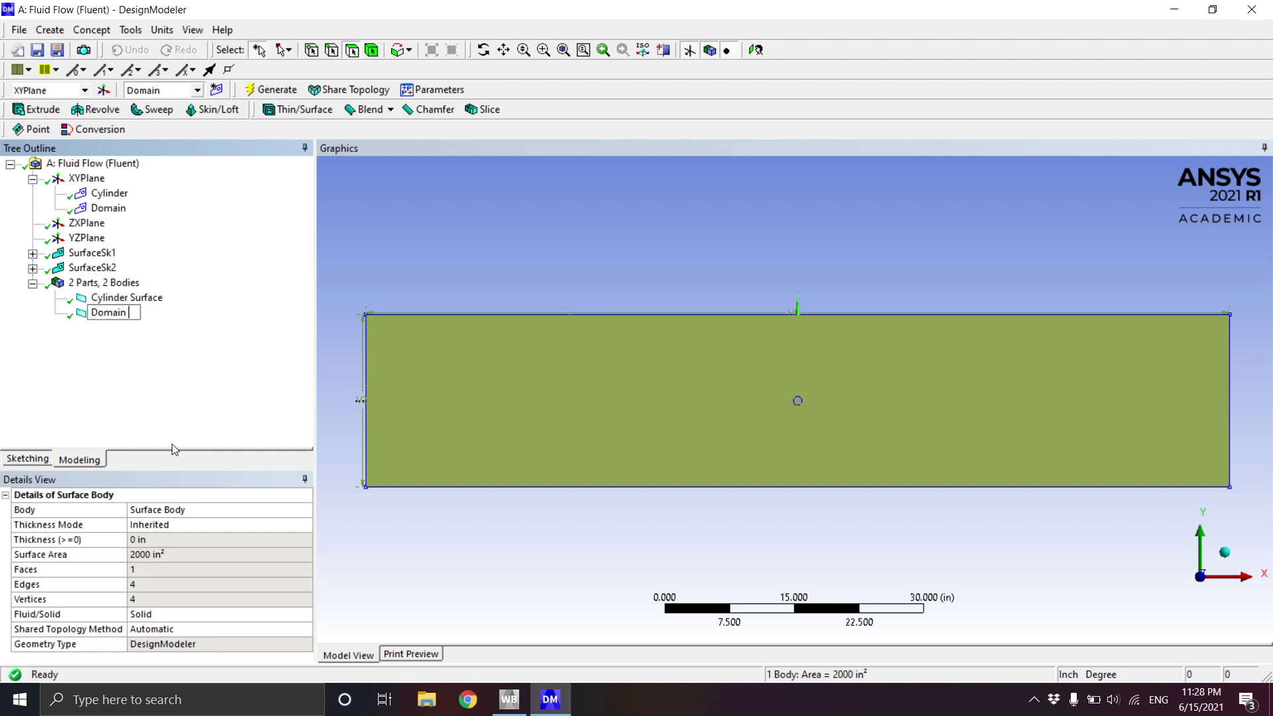
text(Surface)
key(Return)
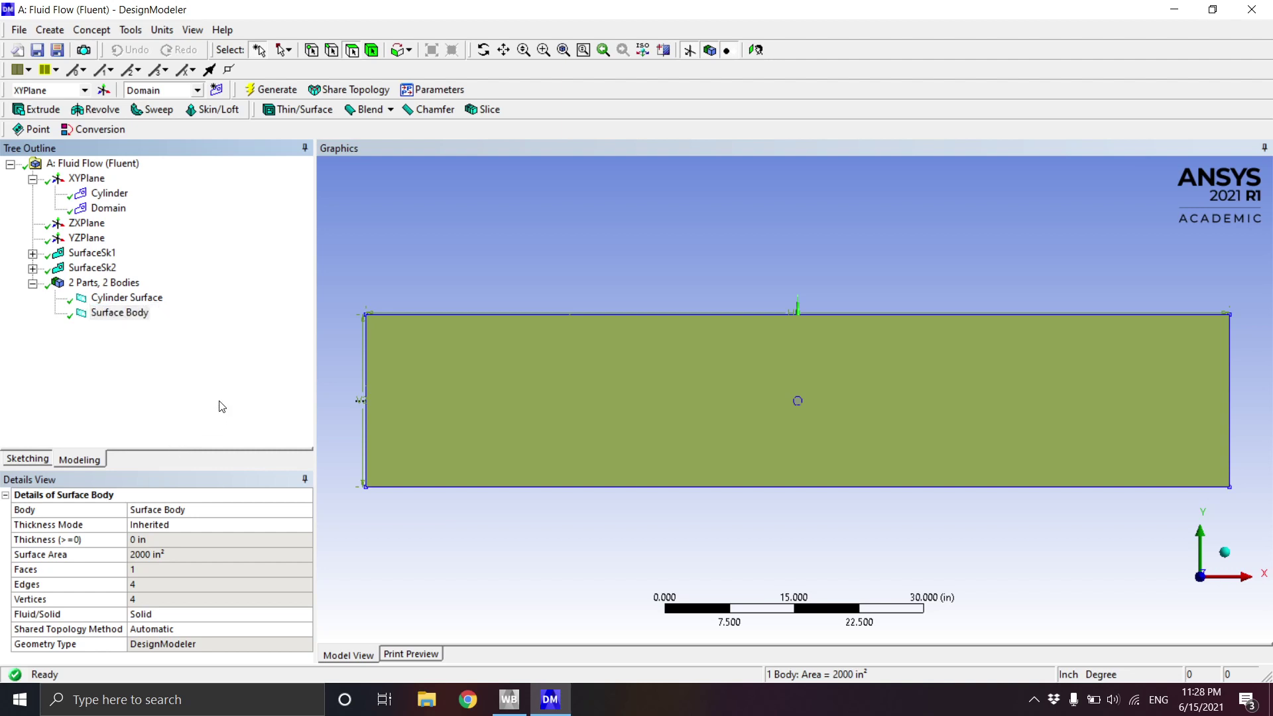
click(634, 266)
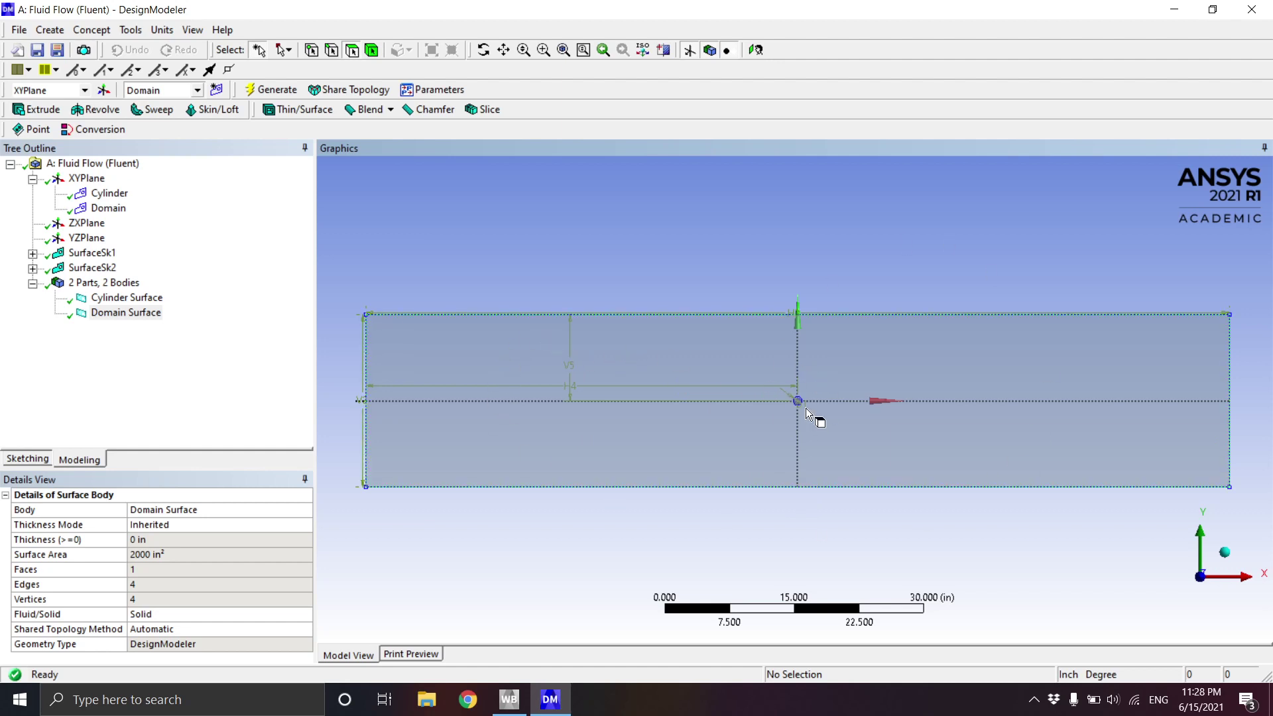
scroll(806, 402, up, 5)
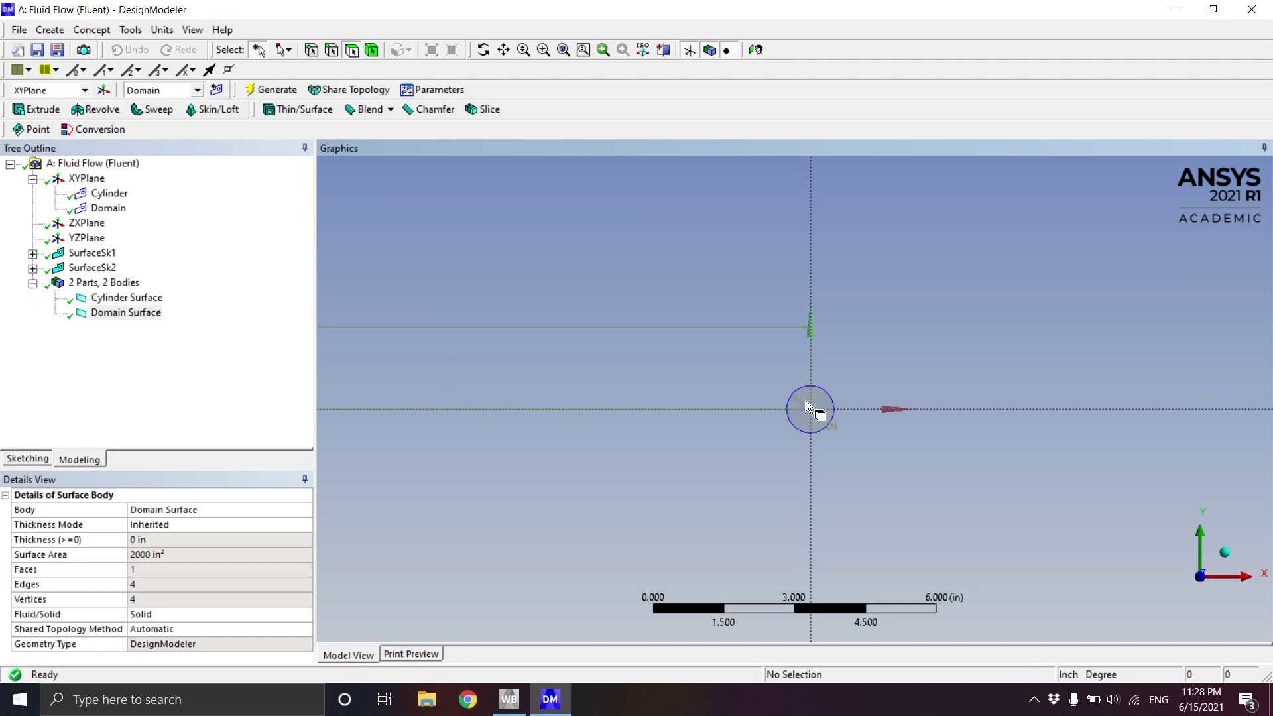
scroll(806, 406, up, 1)
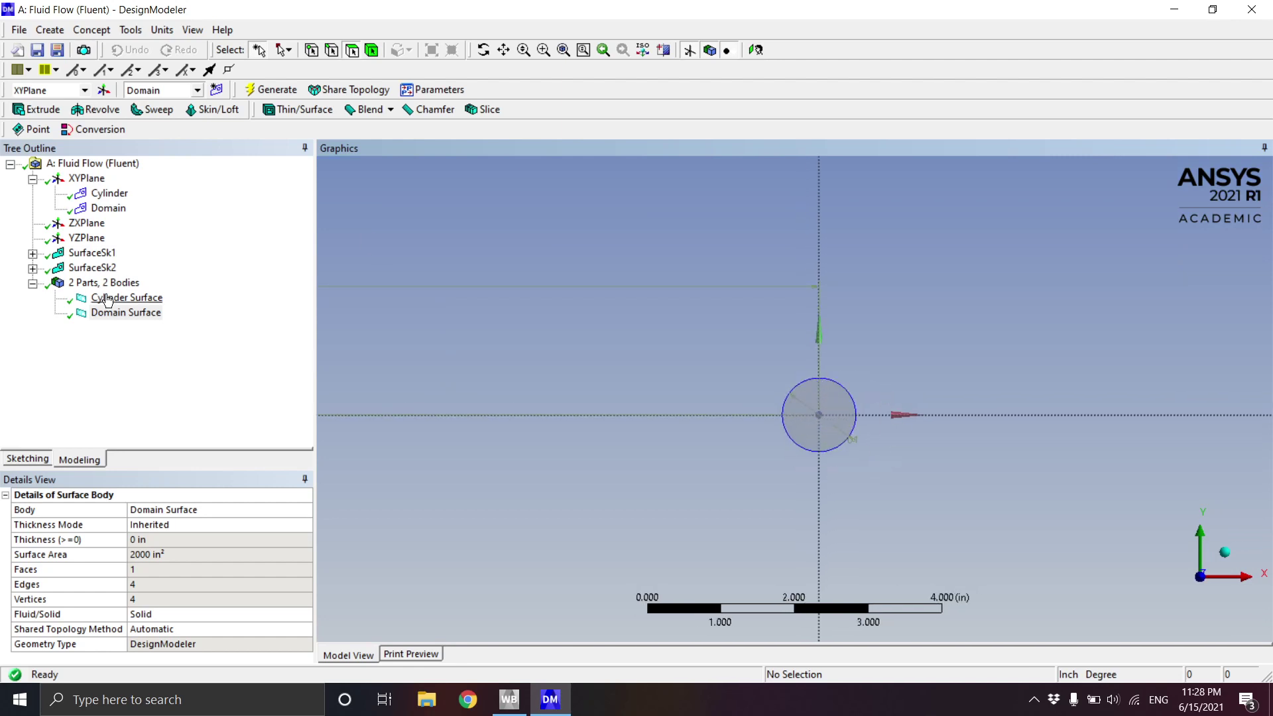
click(126, 297)
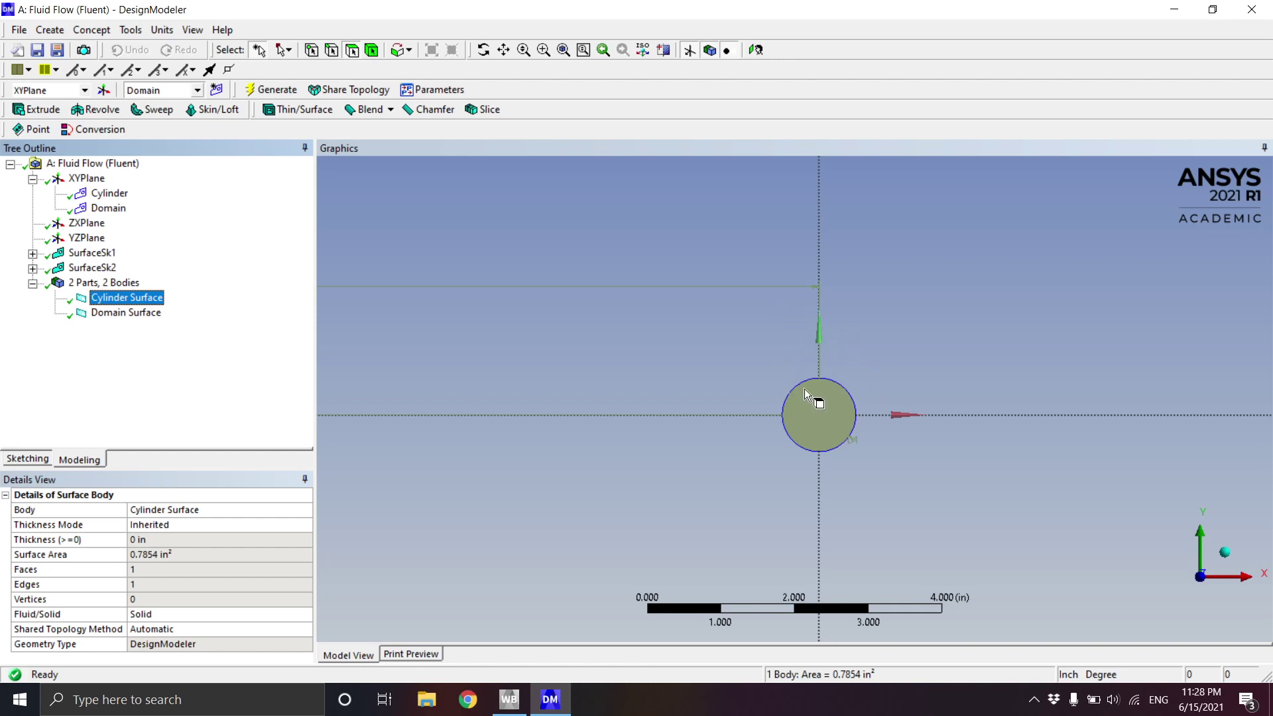
scroll(805, 389, down, 5)
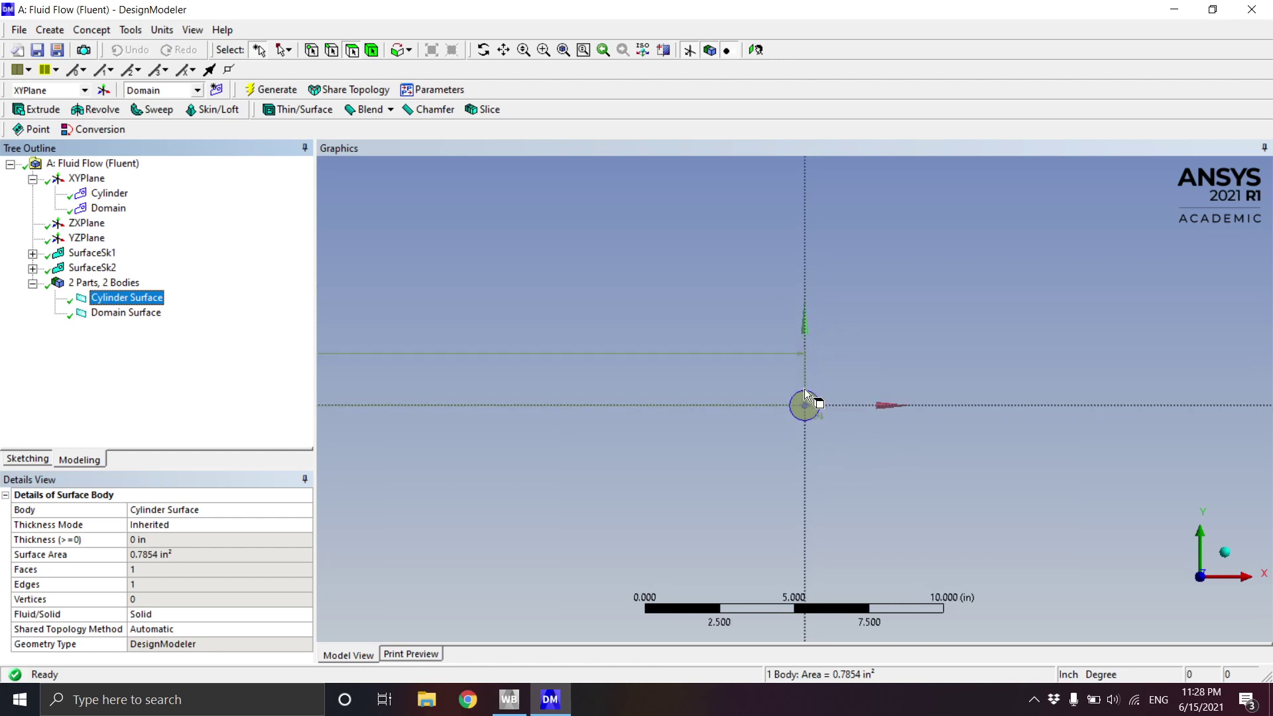
scroll(805, 388, down, 4)
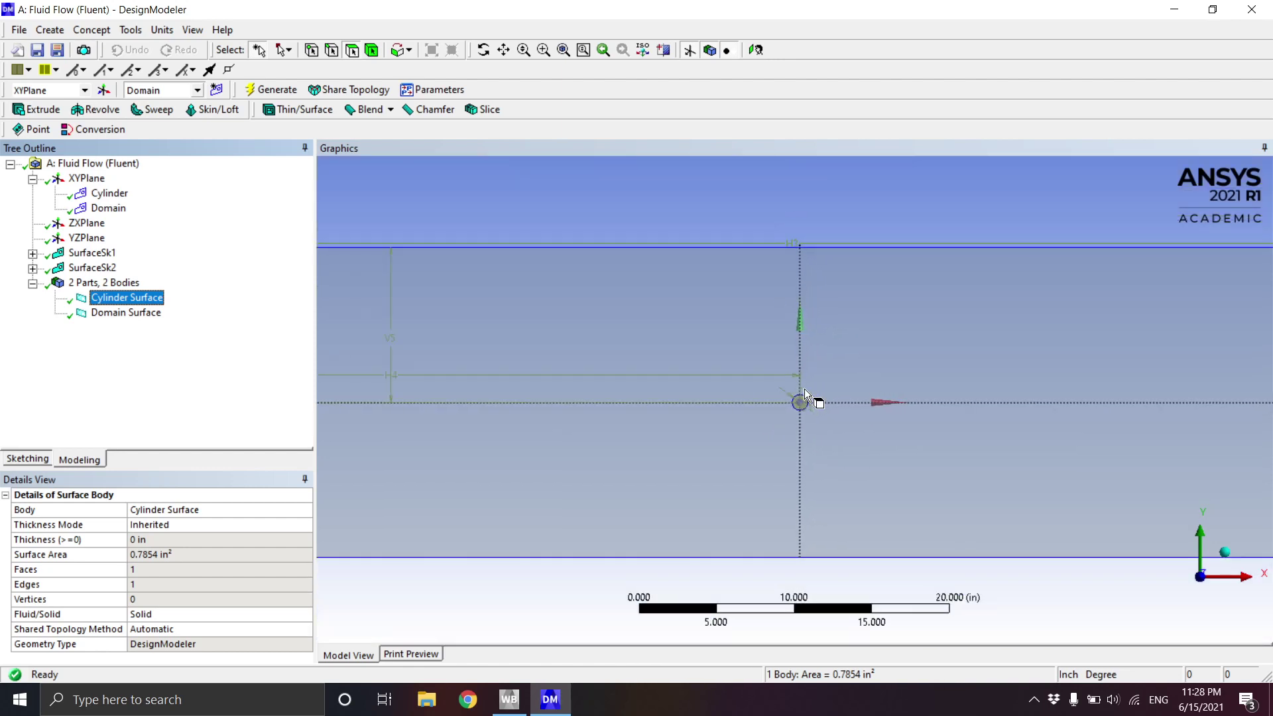
click(131, 320)
click(131, 298)
click(141, 314)
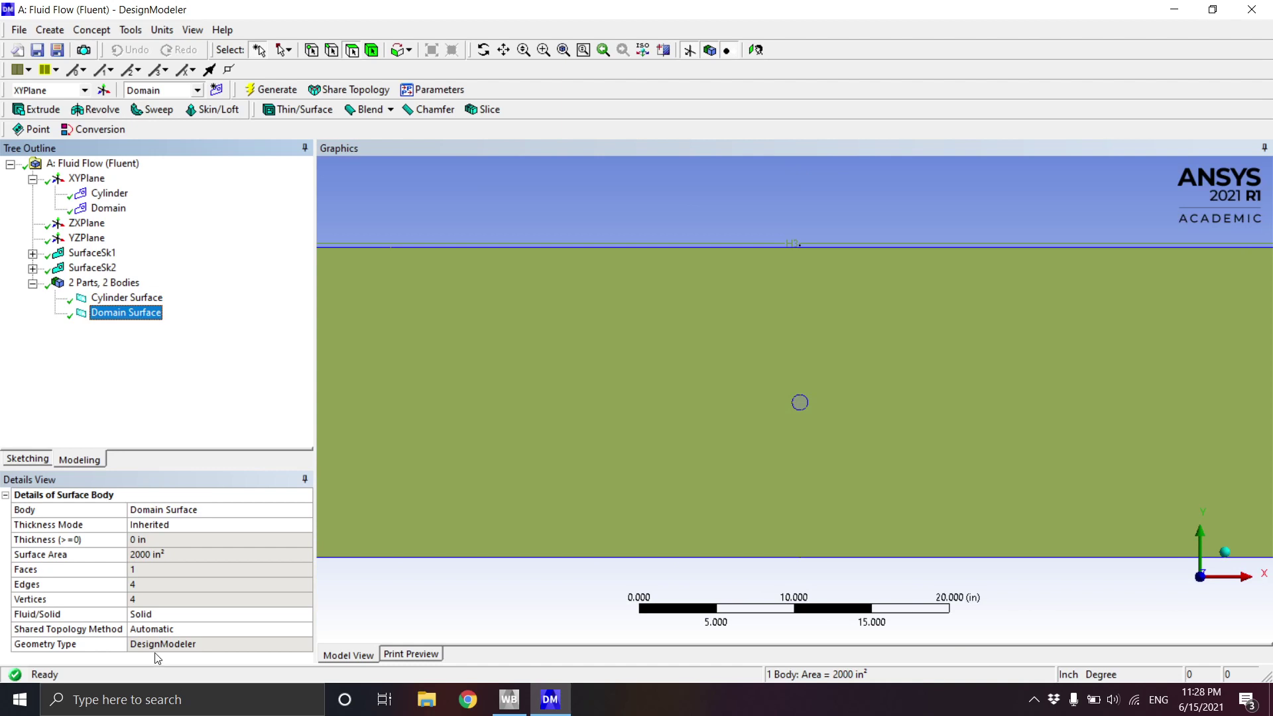
click(165, 615)
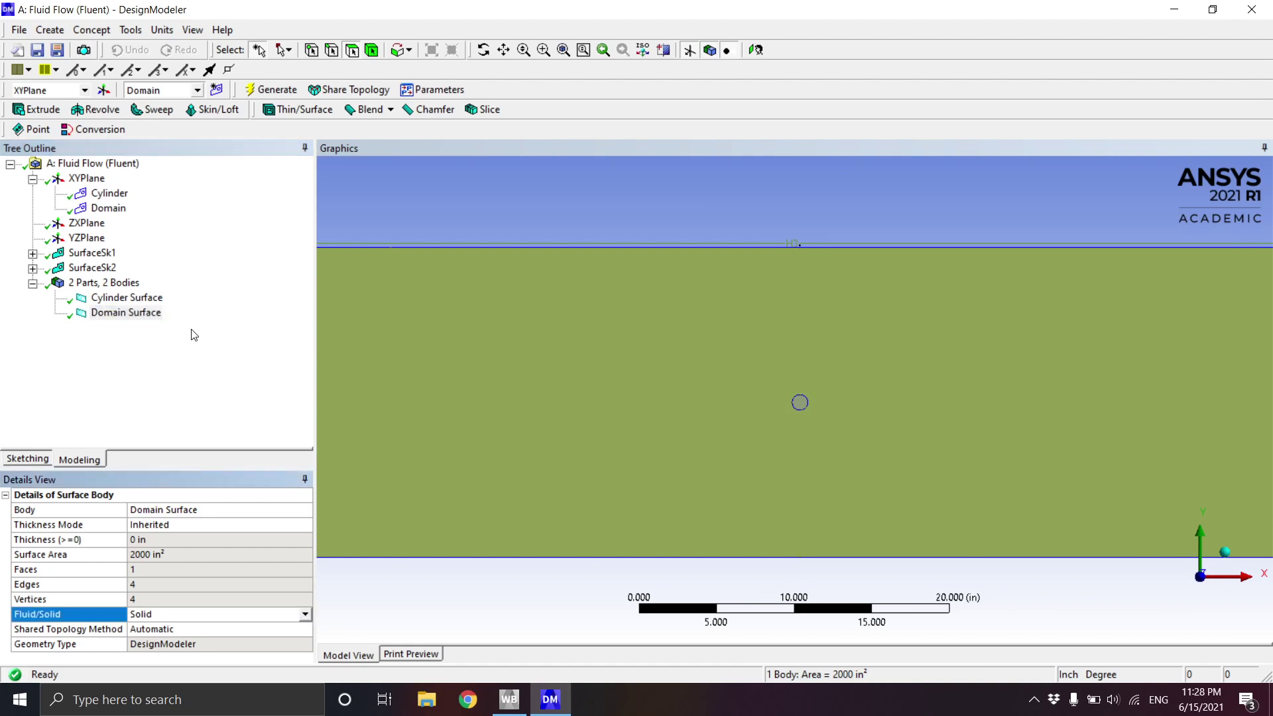
click(139, 302)
click(191, 617)
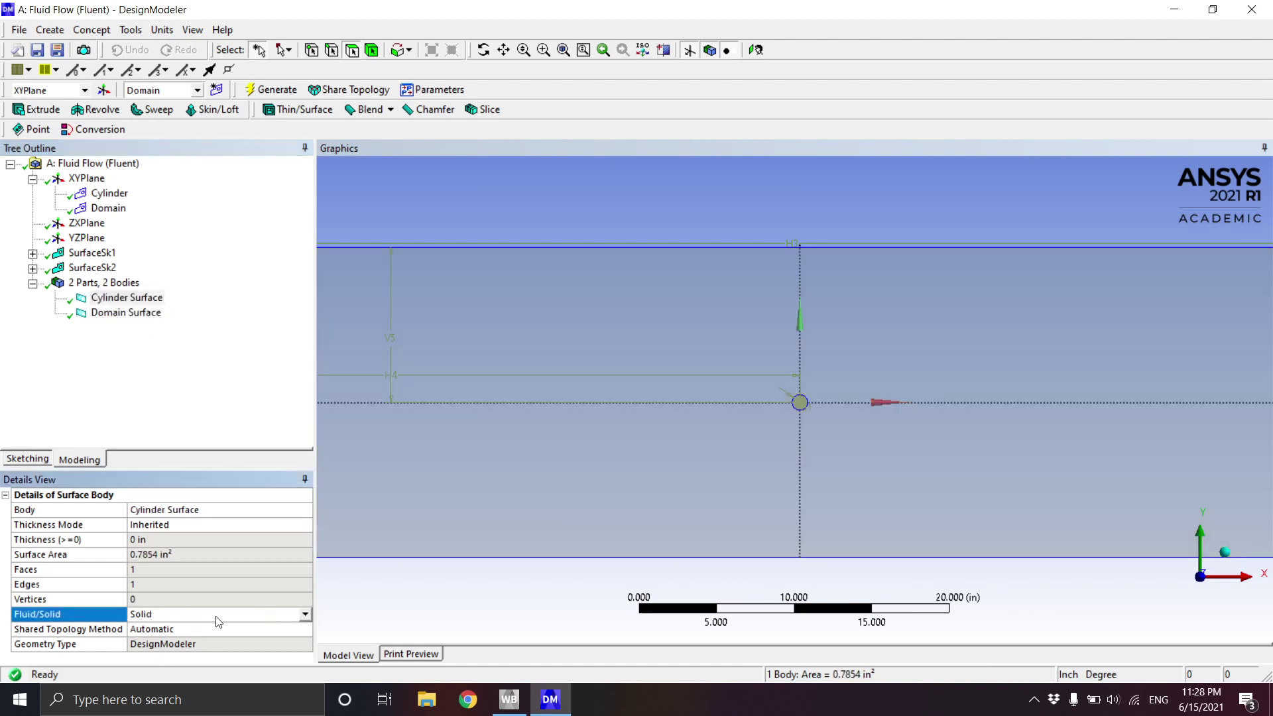
click(305, 614)
click(219, 627)
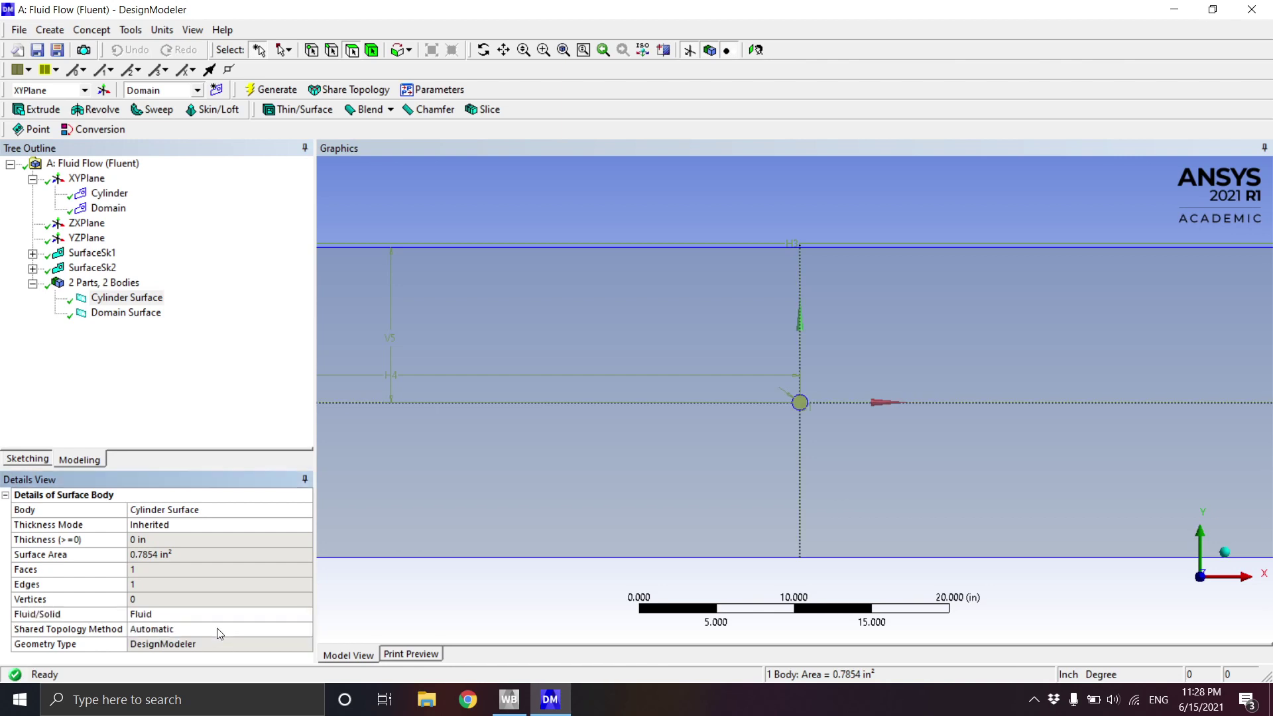
click(155, 317)
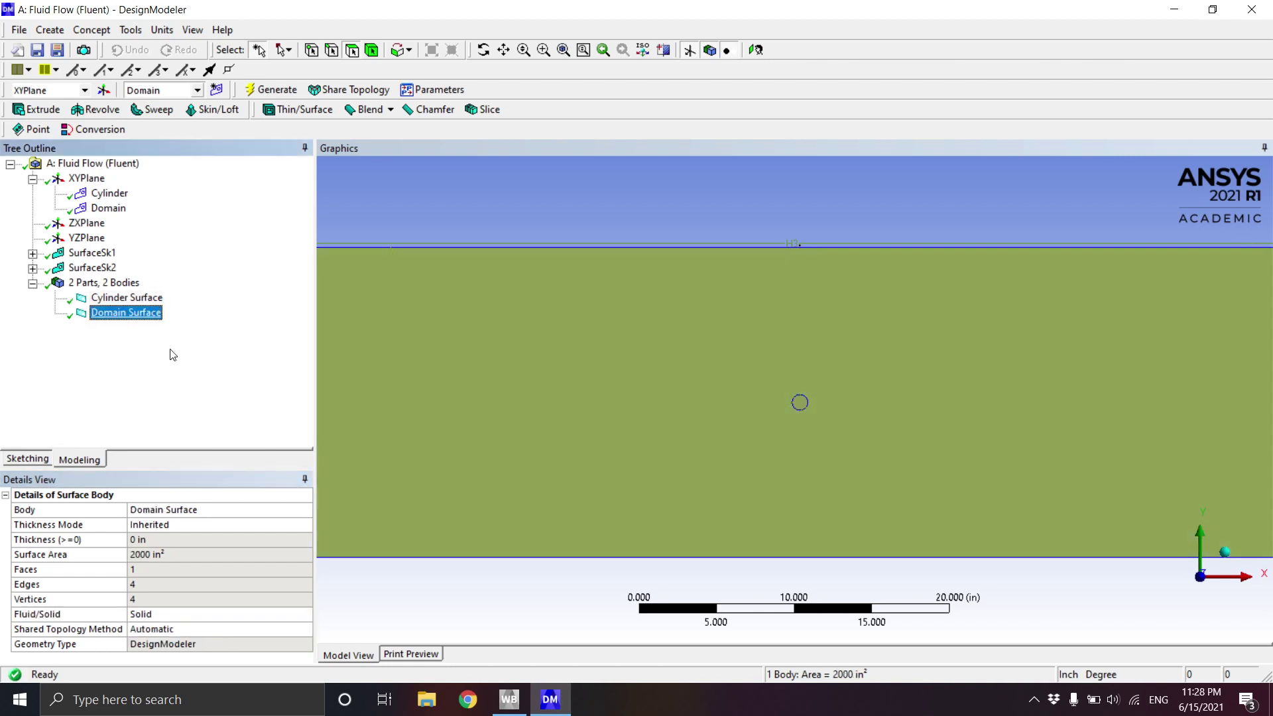
click(232, 615)
click(305, 614)
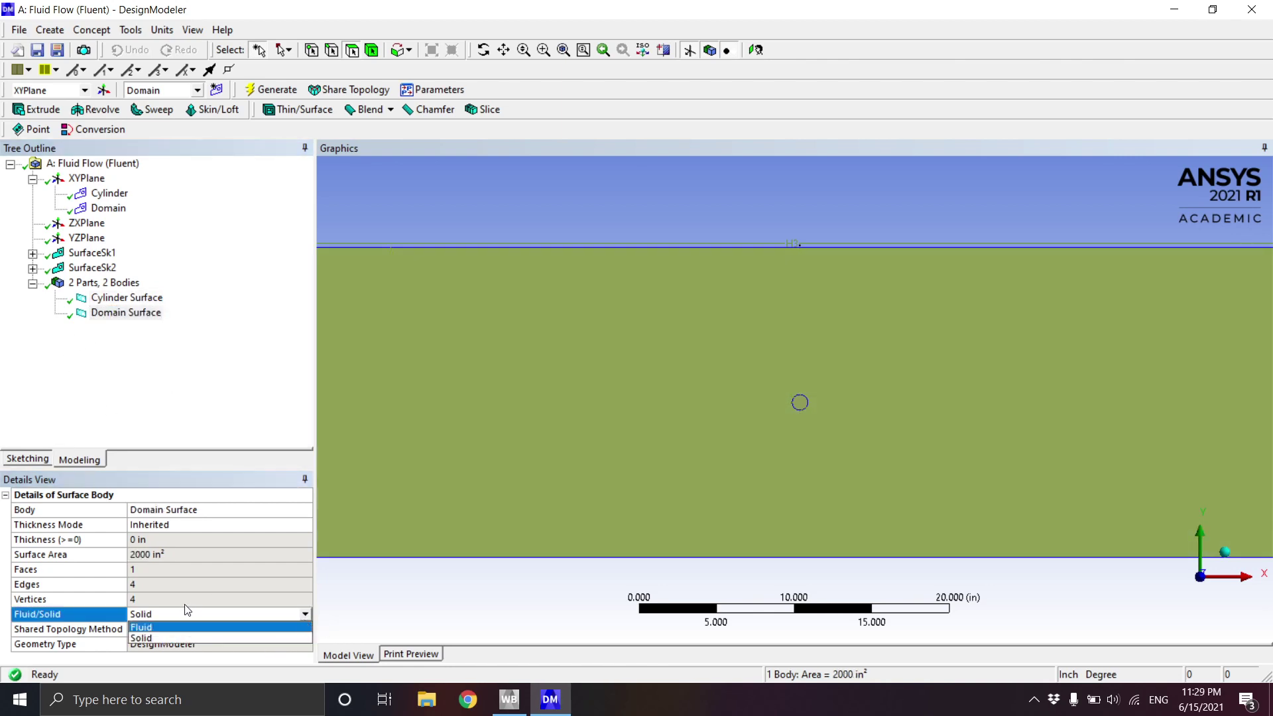
key(Escape)
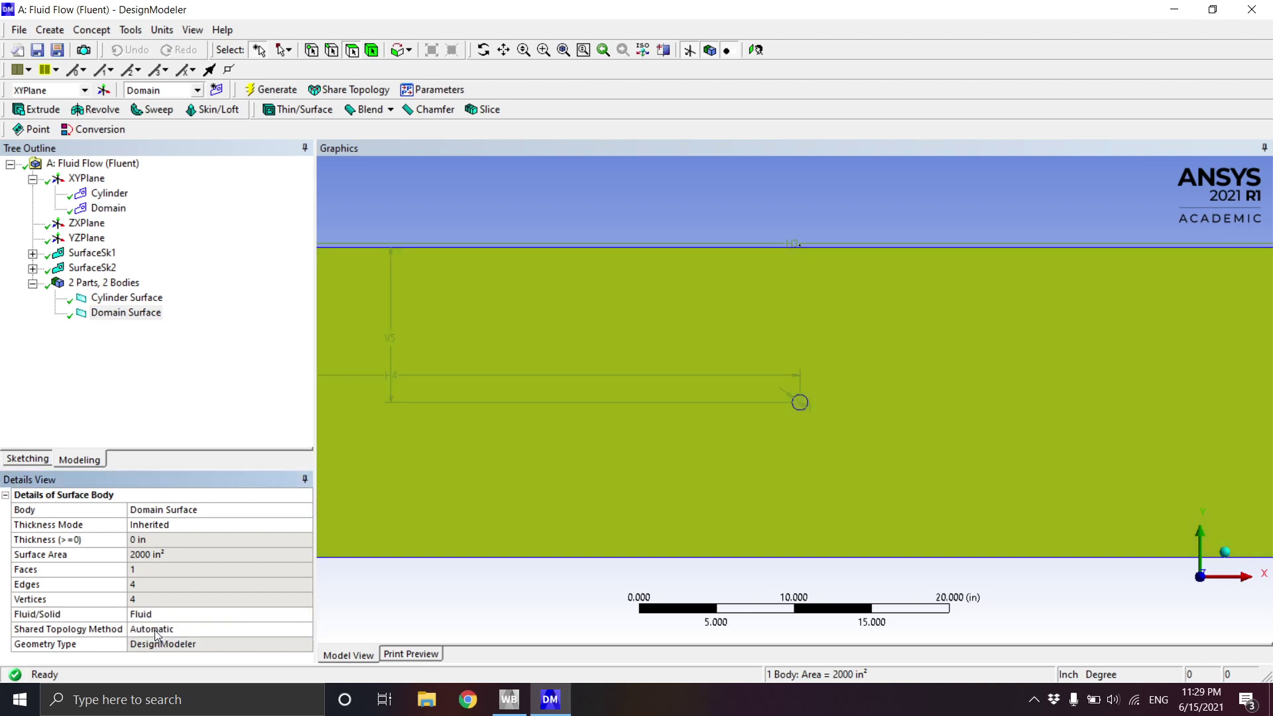
click(211, 426)
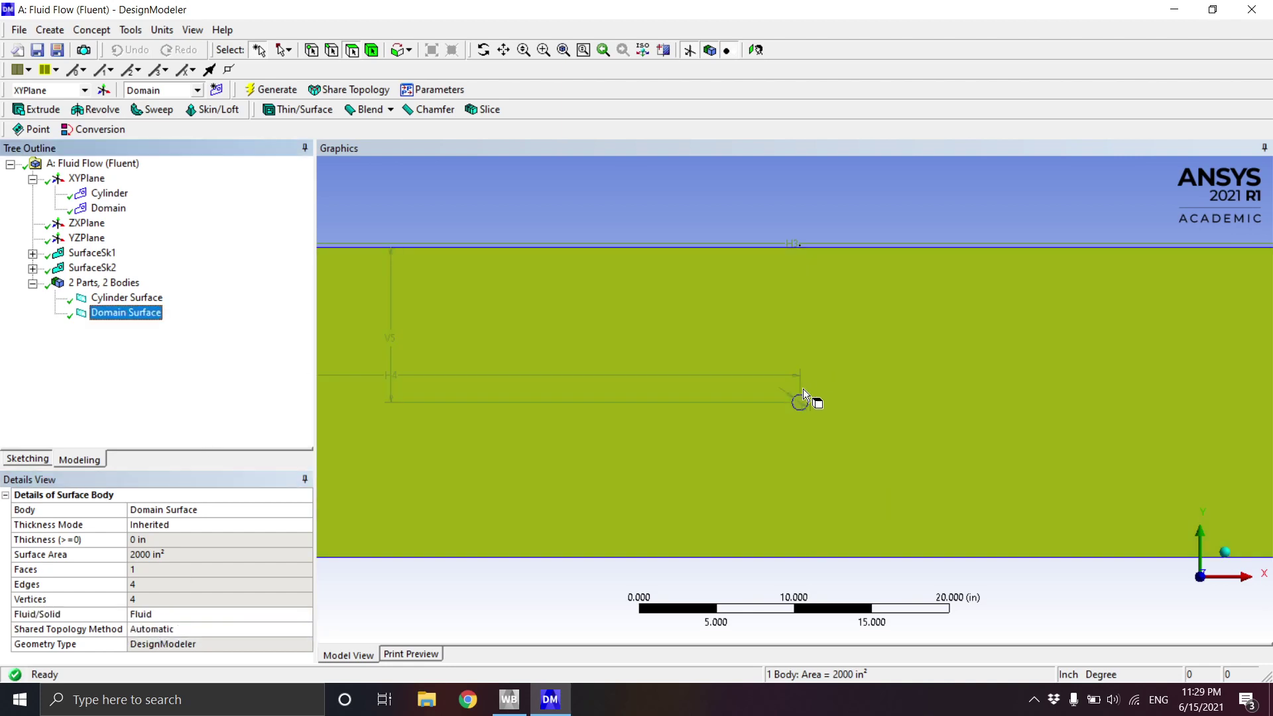
scroll(796, 401, down, 2)
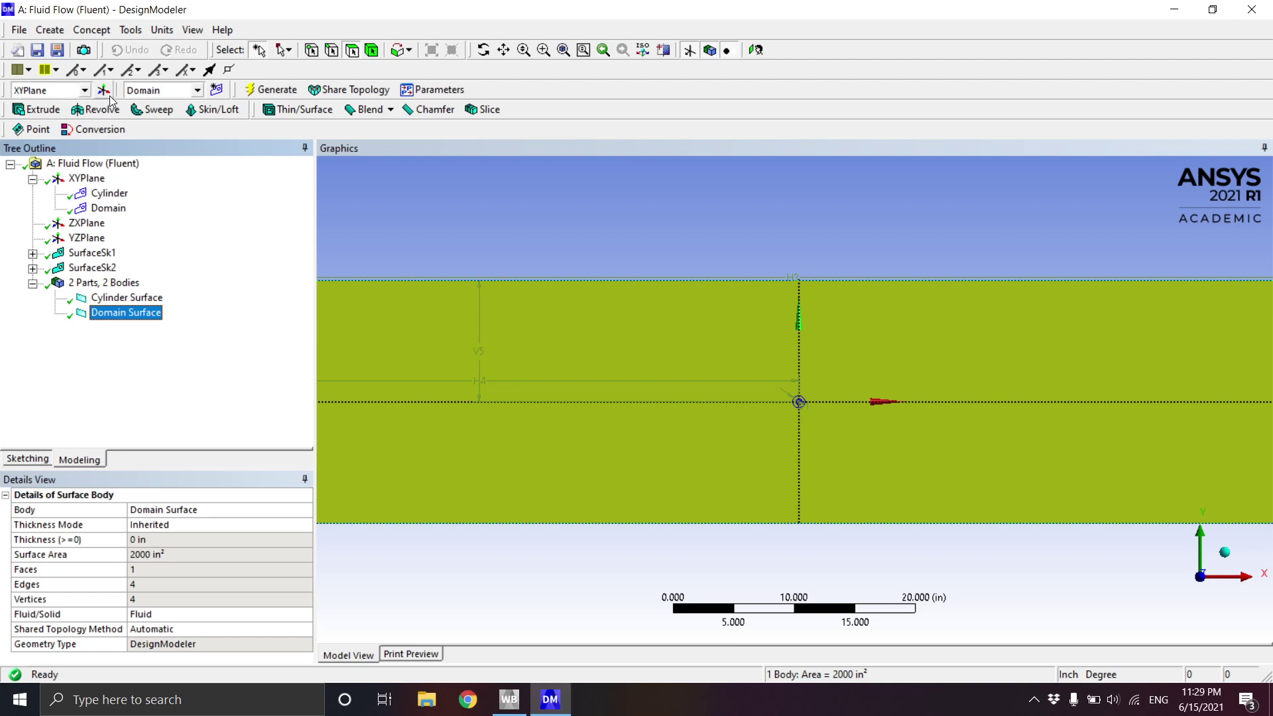
Add a Boolean1 feature and set its operation to Subtract
click(51, 30)
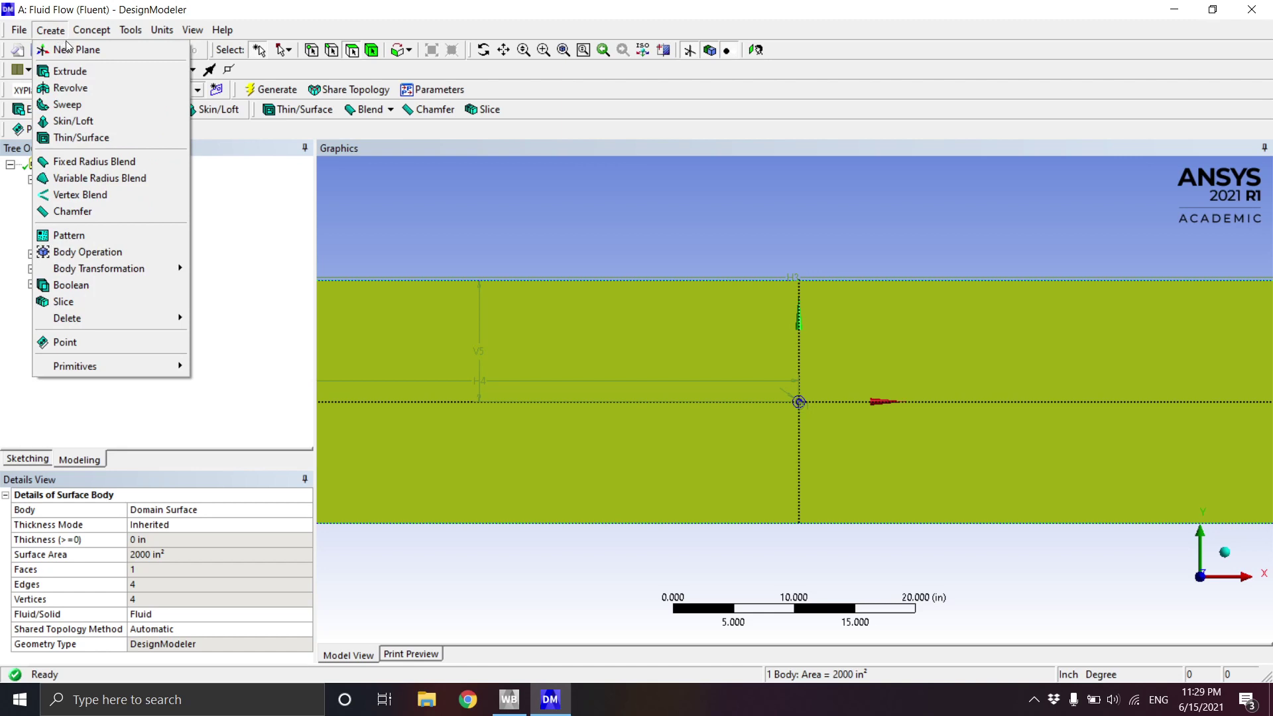
click(94, 288)
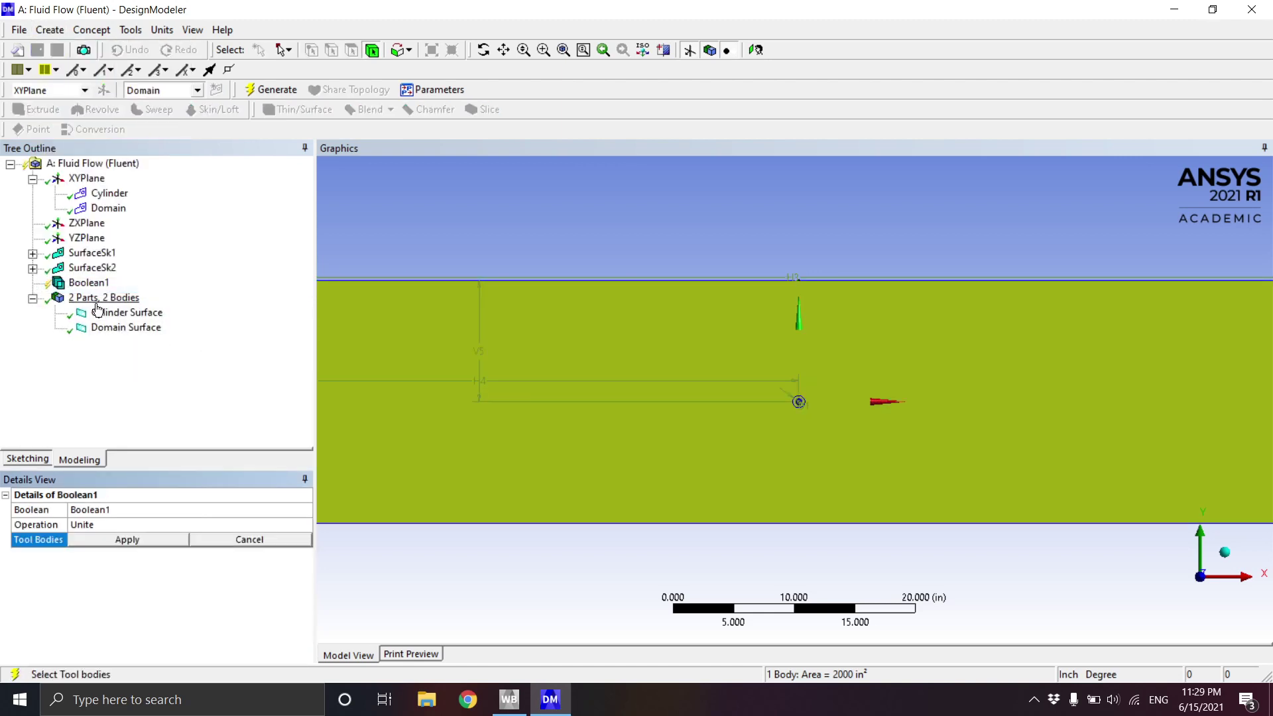
click(90, 284)
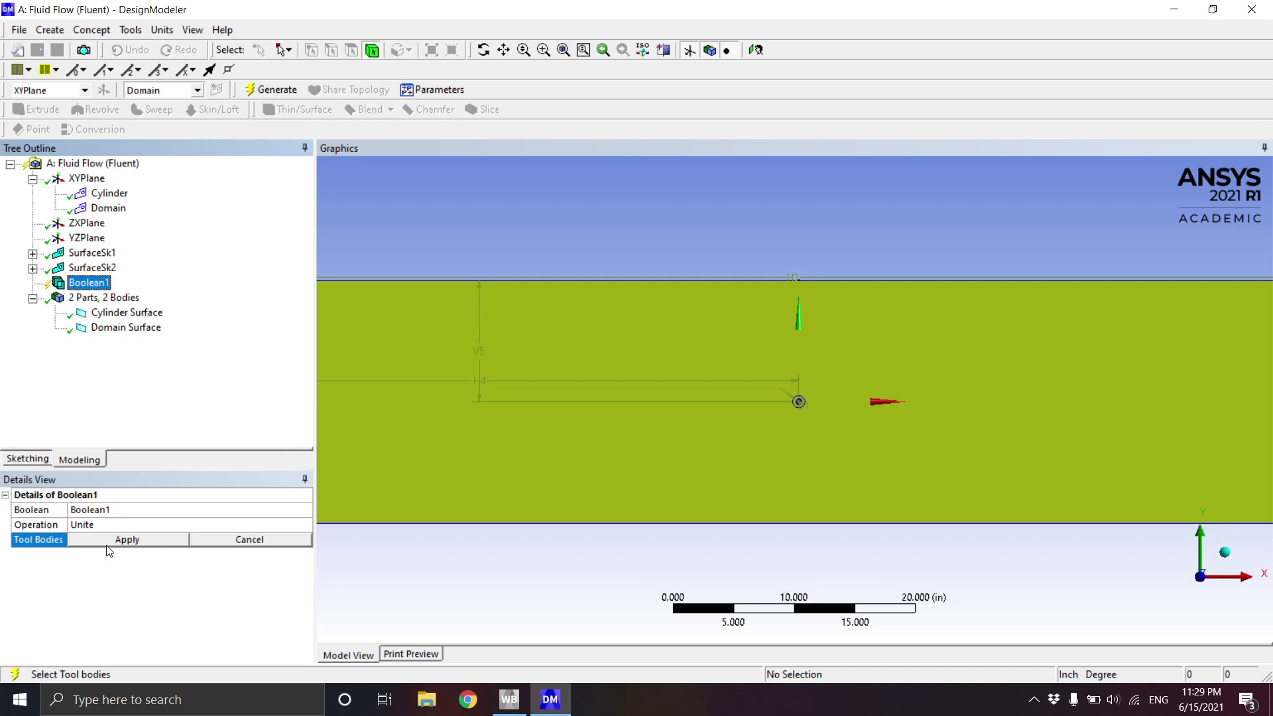
click(88, 528)
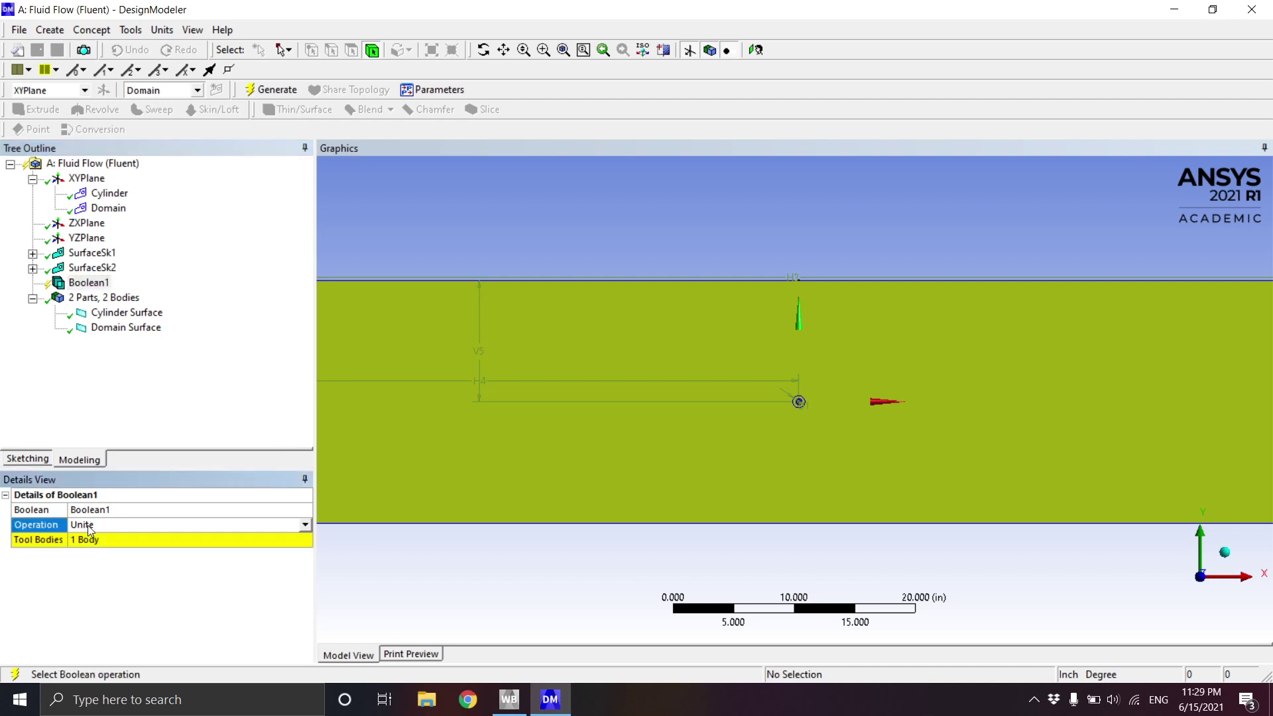
click(304, 525)
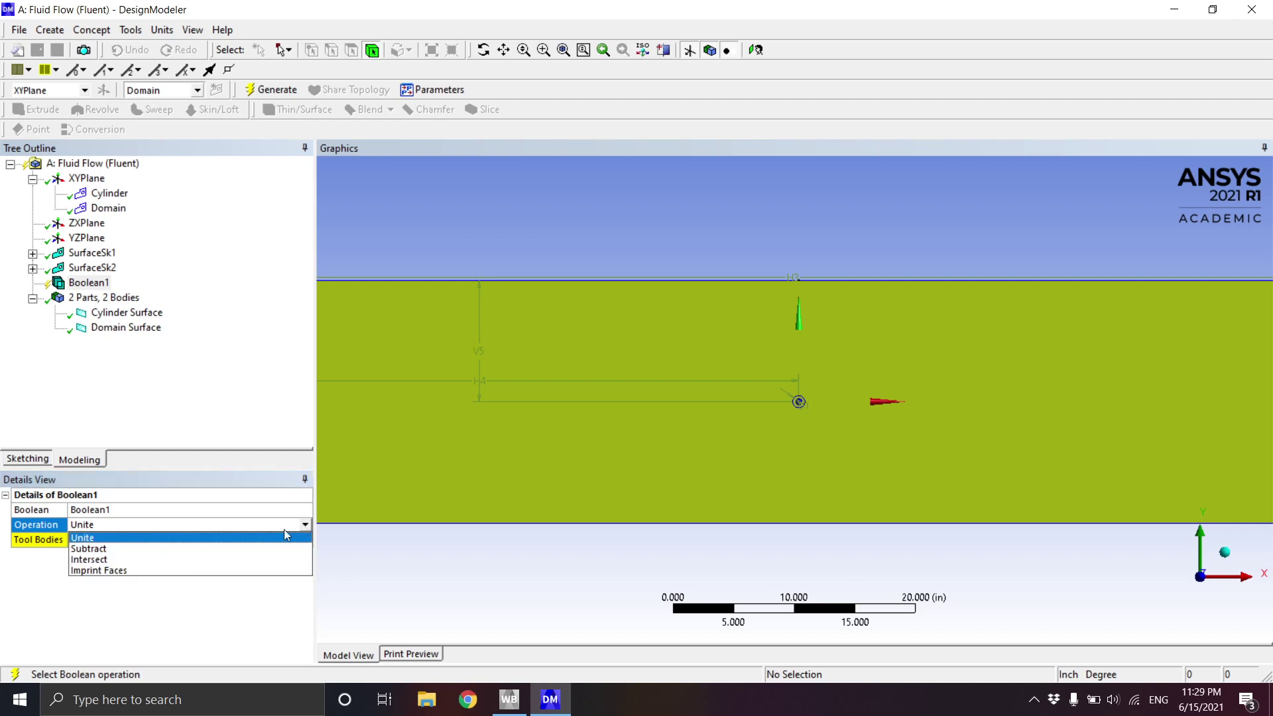
click(128, 553)
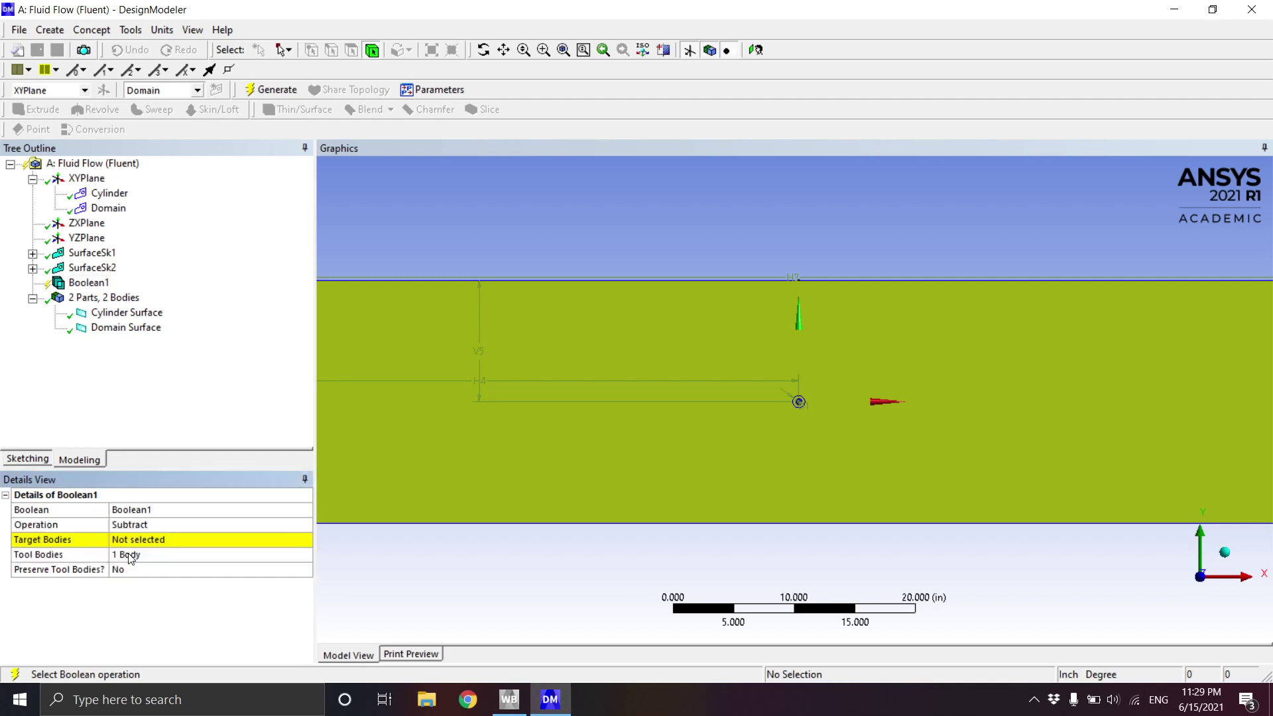
Apply Domain Surface as the target body and Cylinder Surface as the tool body
click(189, 543)
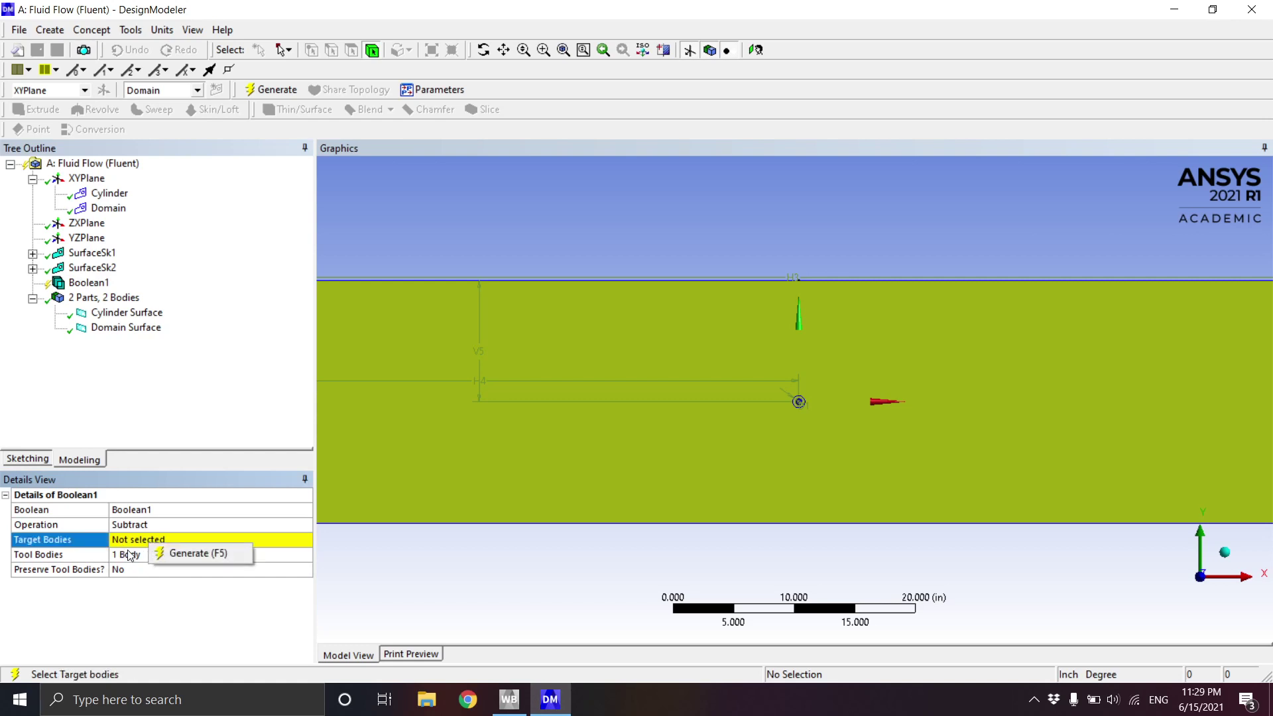
click(127, 555)
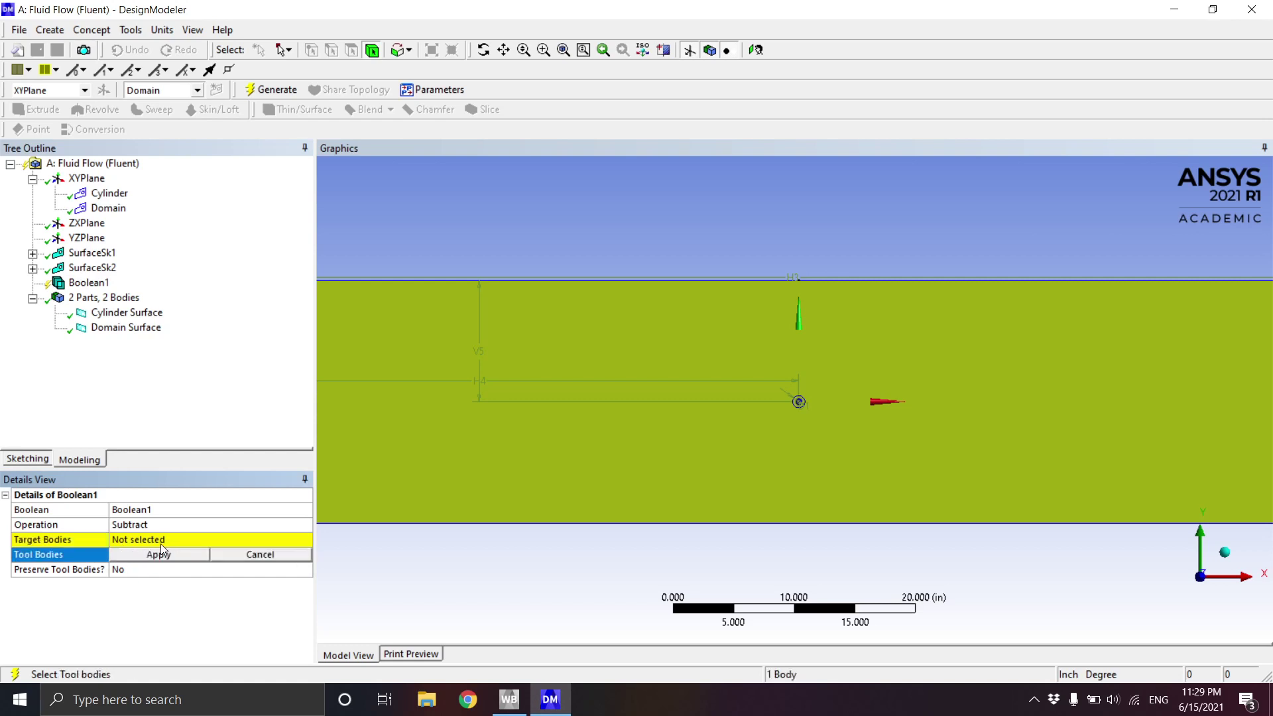
click(193, 540)
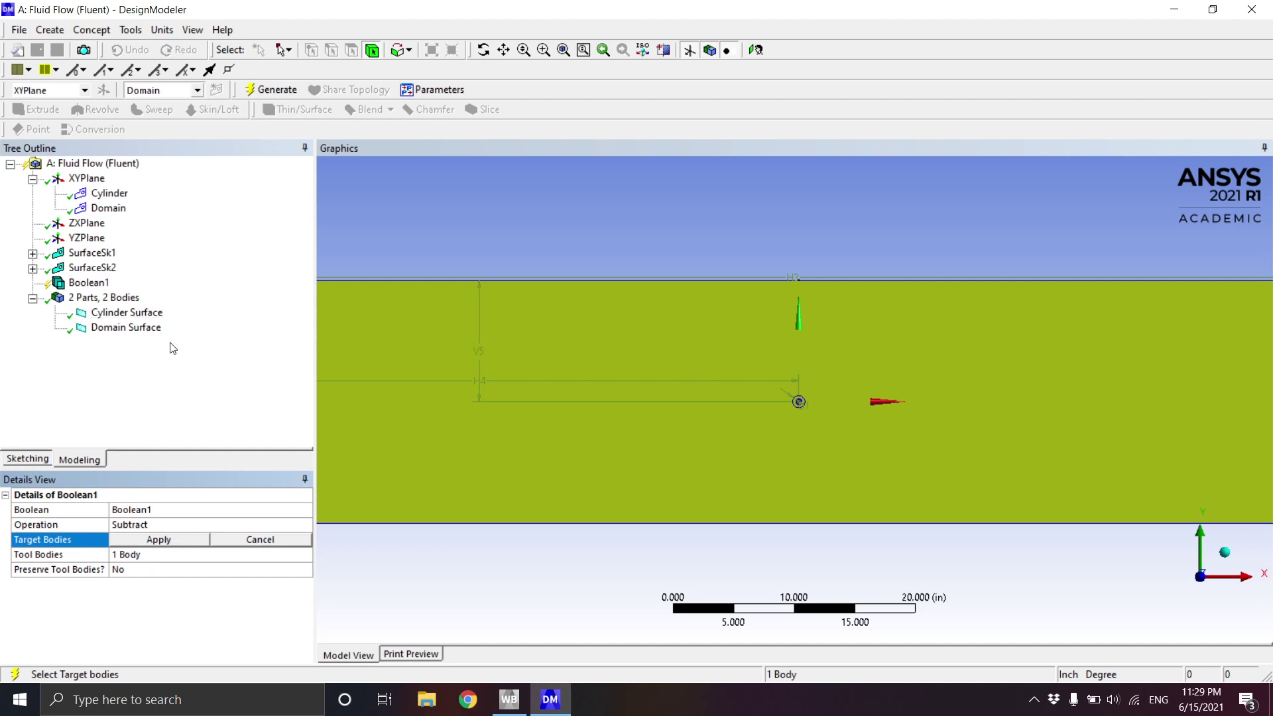
click(120, 328)
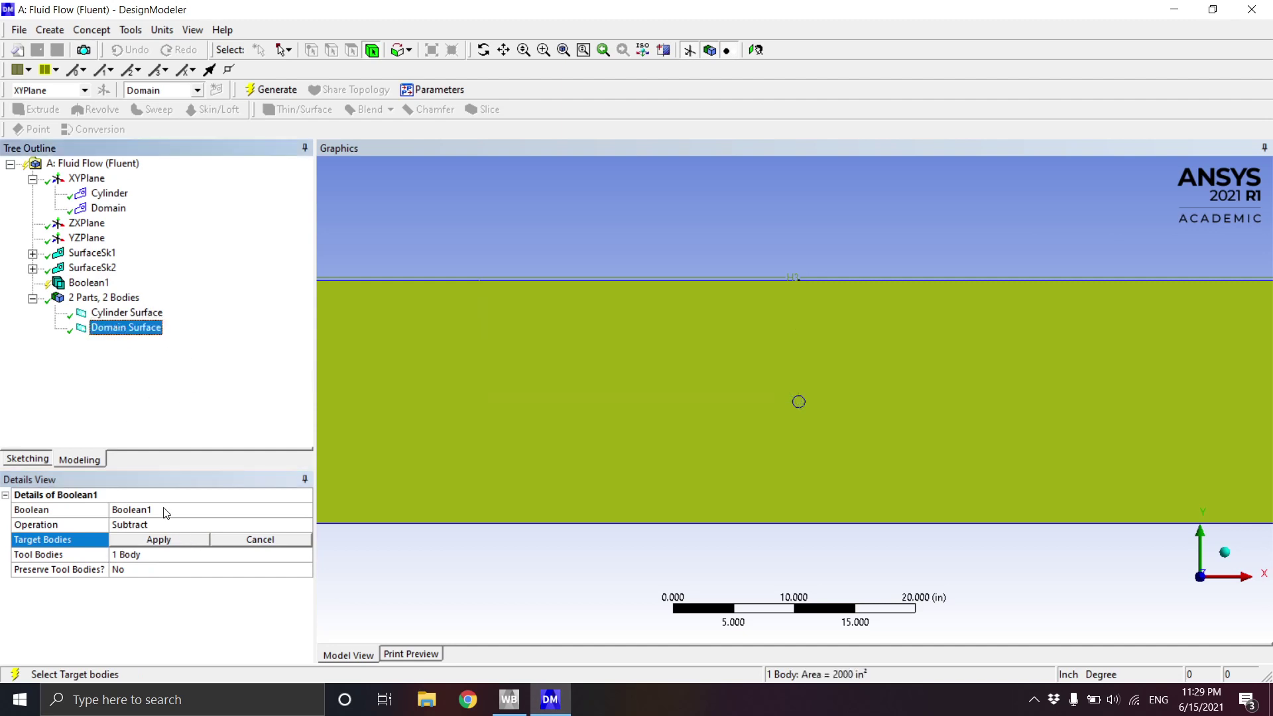
click(160, 547)
click(156, 560)
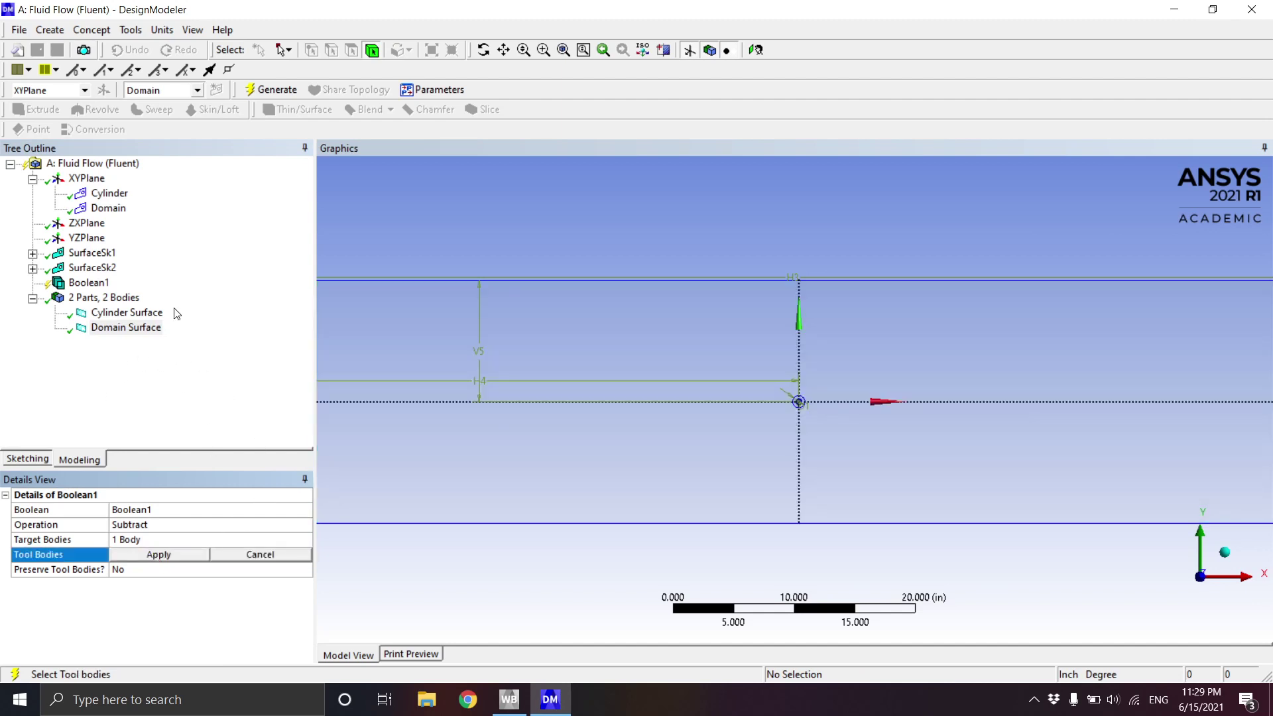
click(126, 312)
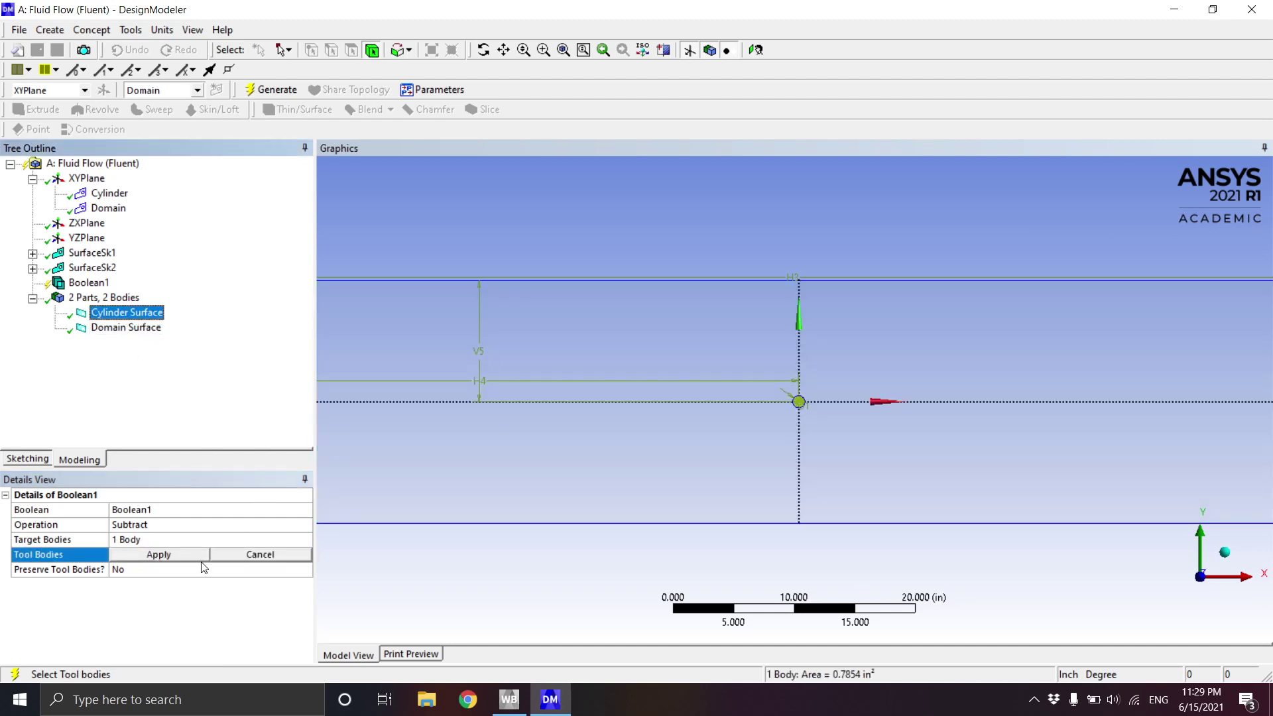
click(177, 556)
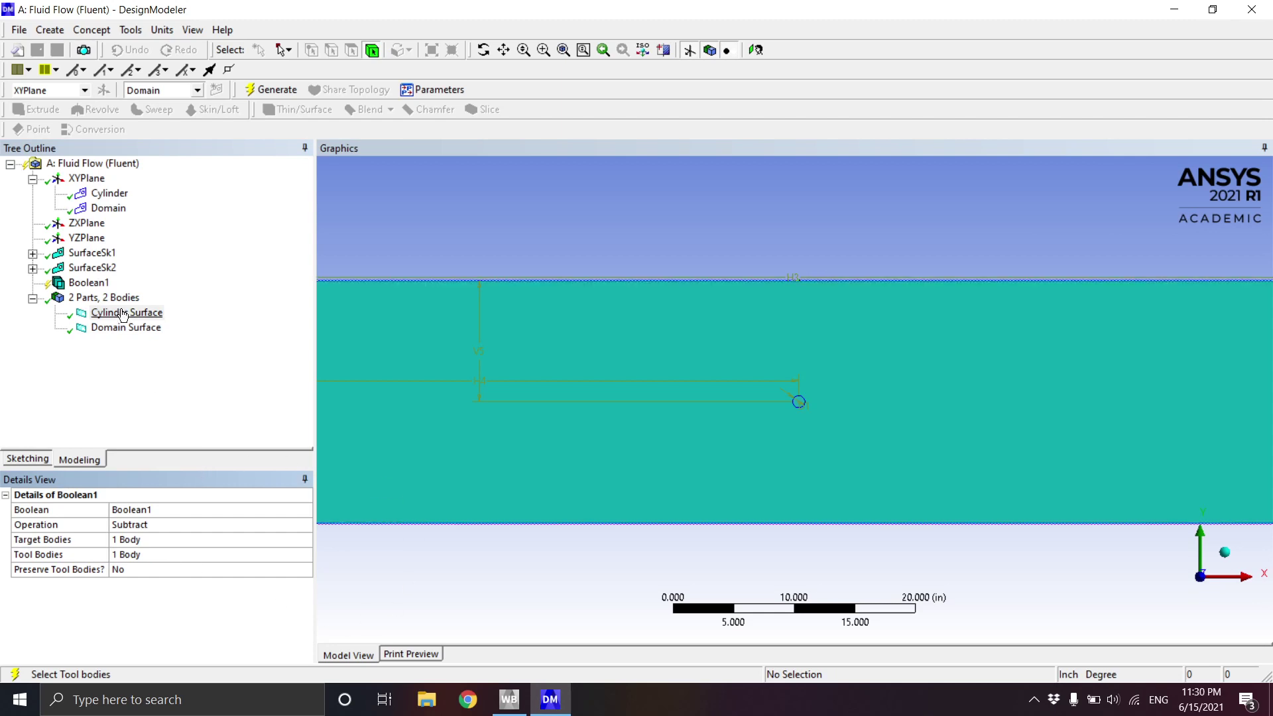
Generate Boolean1, then select Domain Surface to confirm it is 1999.2 in² with five edges
right_click(89, 284)
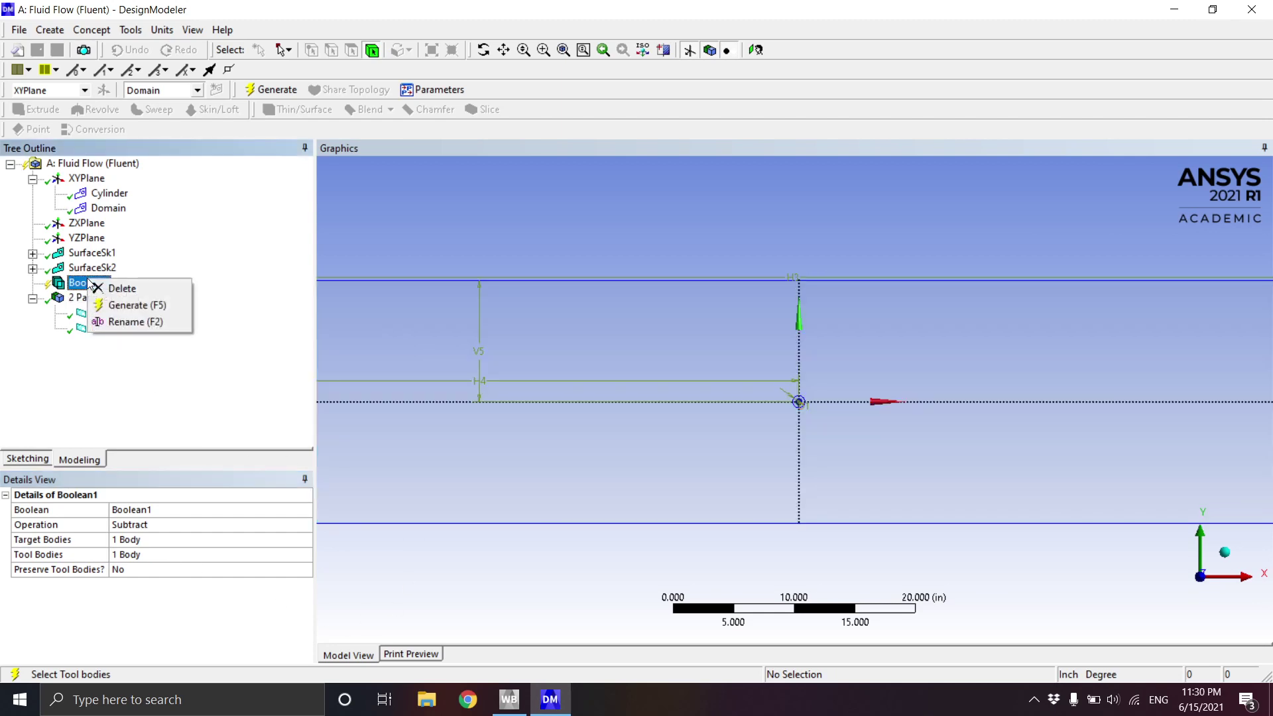
click(130, 305)
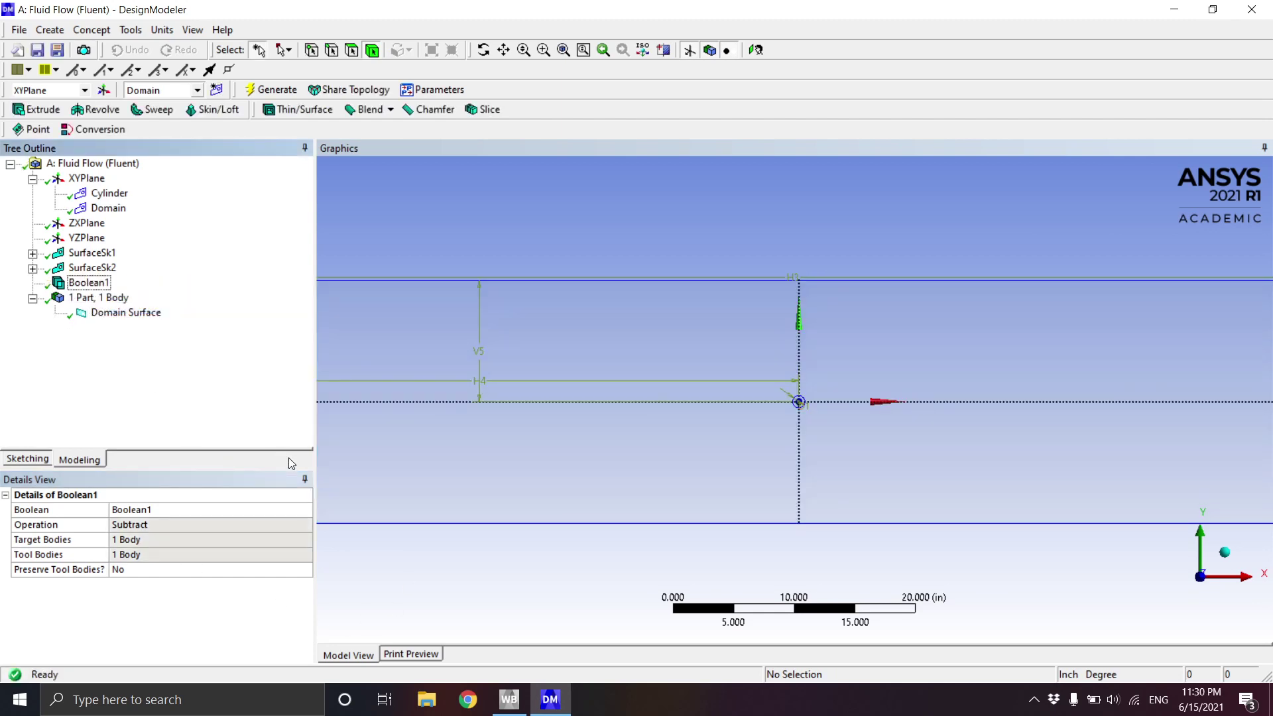
click(126, 313)
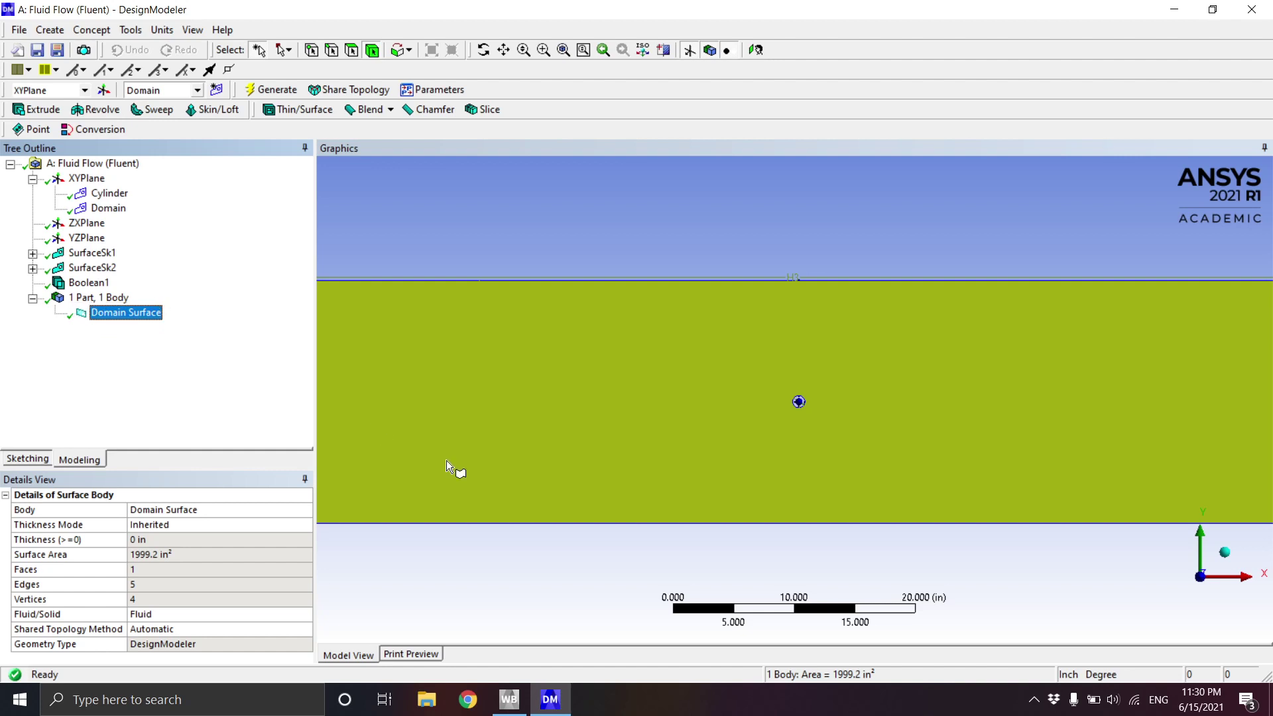
scroll(824, 405, down, 2)
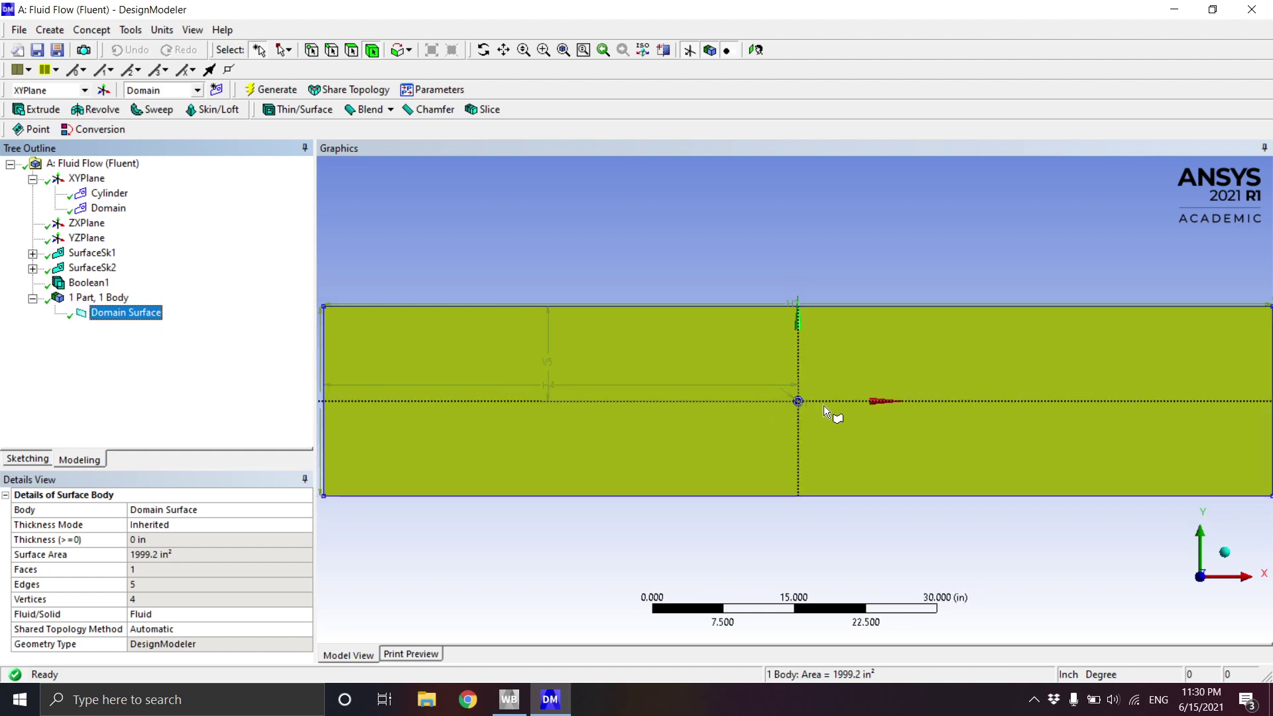
scroll(819, 403, up, 5)
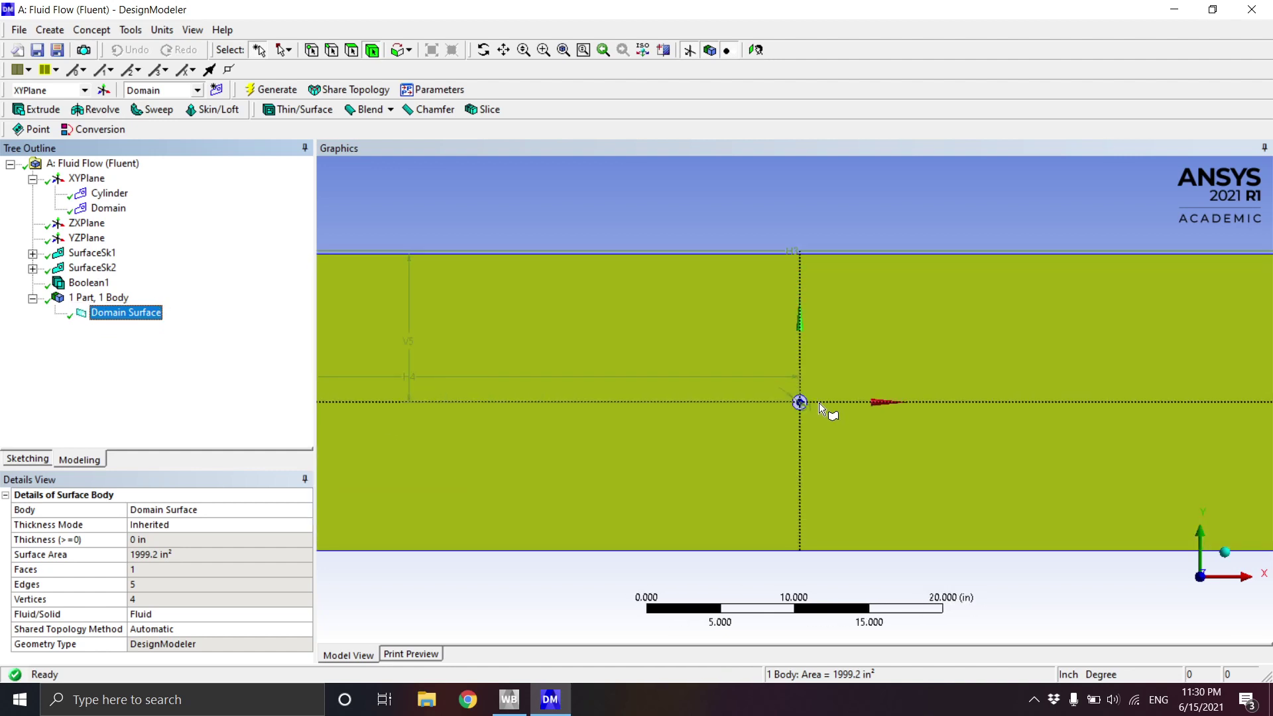
scroll(818, 403, up, 5)
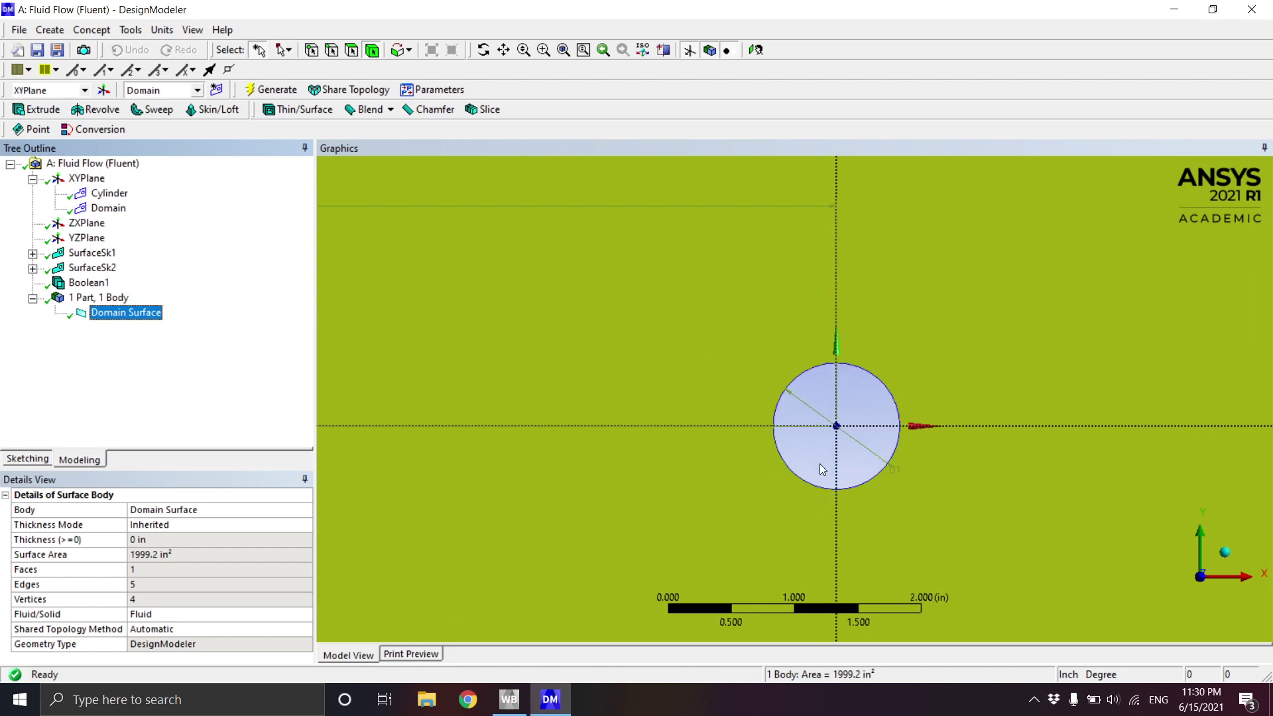
scroll(948, 433, down, 3)
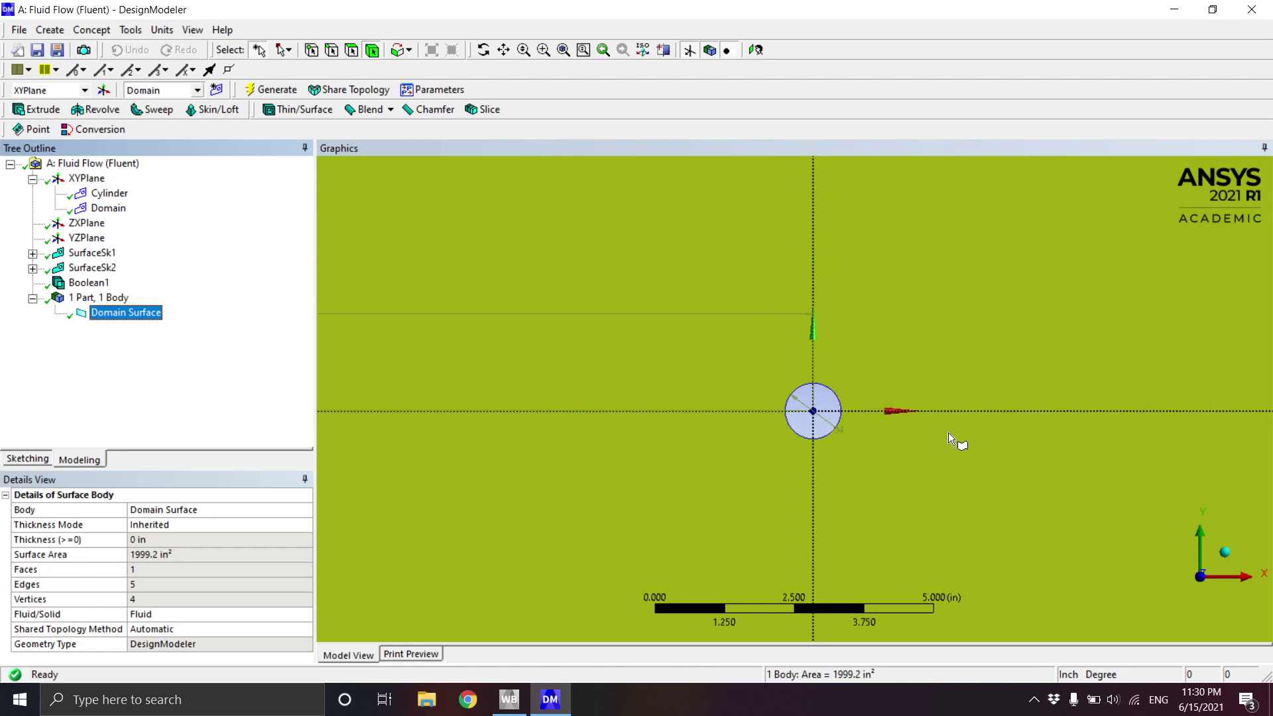
scroll(948, 432, down, 3)
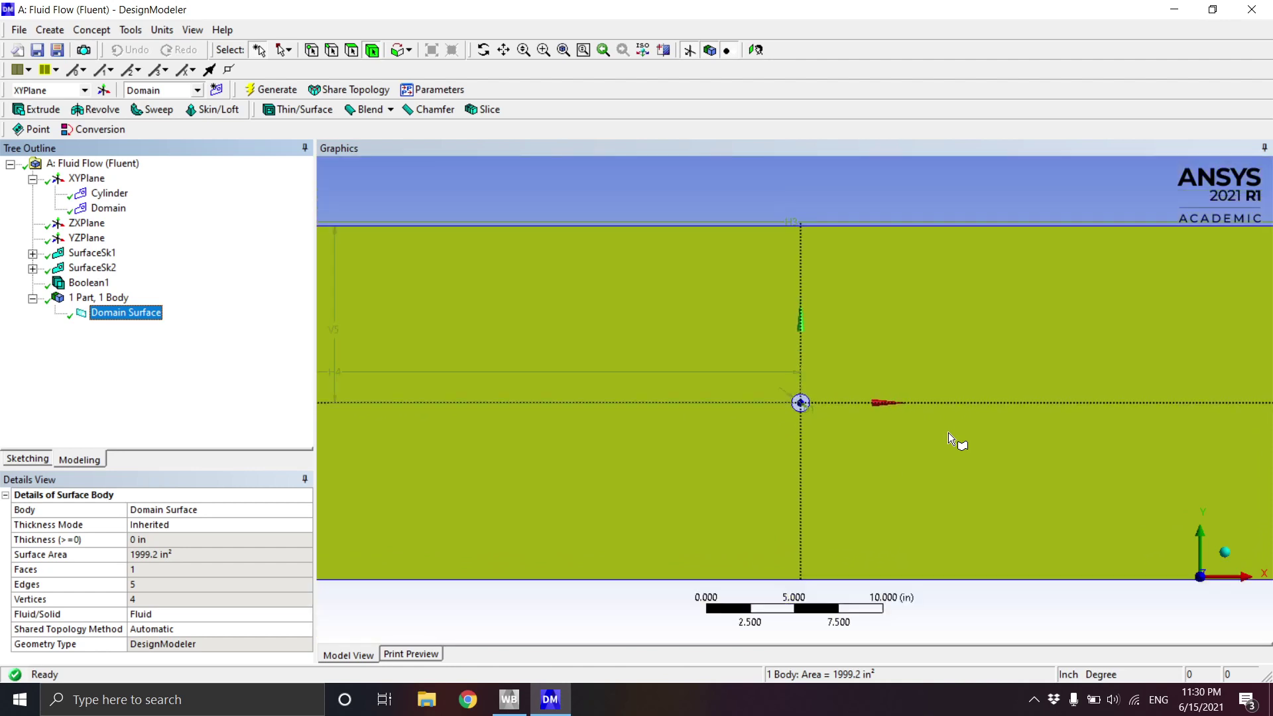
scroll(948, 435, down, 4)
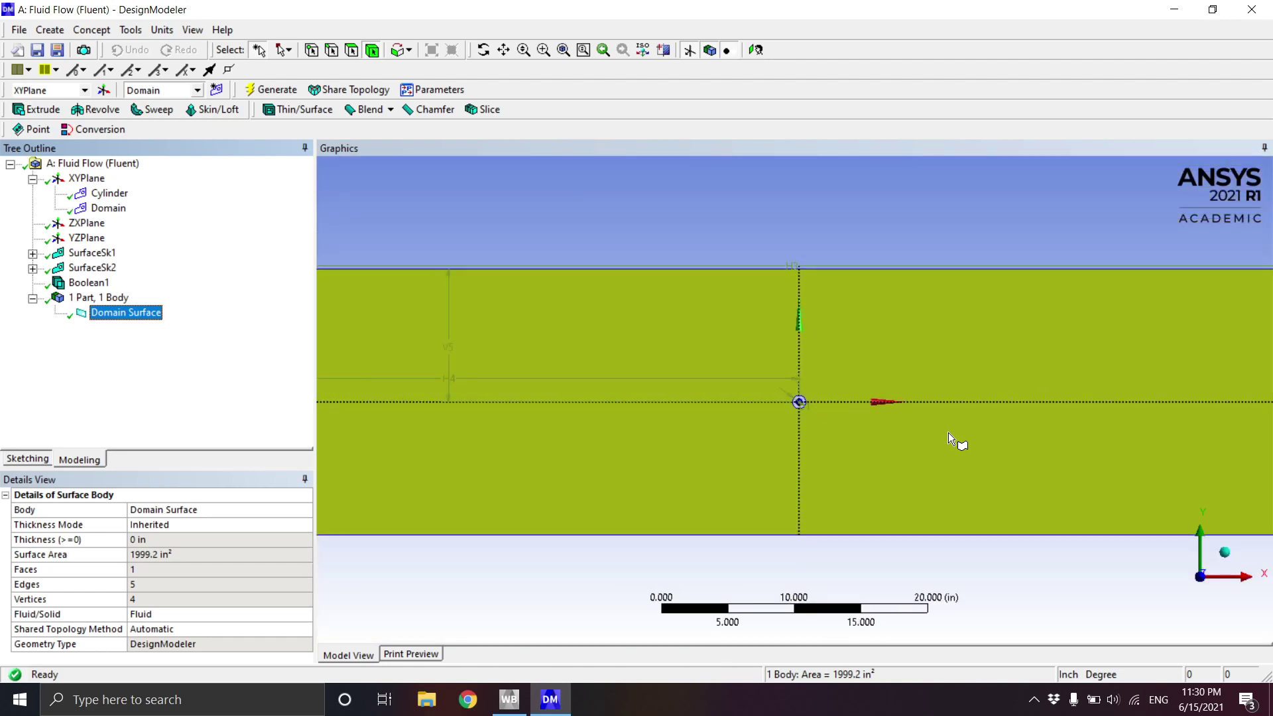
scroll(948, 432, down, 4)
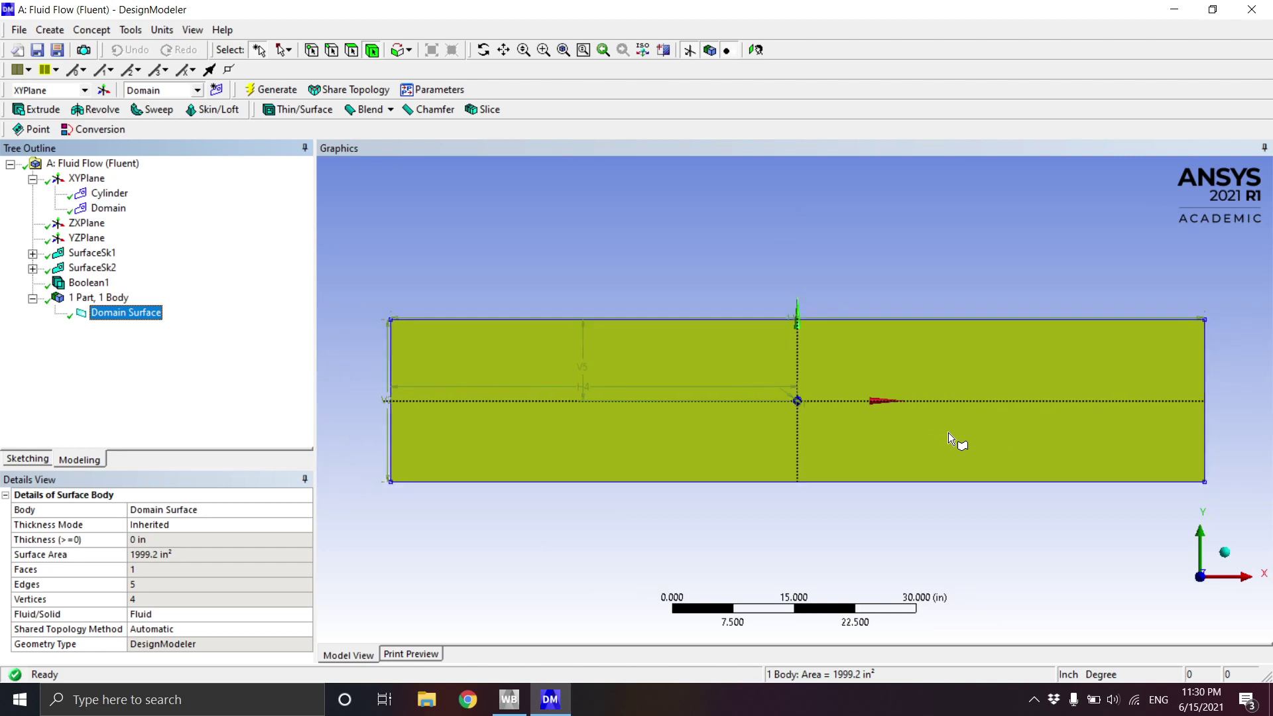
scroll(948, 433, up, 1)
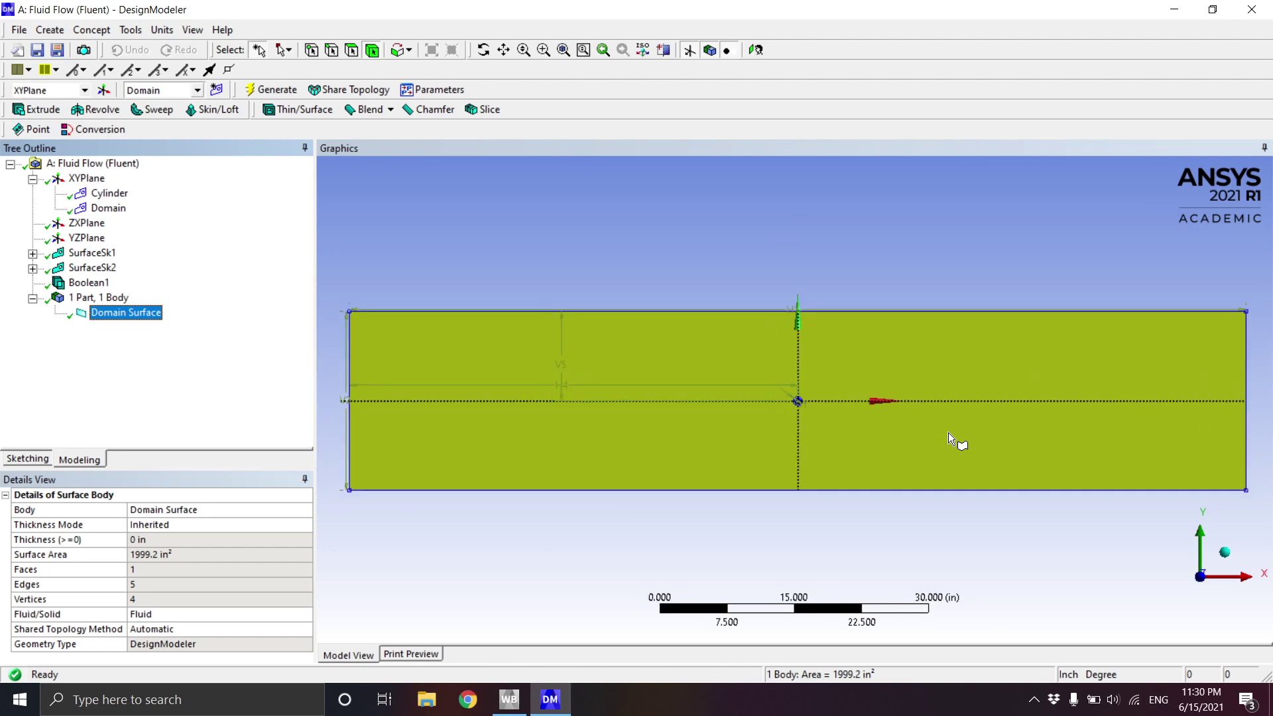